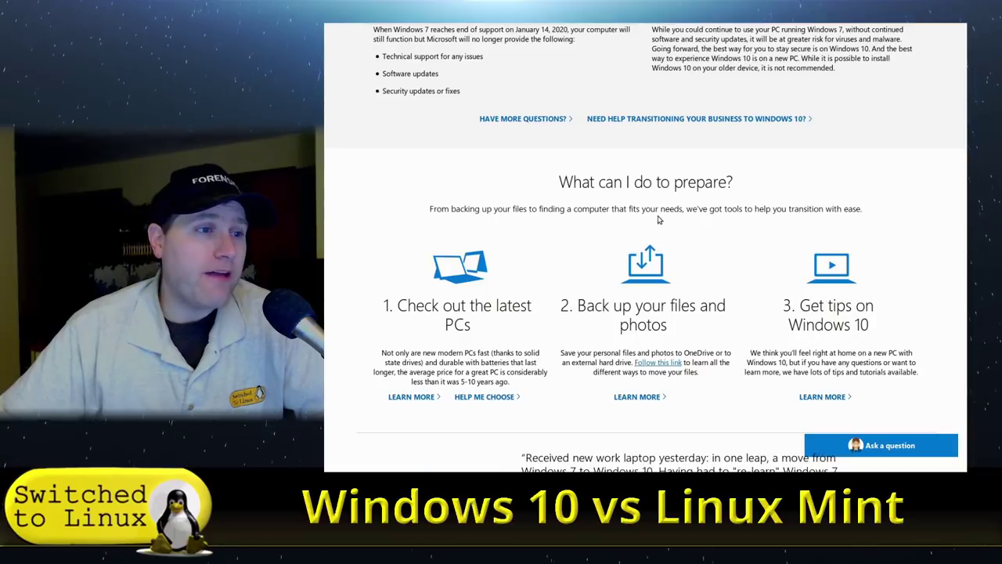
scroll(862, 228, "down", 1)
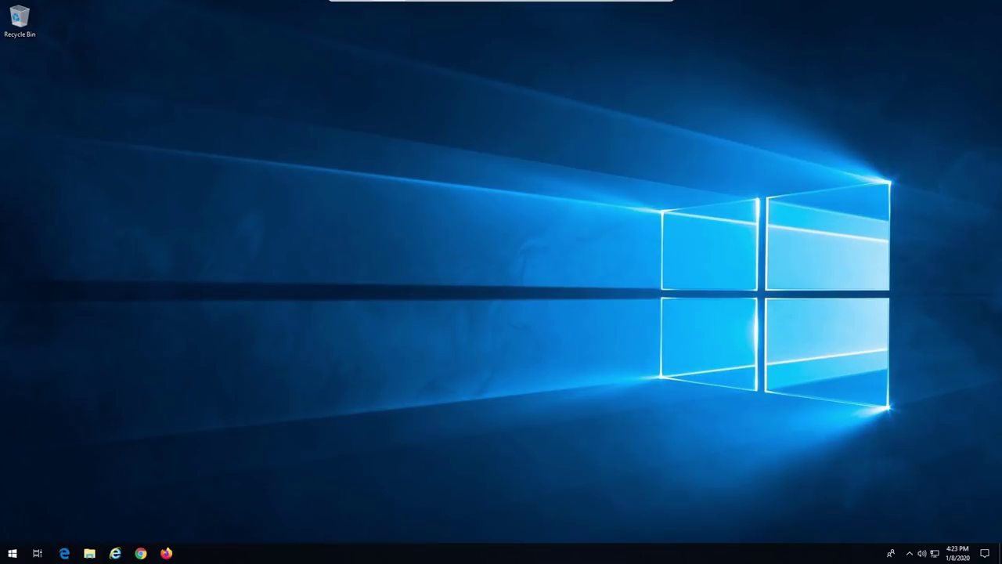
- Inspect the running processes sorted by disk usage and the memory performance graph in Task Manager, and close it
right_click(543, 556)
left_click(609, 511)
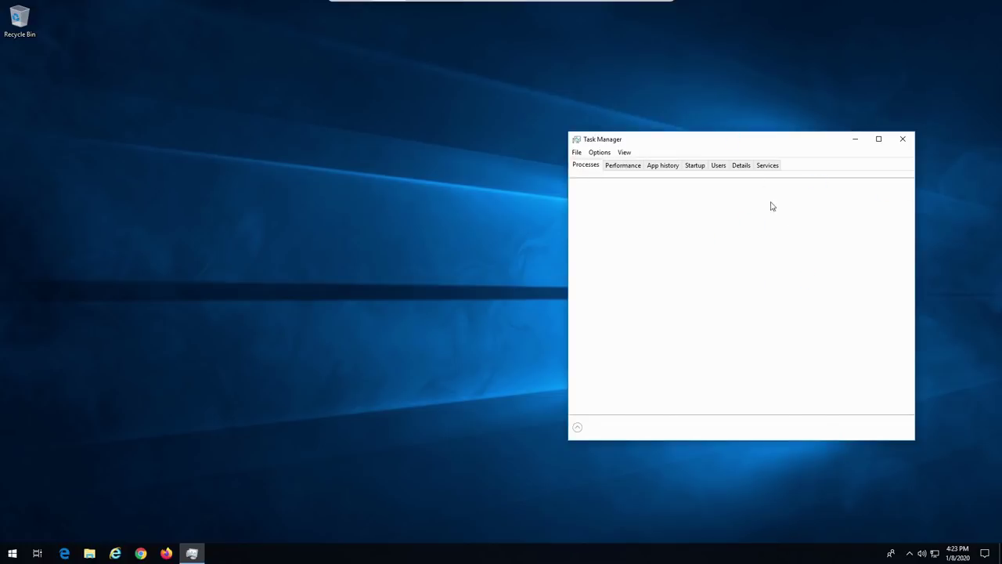
left_click(859, 190)
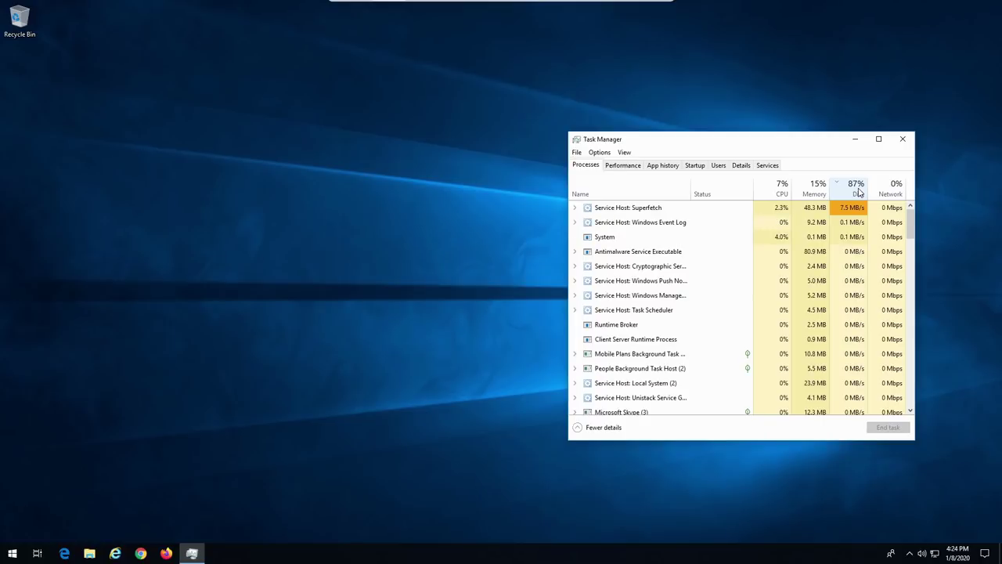
left_click(635, 167)
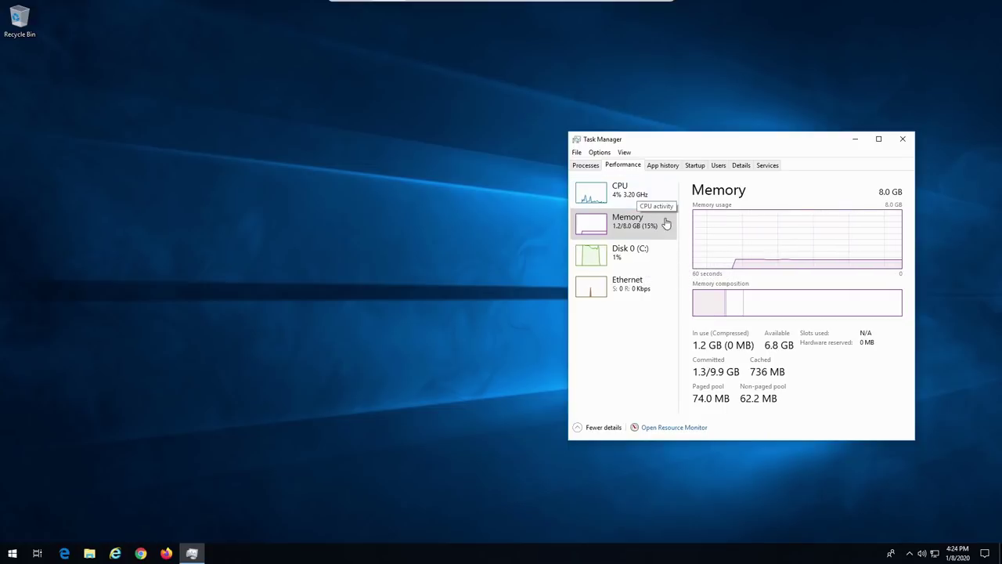
left_click(593, 167)
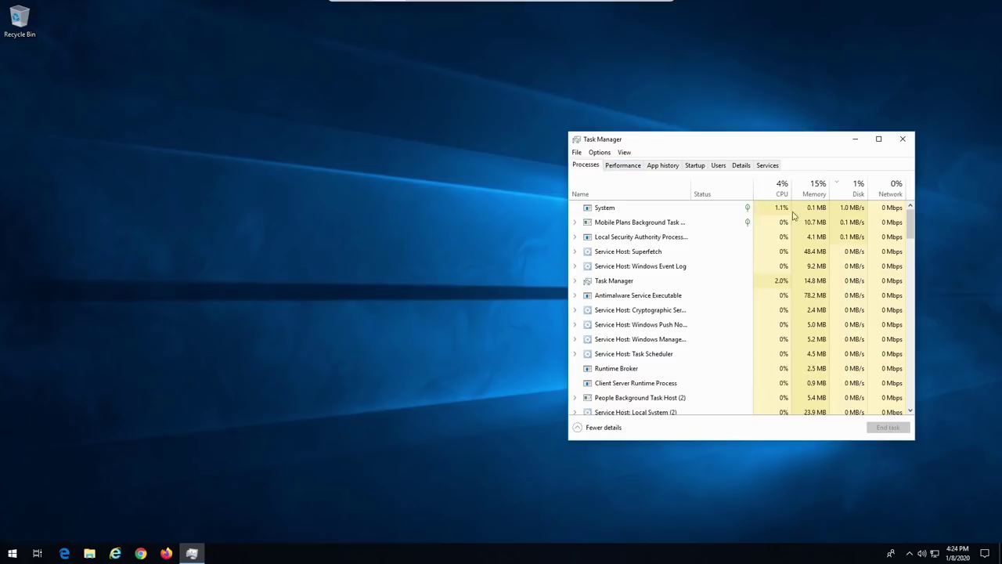
left_click(902, 139)
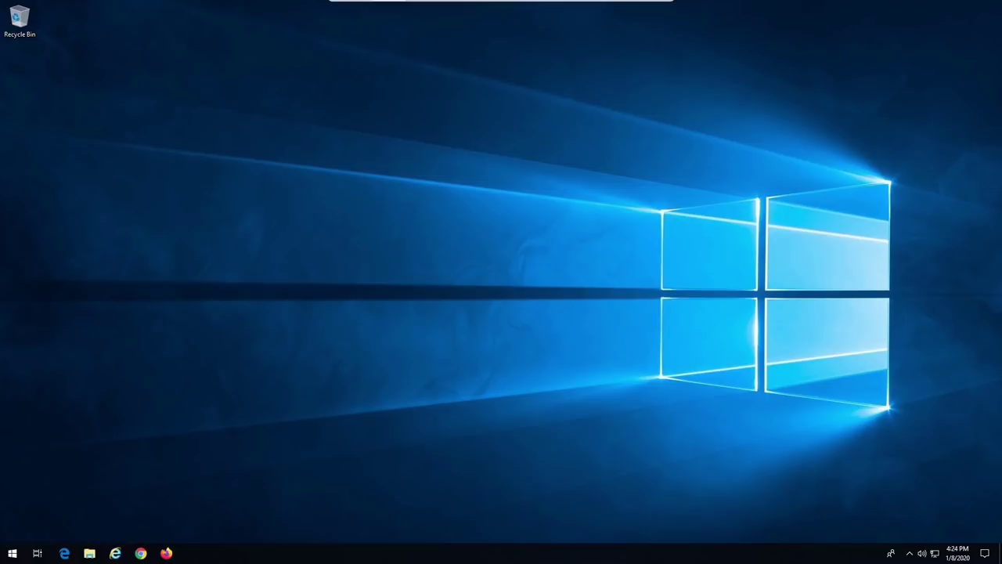
- Look through the Gaming, Cortana and Phone categories in Windows Settings, and close Settings
left_click(9, 555)
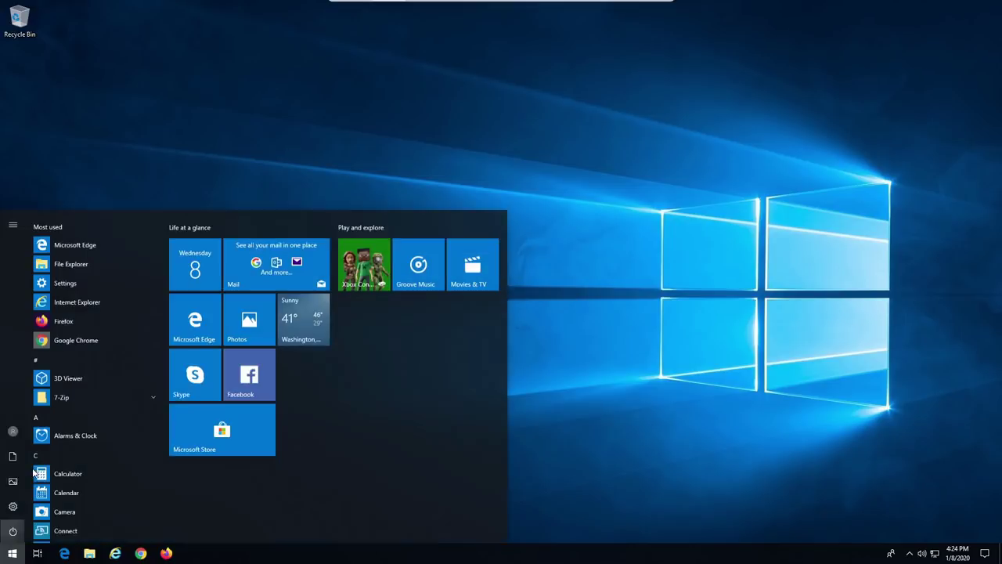
left_click(13, 505)
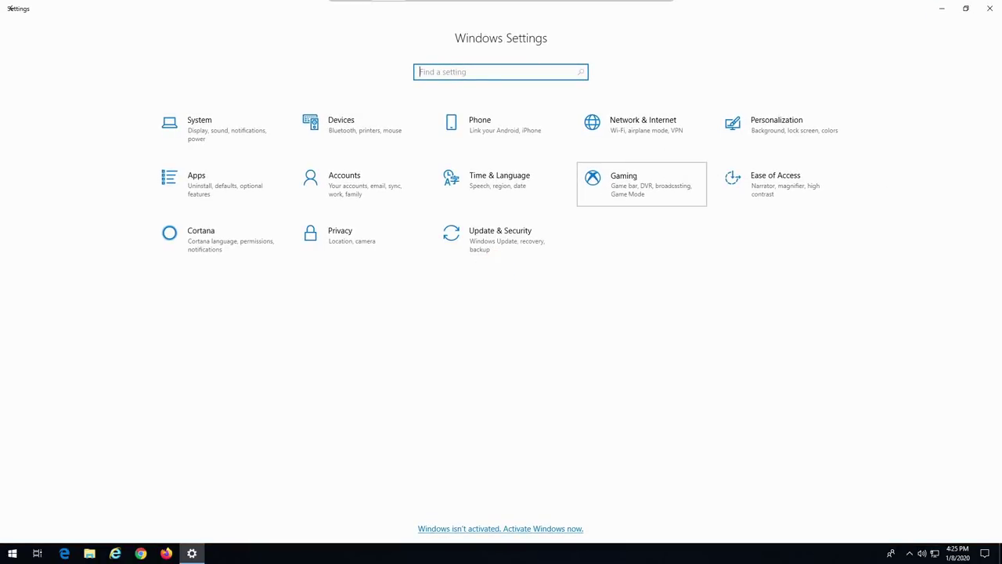
left_click(641, 184)
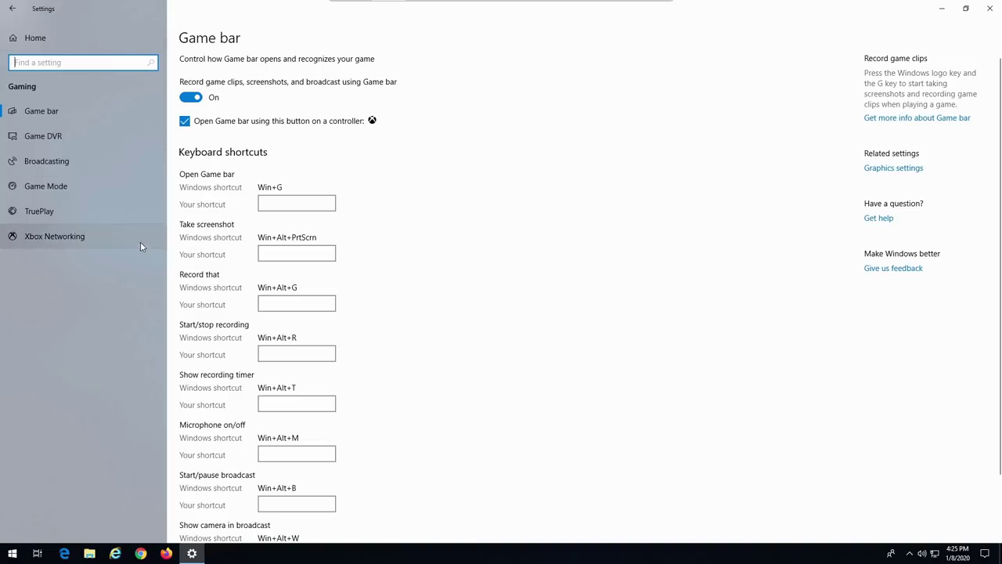
left_click(13, 9)
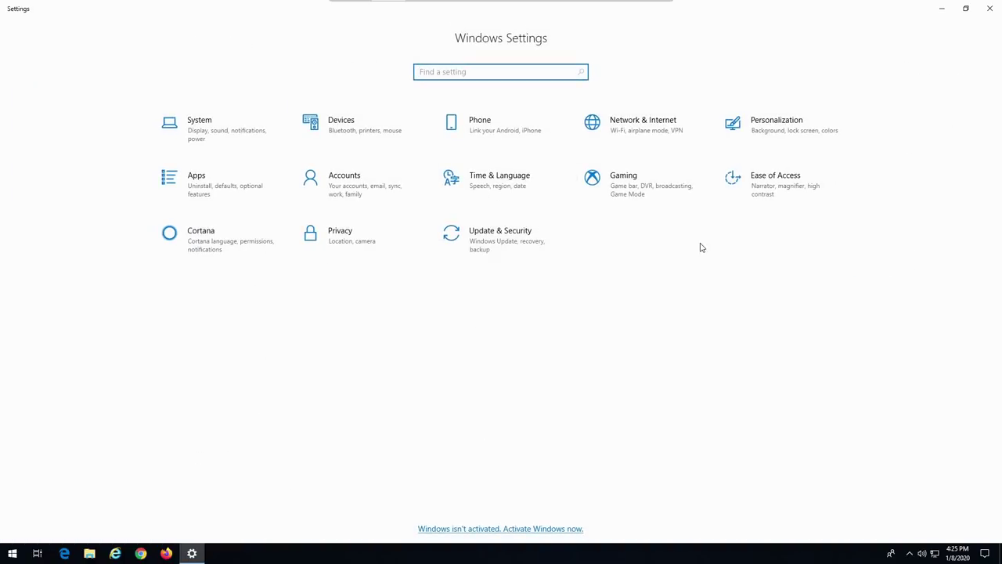
left_click(223, 241)
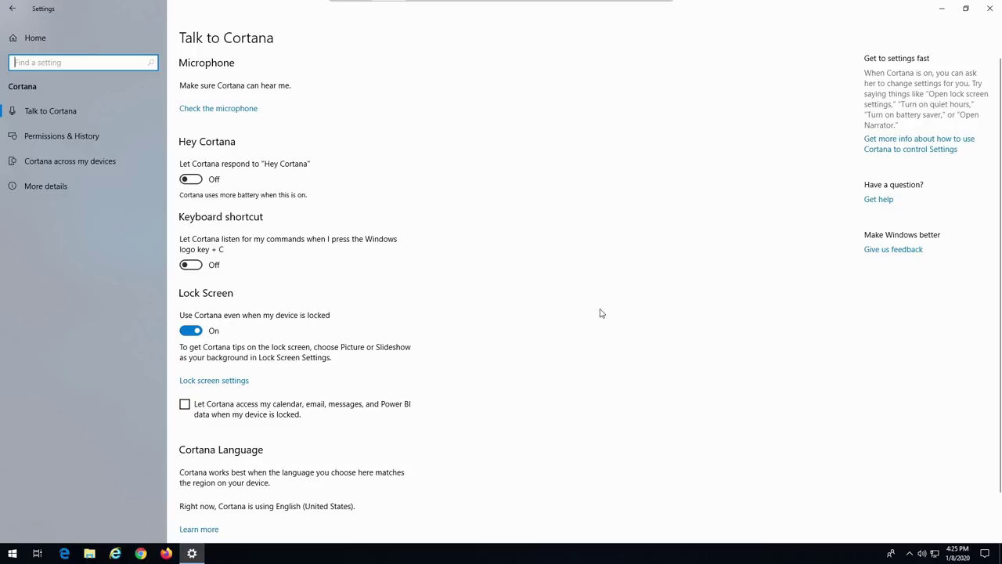
left_click(10, 9)
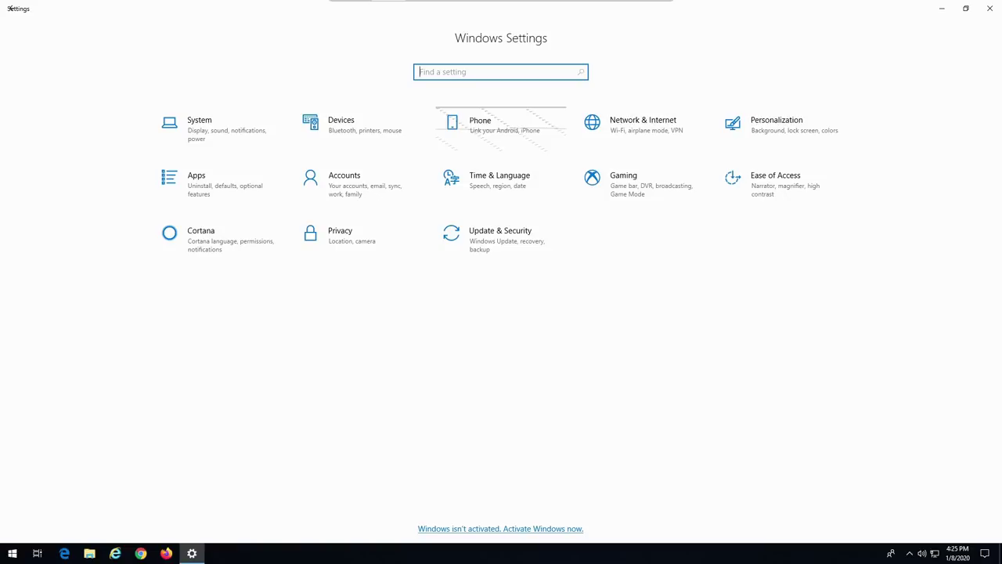
left_click(480, 125)
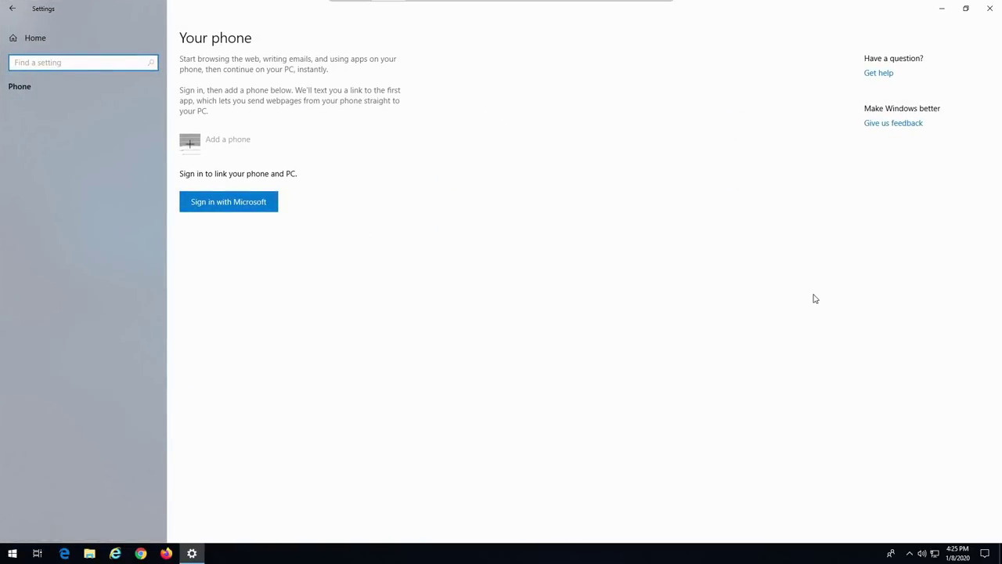
left_click(14, 9)
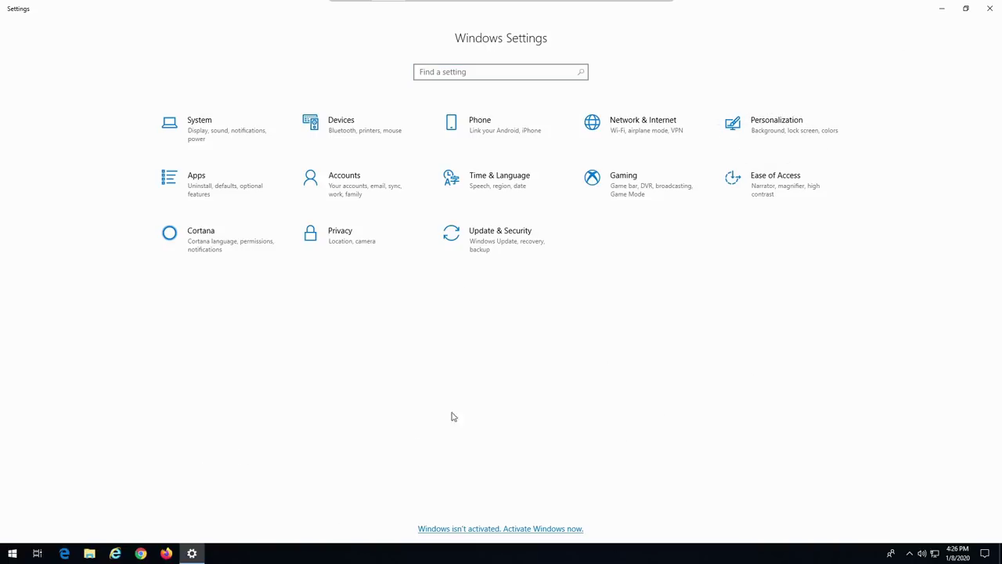
left_click(990, 8)
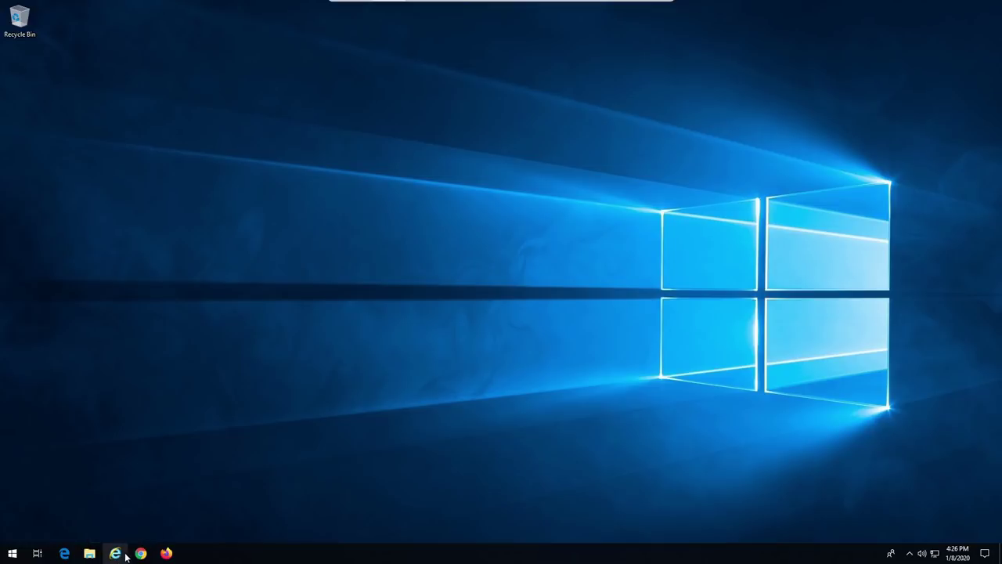
- Open Control Panel, and resize and move its window so all items show with free desktop space beside it
left_click(13, 554)
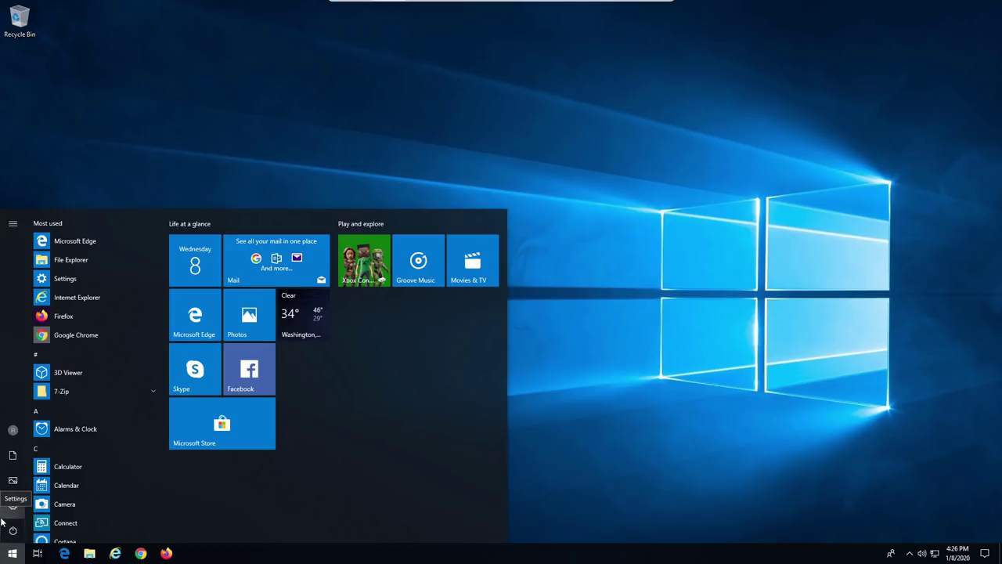
type("cont")
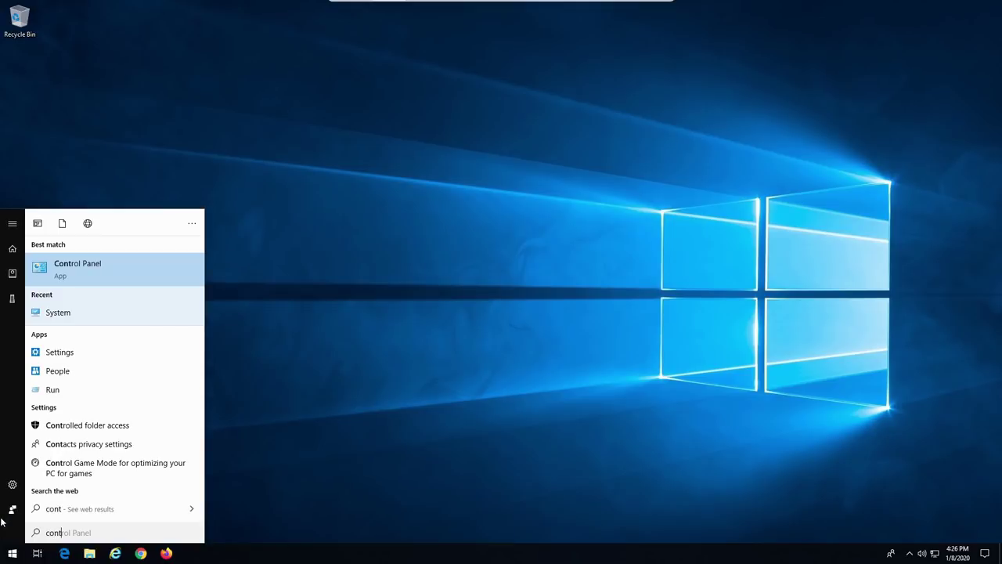
left_click(80, 271)
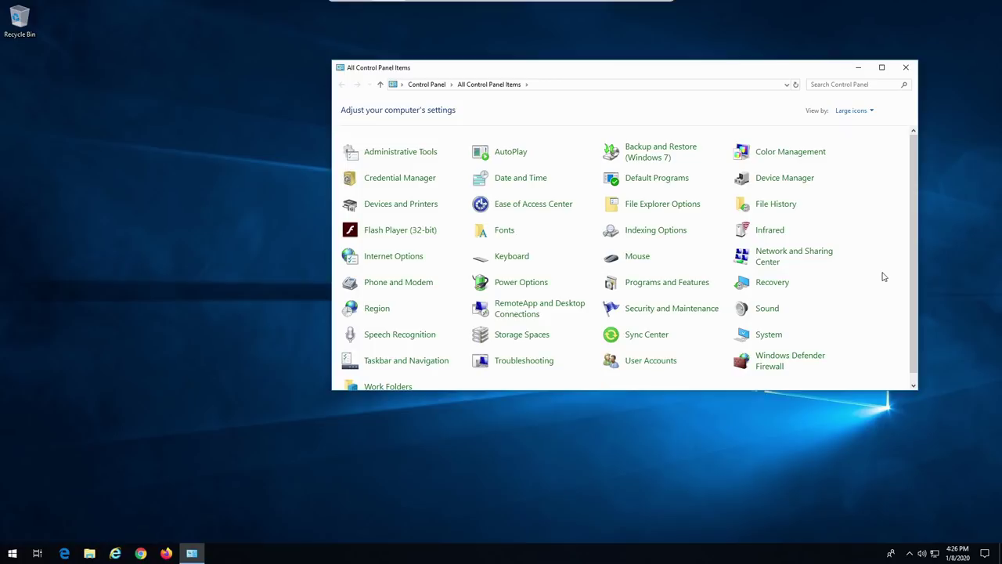
left_click_drag(703, 74, 804, 63)
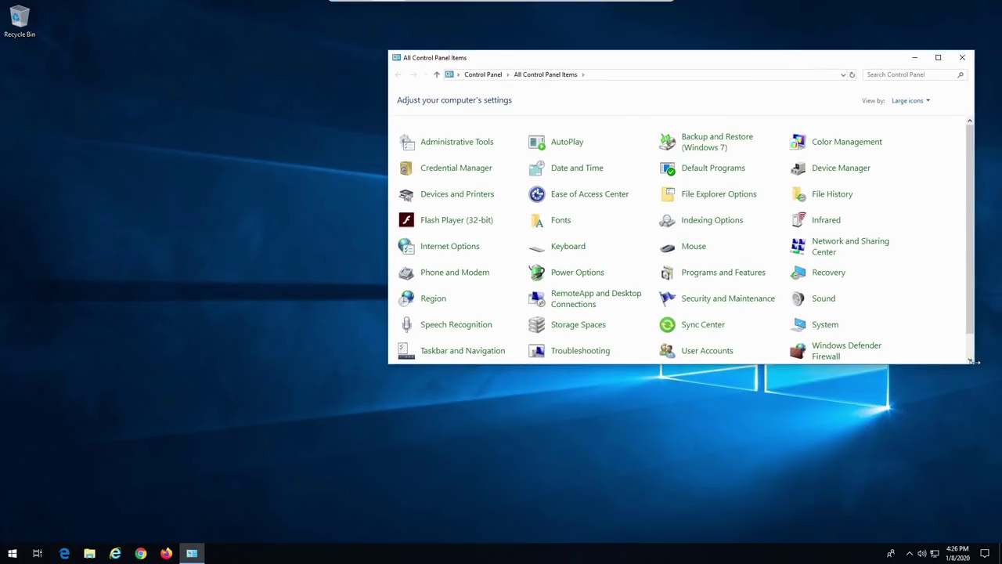
left_click_drag(973, 366, 898, 470)
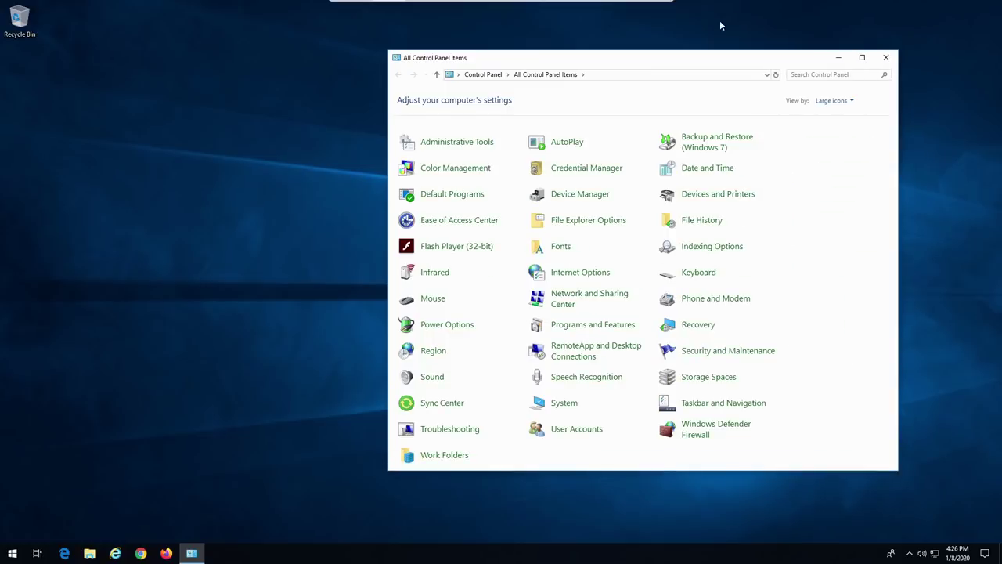
left_click_drag(695, 54, 765, 53)
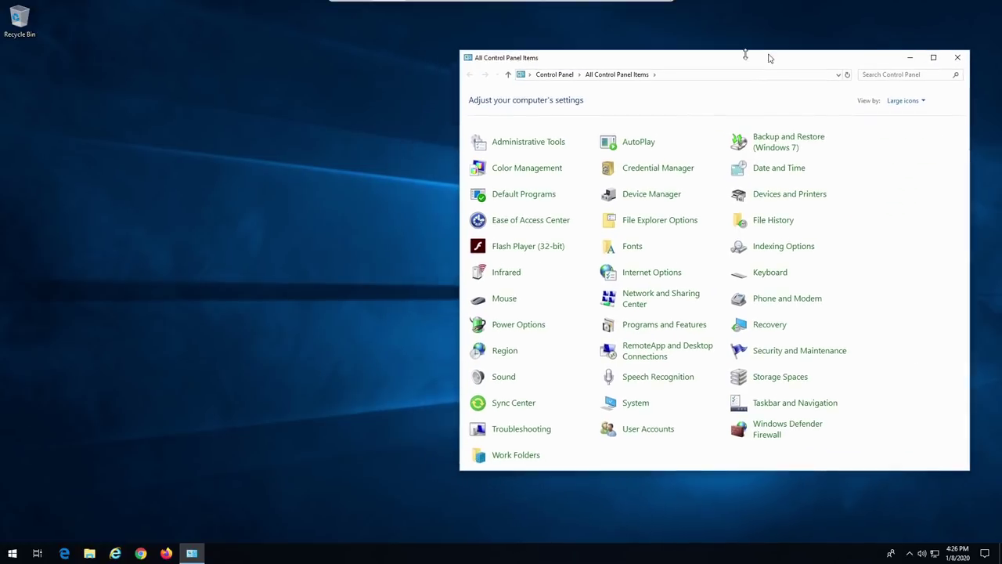
- Open Windows Settings and place it as a smaller window beside the Control Panel window
left_click(10, 533)
left_click(13, 552)
left_click(12, 504)
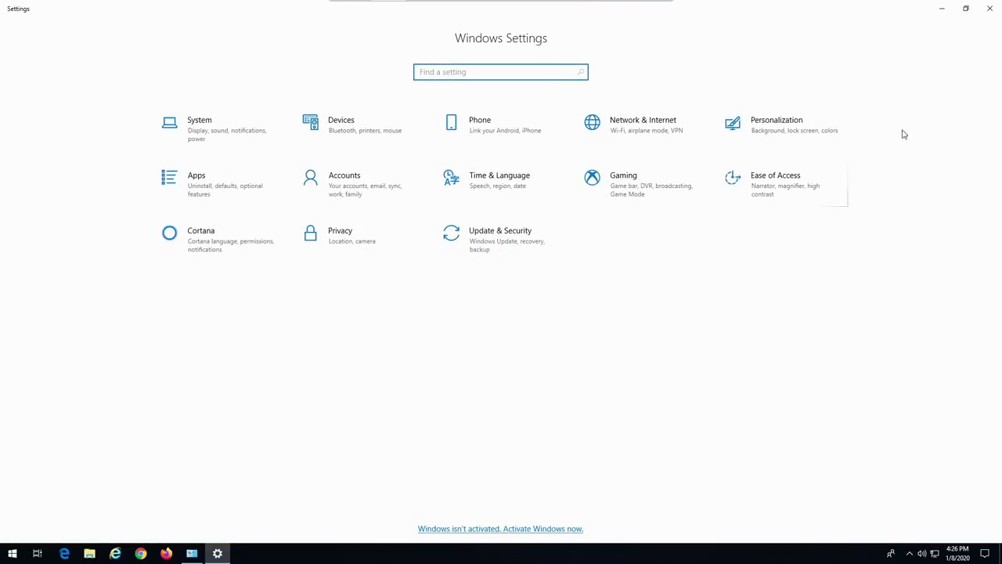
left_click_drag(863, 15, 294, 105)
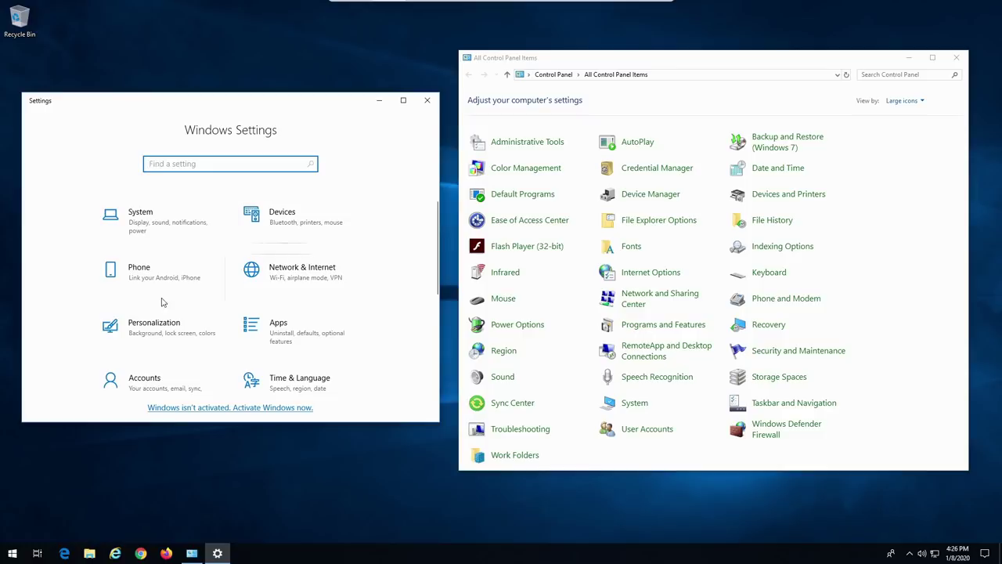
- Search Windows Settings for "unin" and open Apps & features
scroll(249, 288, "down", 2)
scroll(251, 288, "down", 1)
scroll(304, 290, "up", 2)
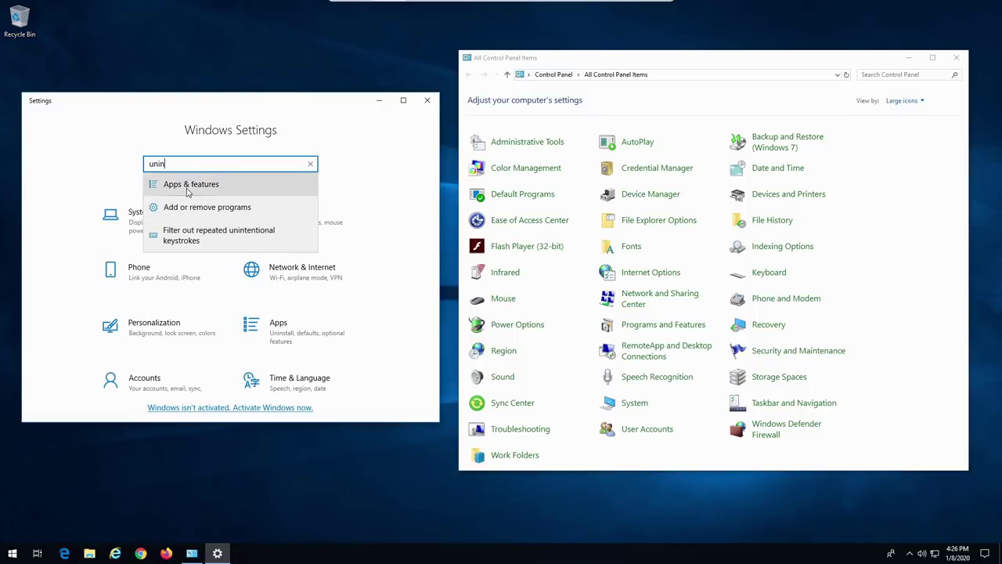
key("Return")
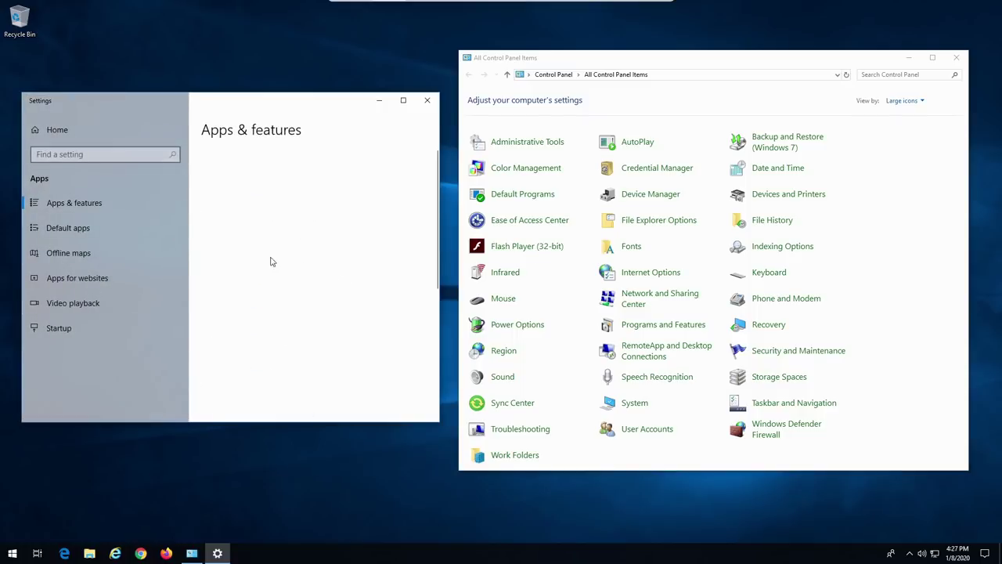
- Browse the installed apps in Apps & features and open Programs and Features in Control Panel for comparison
scroll(371, 234, "down", 1)
scroll(371, 233, "down", 3)
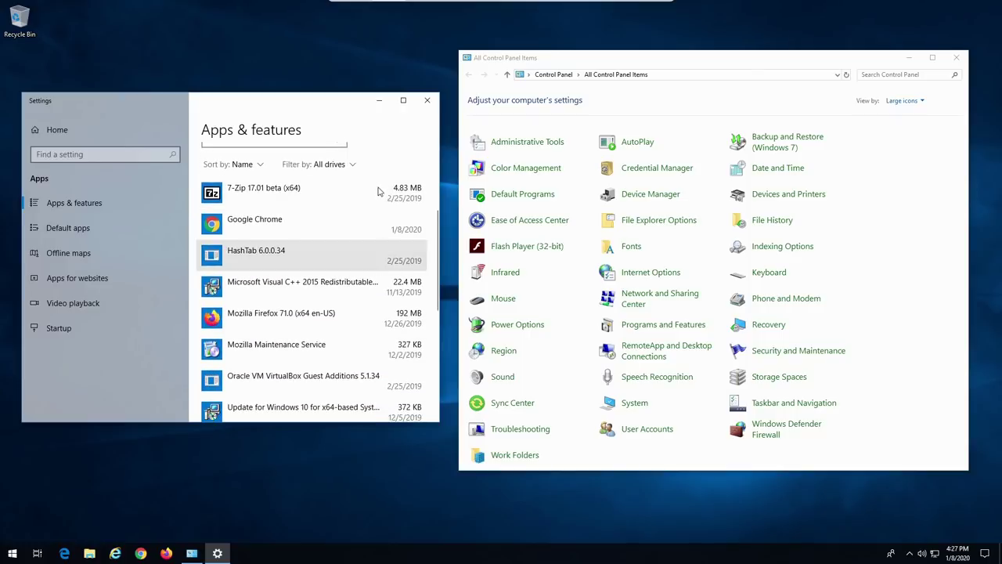
scroll(255, 156, "down", 1)
scroll(319, 268, "down", 5)
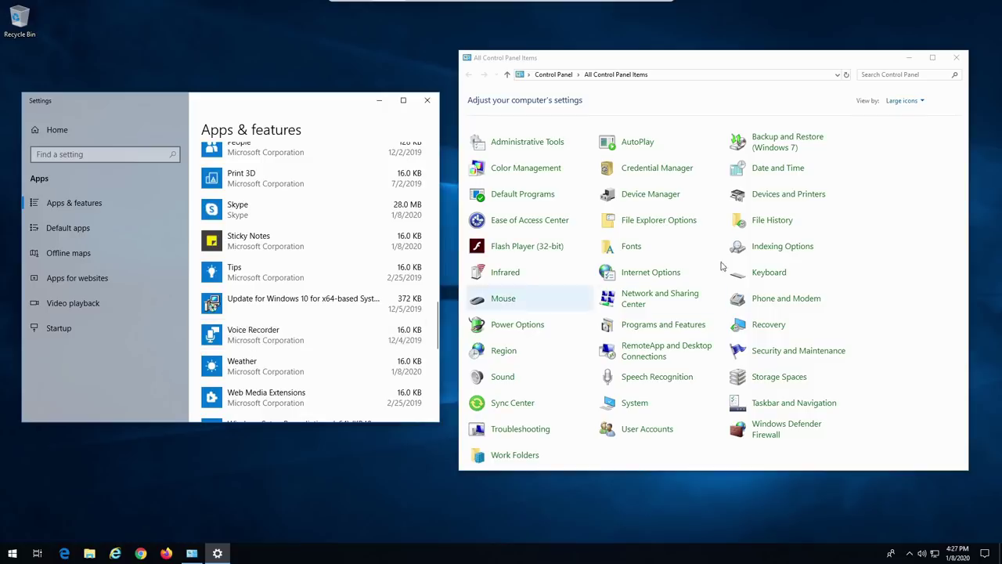
left_click(665, 324)
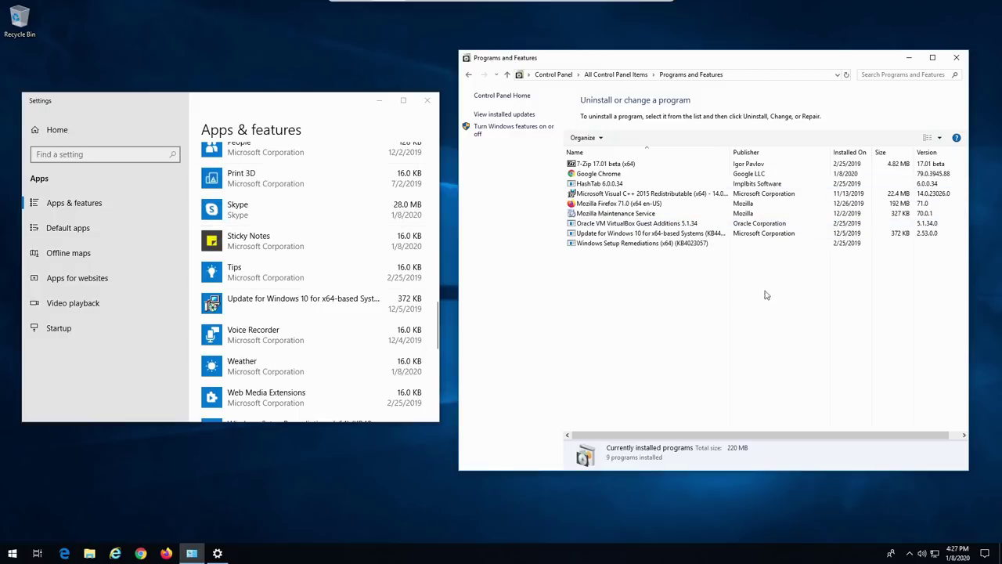
- Uninstall the Tips app from the Apps & features list
left_click(311, 287)
left_click(398, 274)
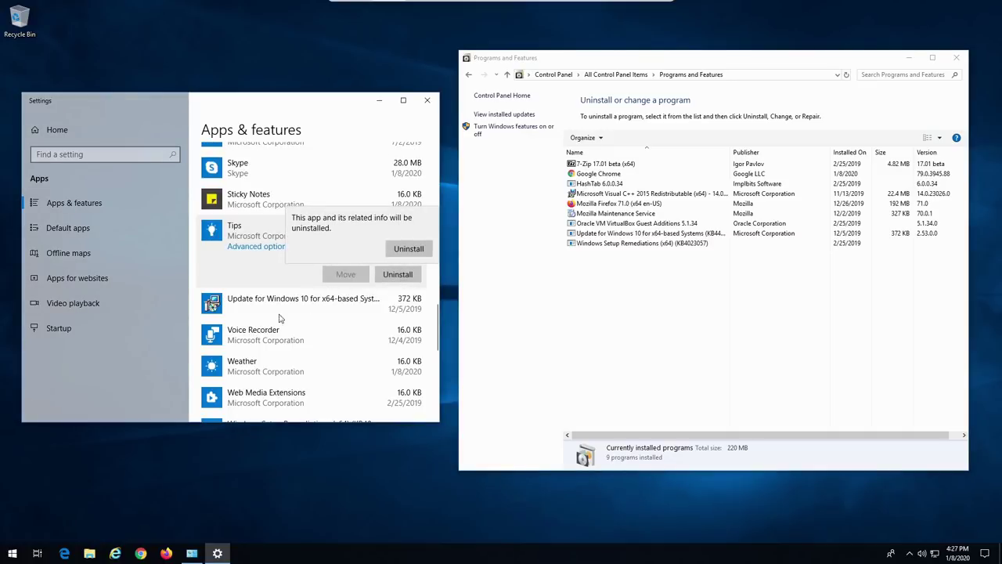
left_click(409, 248)
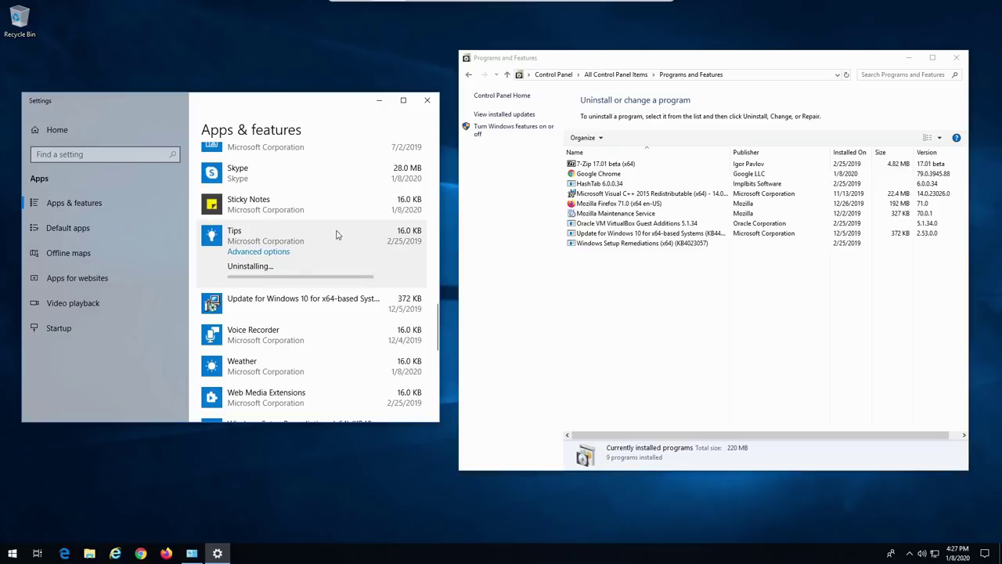
- Check whether Sticky Notes, Skype, Weather and Web Media Extensions can be uninstalled by expanding their entries in the app list
left_click(309, 211)
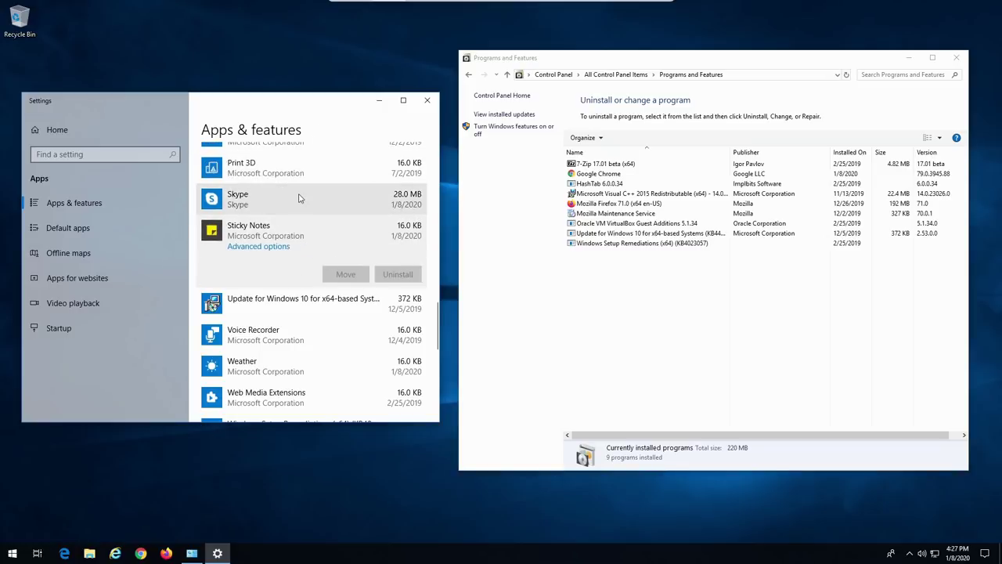
left_click(299, 199)
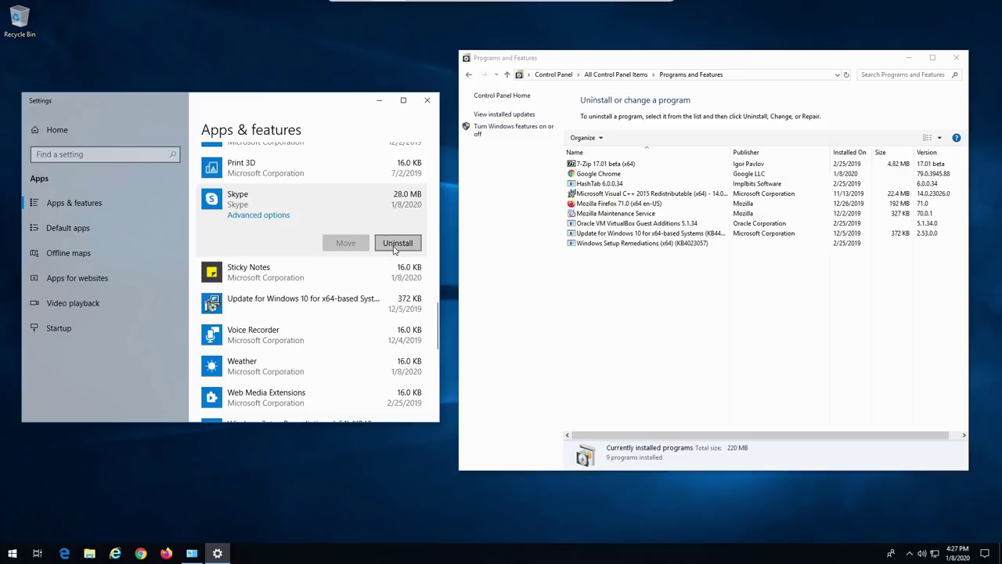
left_click(376, 270)
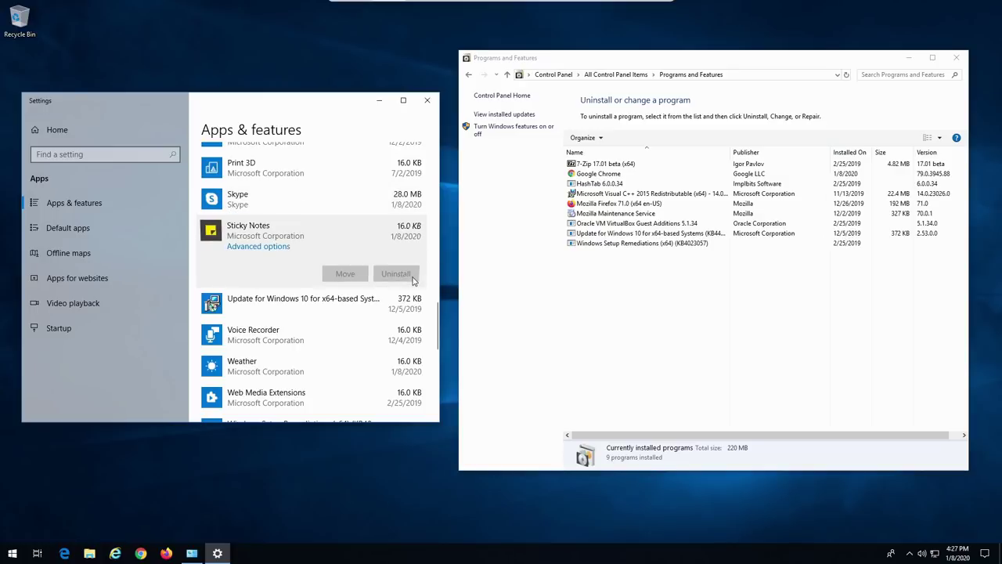
left_click(340, 332)
scroll(363, 302, "down", 3)
scroll(400, 241, "up", 3)
scroll(399, 241, "down", 2)
left_click(315, 265)
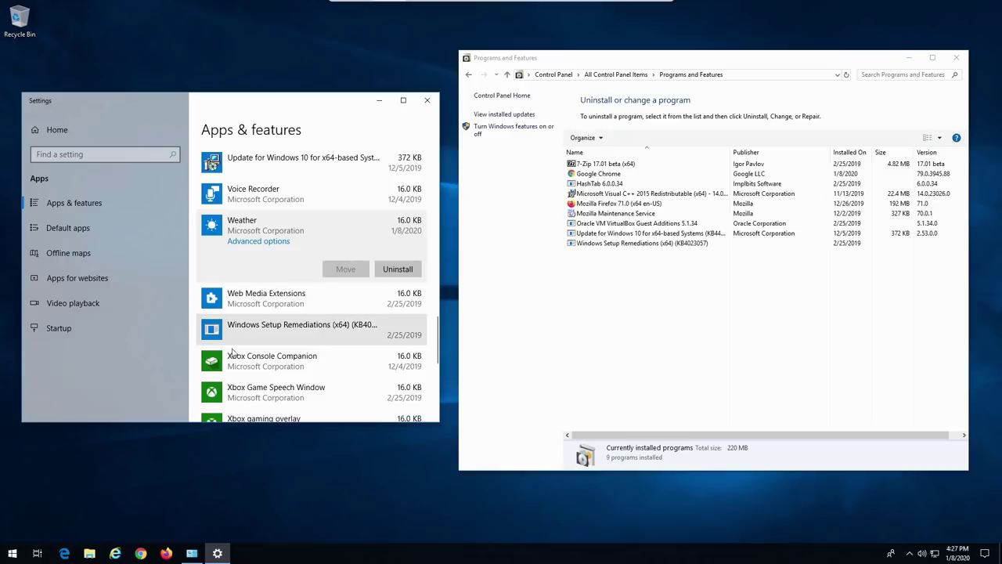
left_click(360, 301)
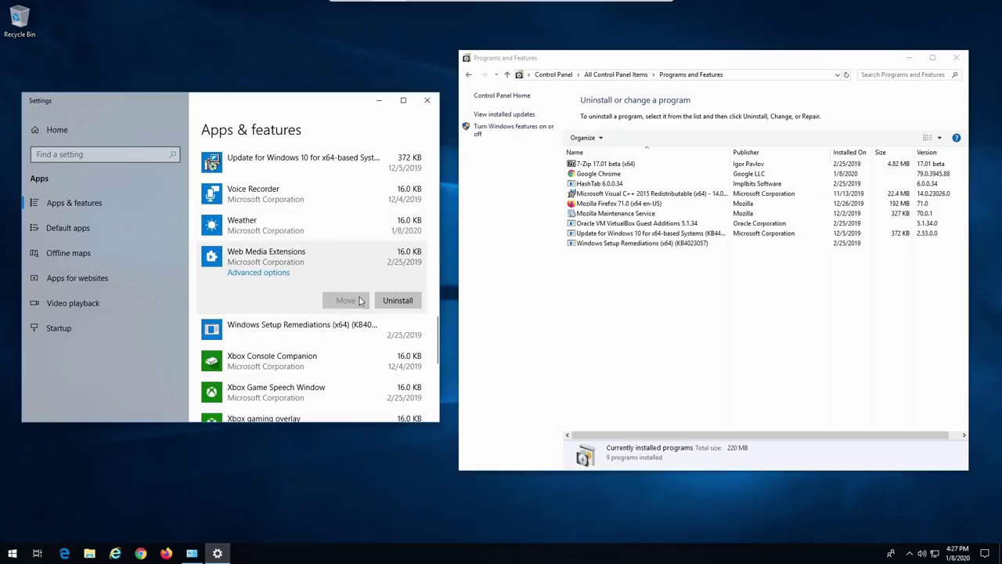
- Check whether Windows Setup Remediations and the Xbox apps, including Xbox gaming overlay, can be uninstalled by expanding their entries
left_click(342, 324)
scroll(290, 317, "down", 3)
scroll(290, 317, "up", 1)
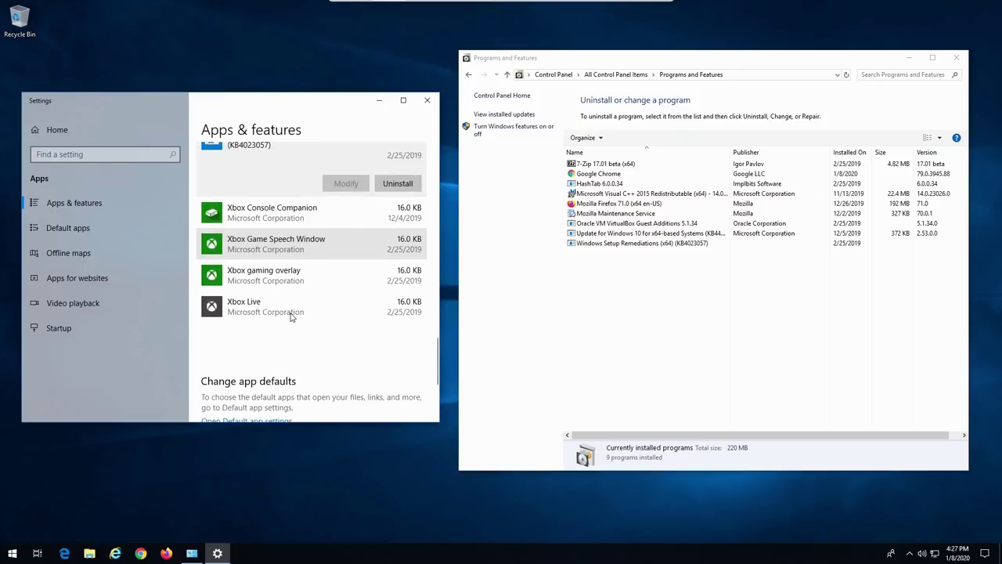
left_click(292, 313)
left_click(335, 223)
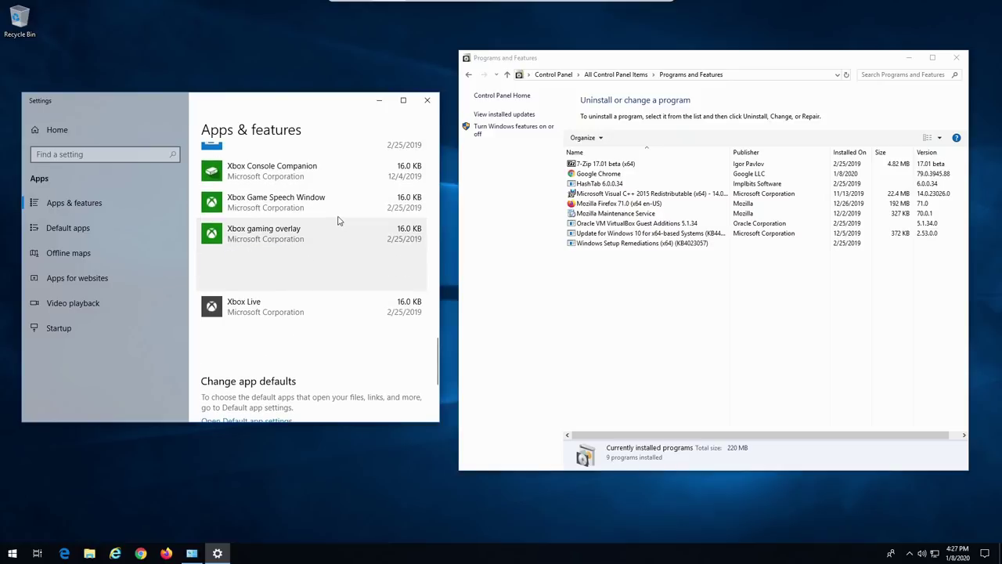
left_click(335, 216)
left_click(340, 217)
left_click(329, 171)
left_click(306, 290)
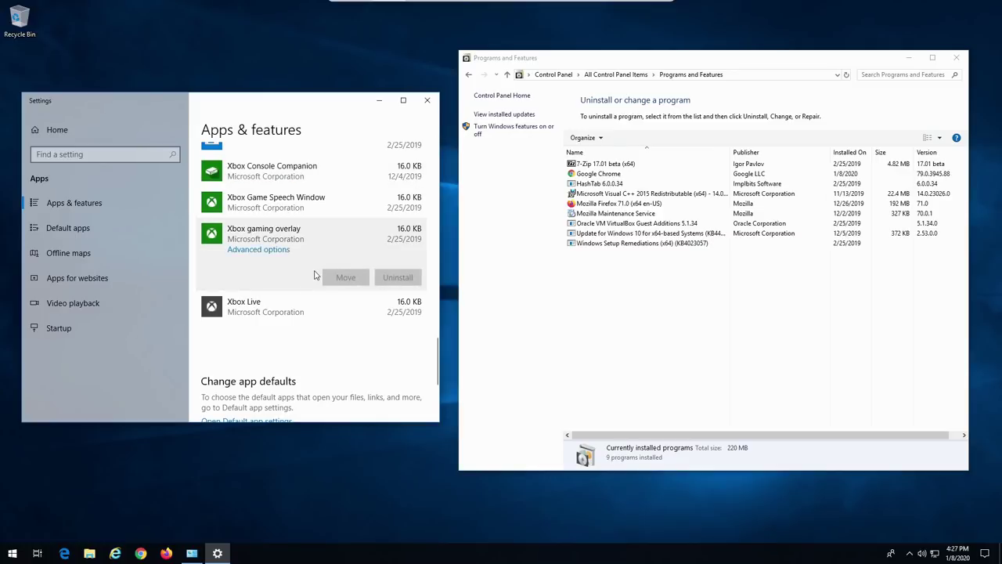
- Uninstall the Xbox Live app from the Apps & features list
left_click(302, 313)
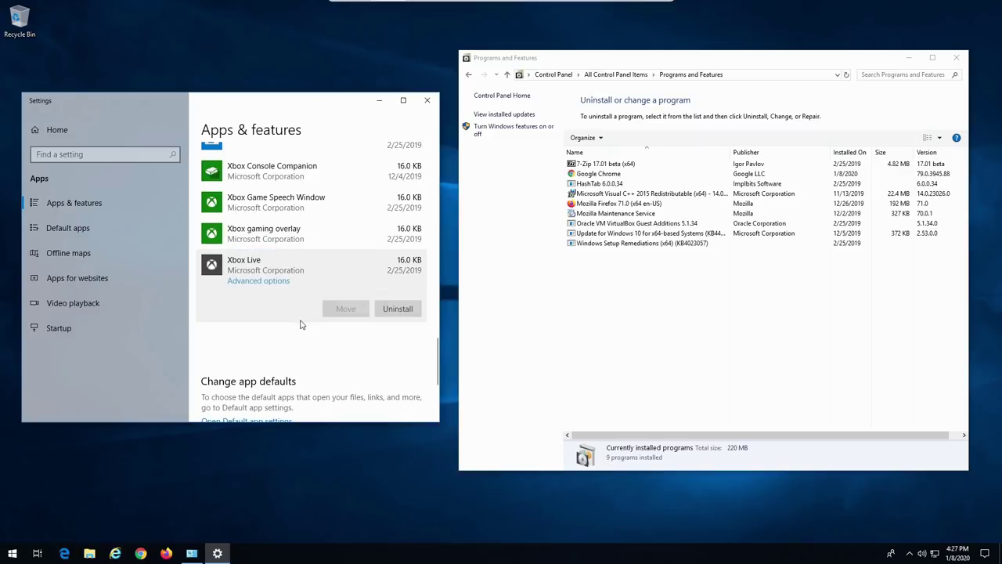
left_click(399, 310)
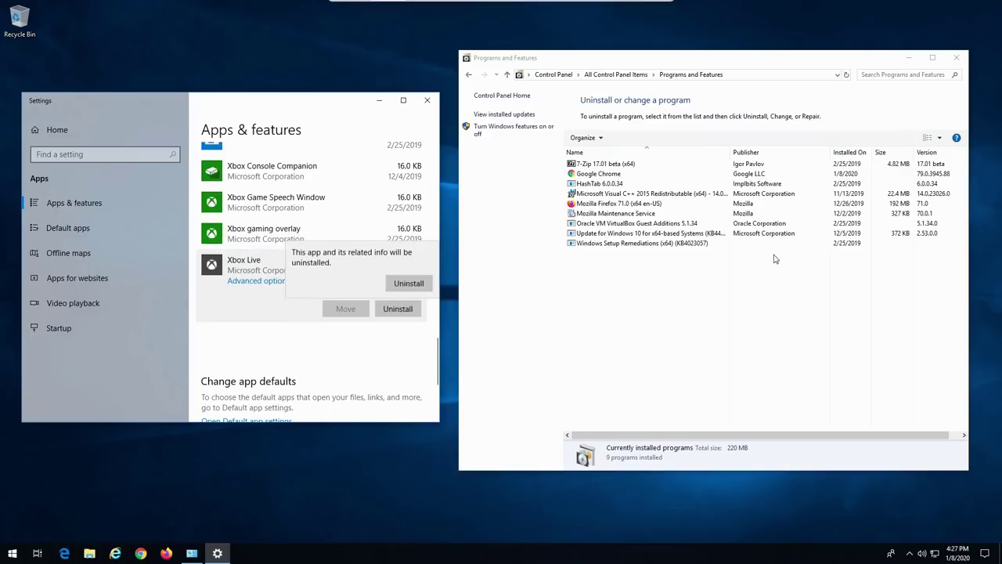
left_click(409, 283)
- Review the full list of installed apps and check whether Groove Music can be uninstalled
scroll(329, 332, "up", 15)
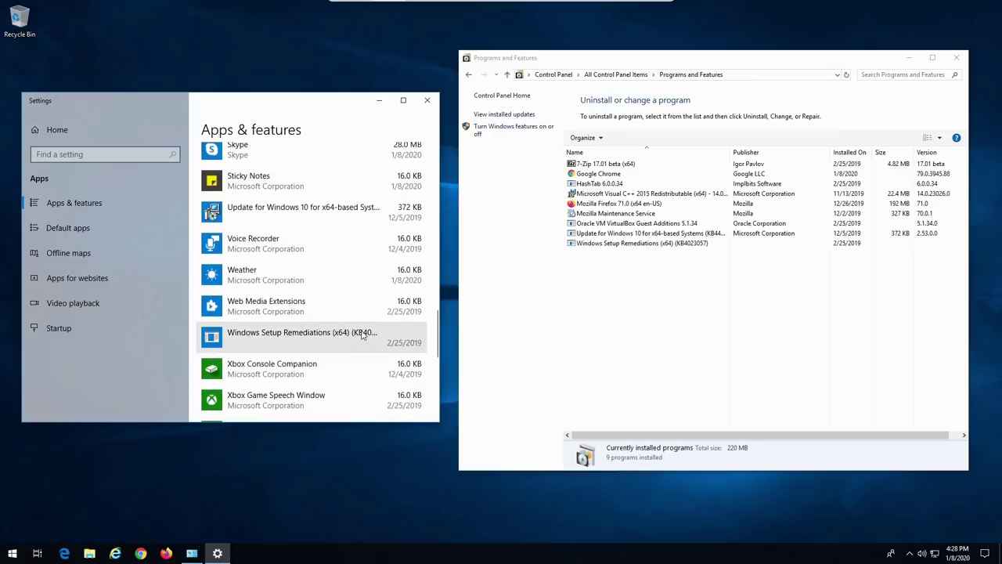
scroll(373, 302, "up", 6)
scroll(371, 301, "down", 4)
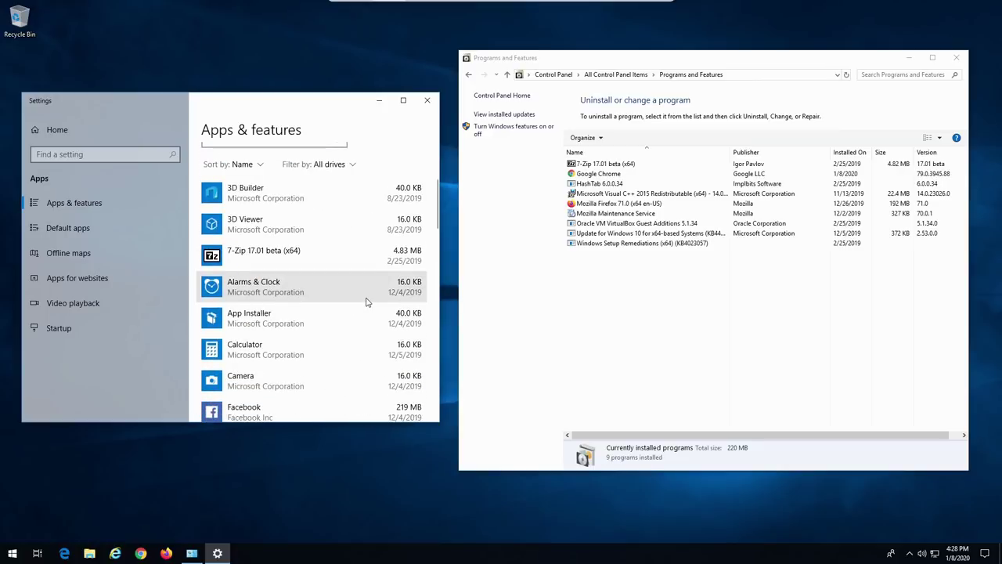
scroll(366, 303, "down", 8)
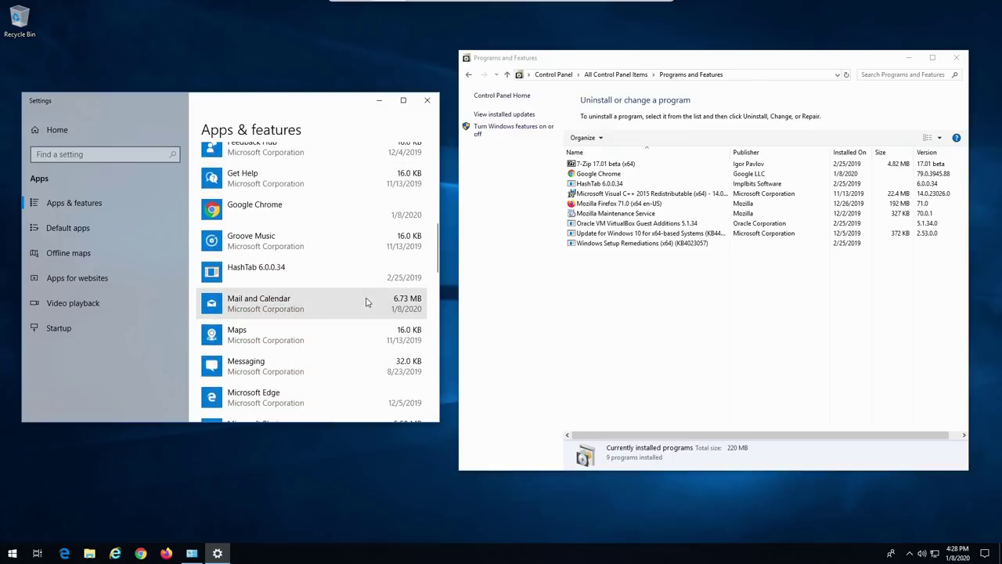
left_click(356, 245)
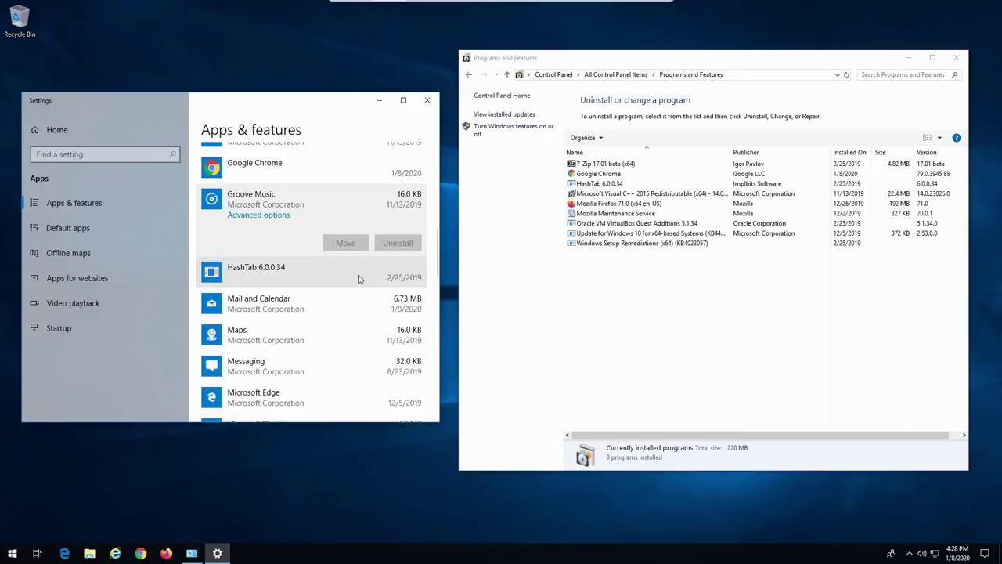
scroll(358, 279, "down", 3)
scroll(359, 279, "up", 2)
scroll(326, 284, "down", 6)
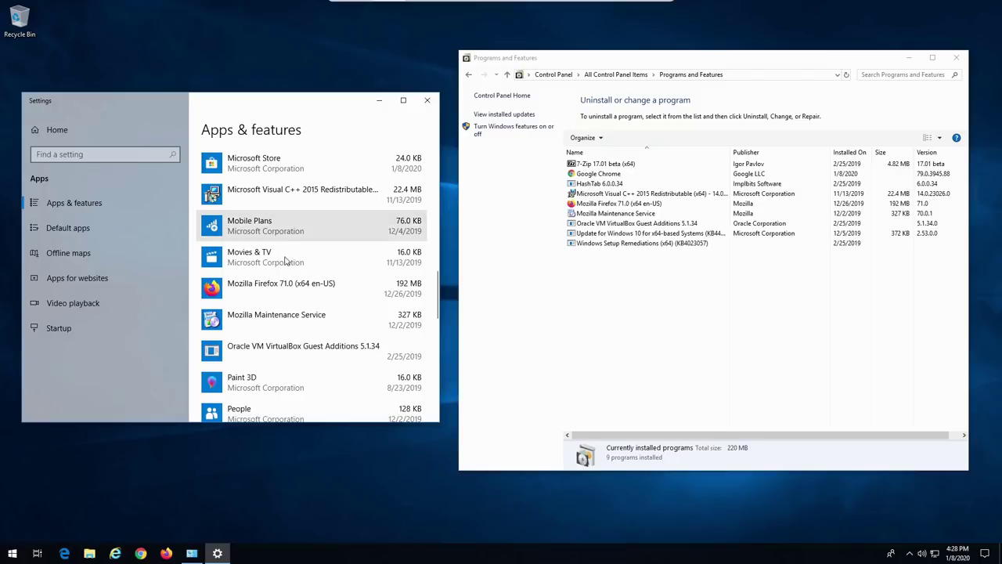
scroll(284, 266, "down", 5)
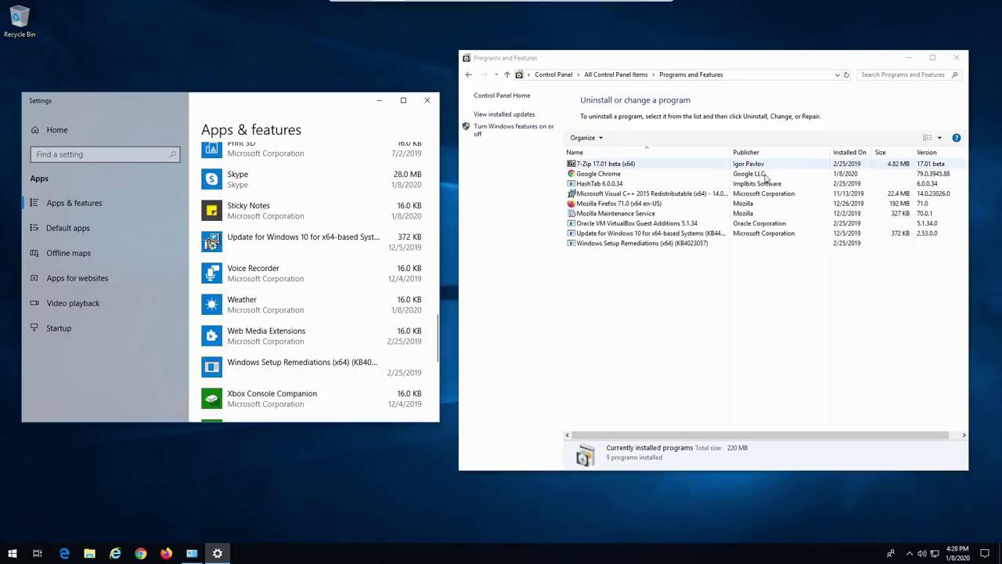
- Return to All Control Panel Items, and close the Control Panel and Settings windows
left_click(470, 75)
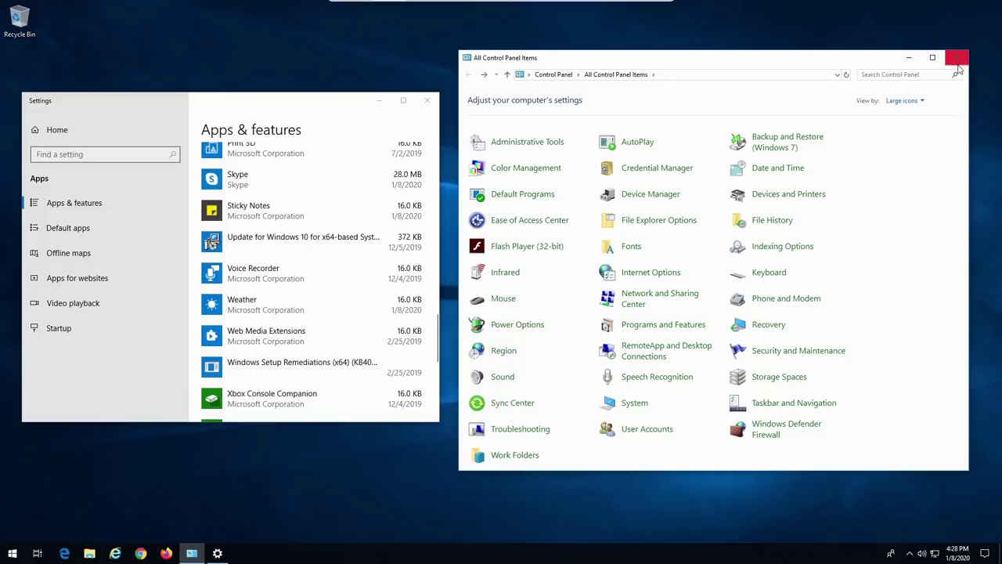
left_click(957, 58)
left_click(427, 100)
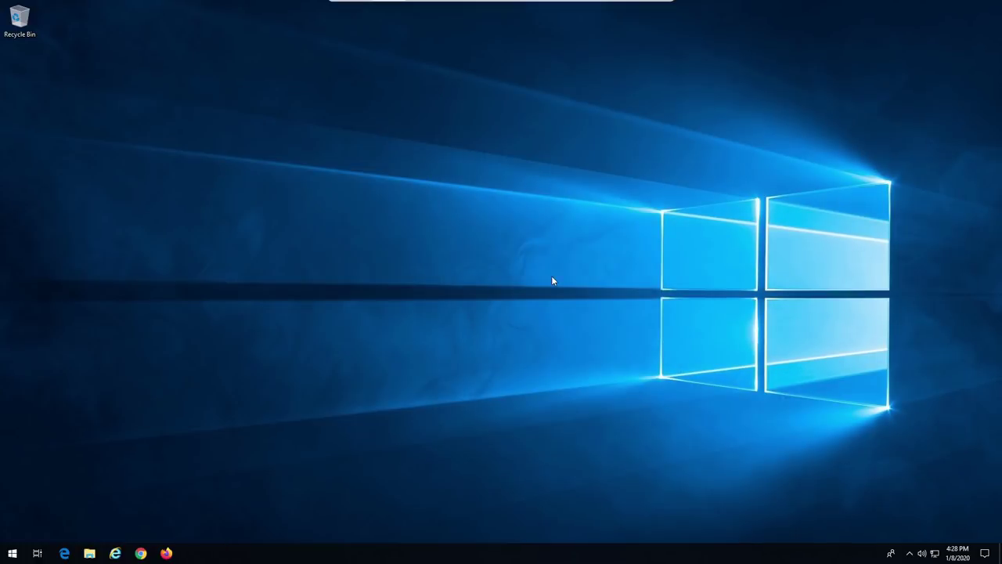
- Find Microsoft Store by searching for "store", launch it and reposition its window on the desktop
left_click(13, 553)
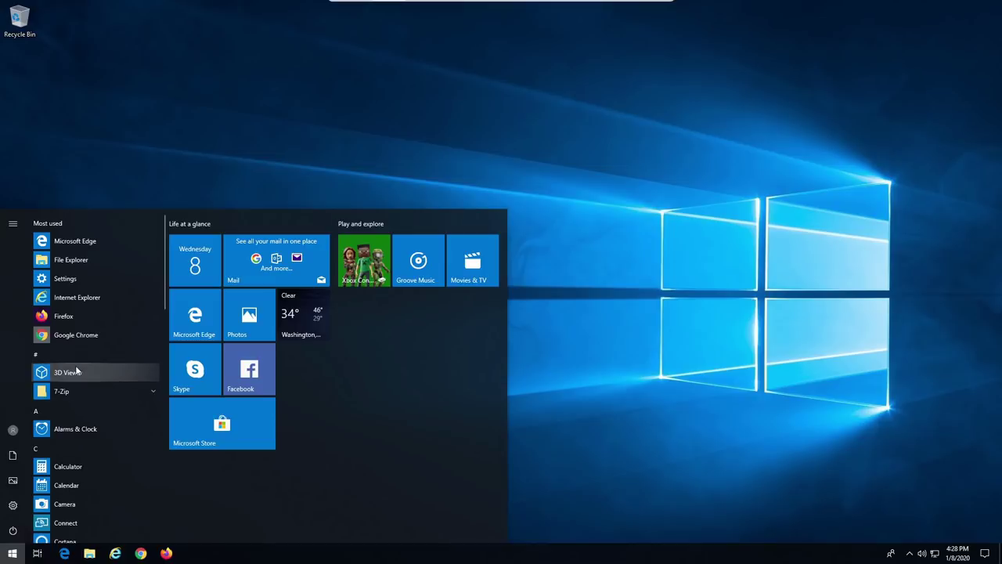
type("store")
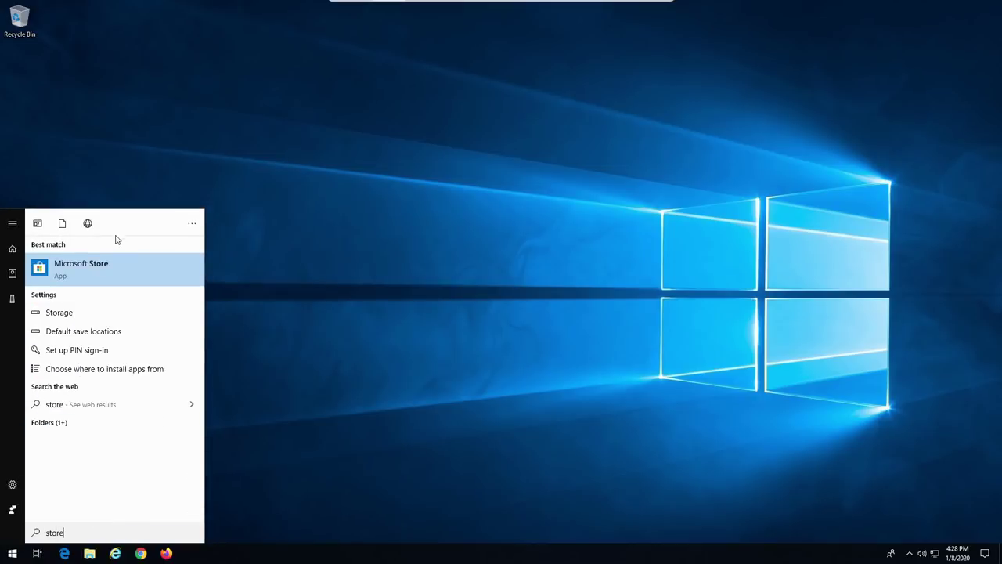
left_click(101, 264)
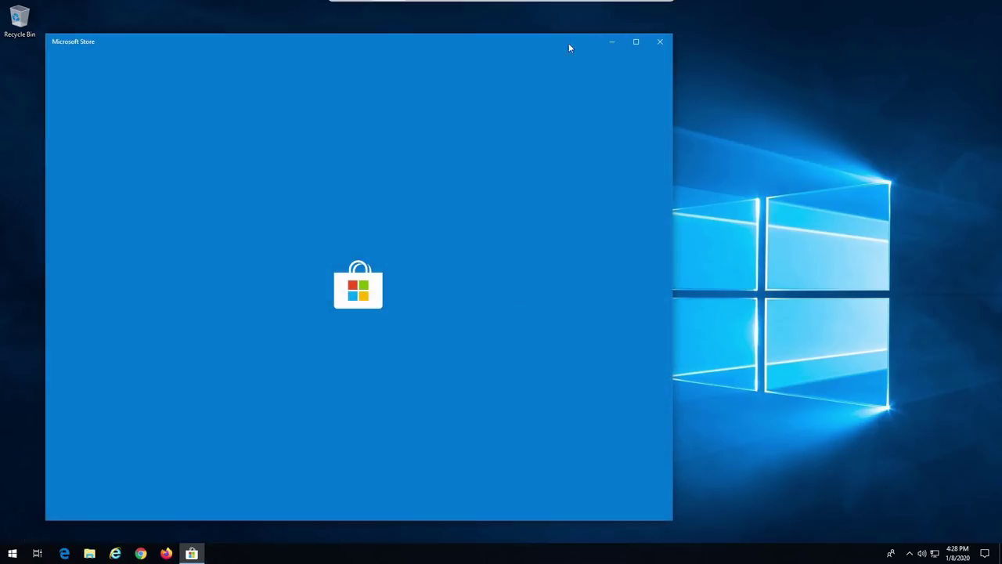
left_click_drag(514, 45, 647, 45)
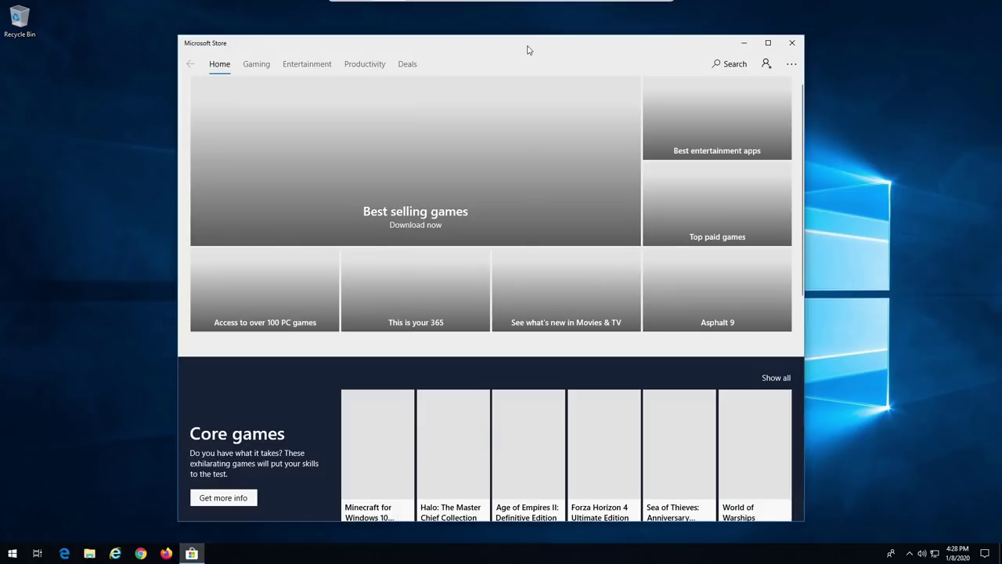
left_click_drag(528, 50, 357, 47)
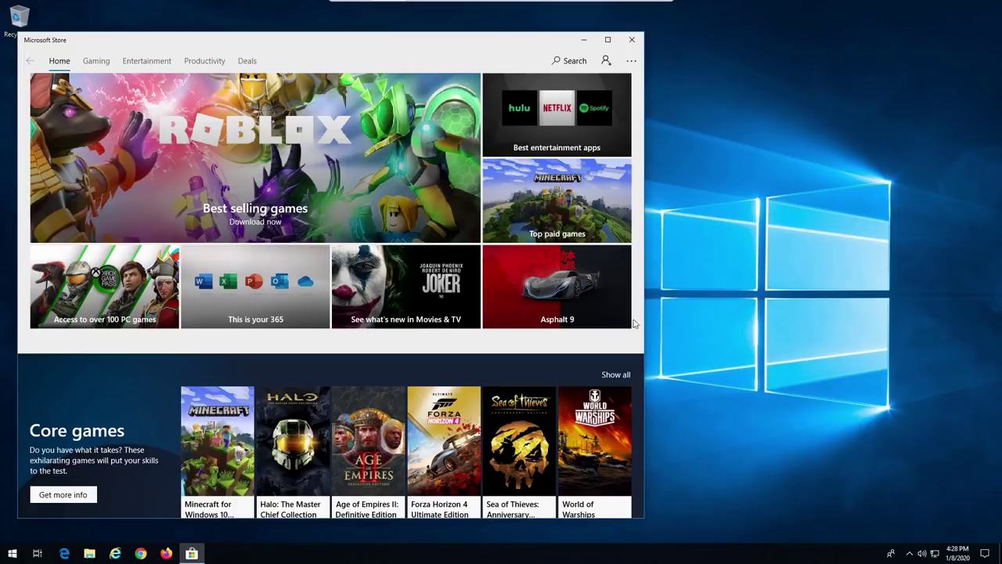
- Browse the Microsoft Store home page down to the Top free apps and Trending sections
scroll(639, 316, "down", 4)
scroll(596, 359, "up", 4)
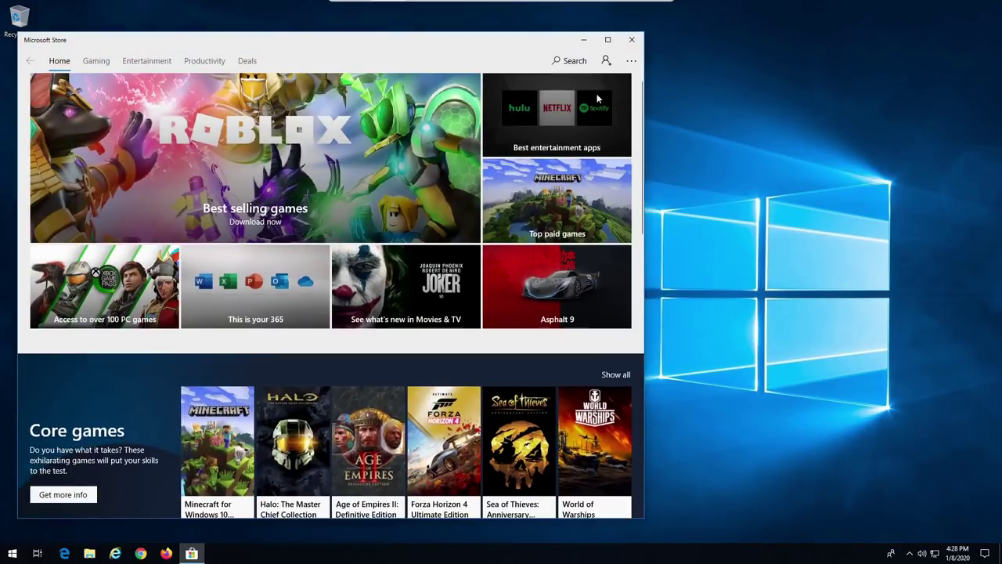
left_click(573, 61)
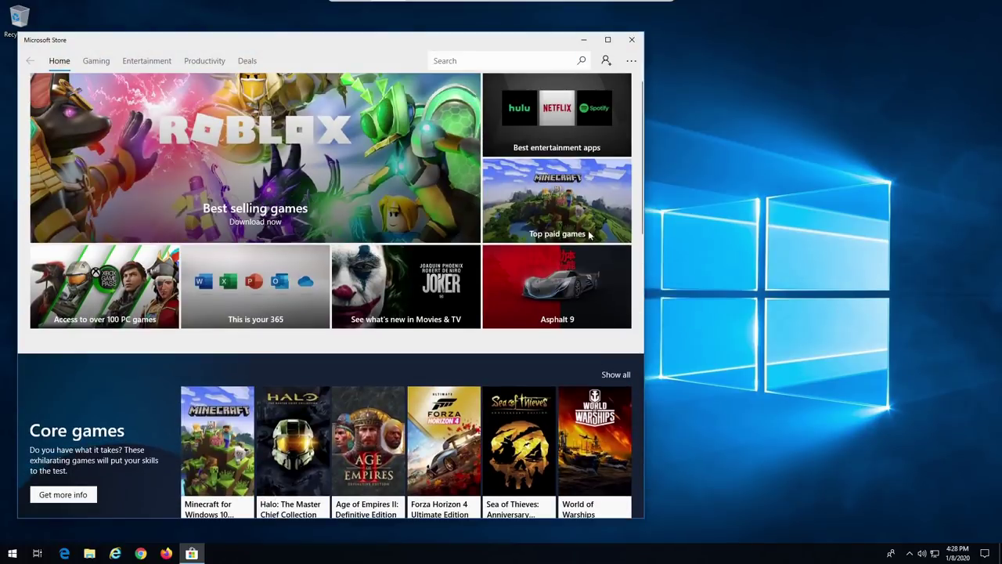
scroll(591, 235, "down", 6)
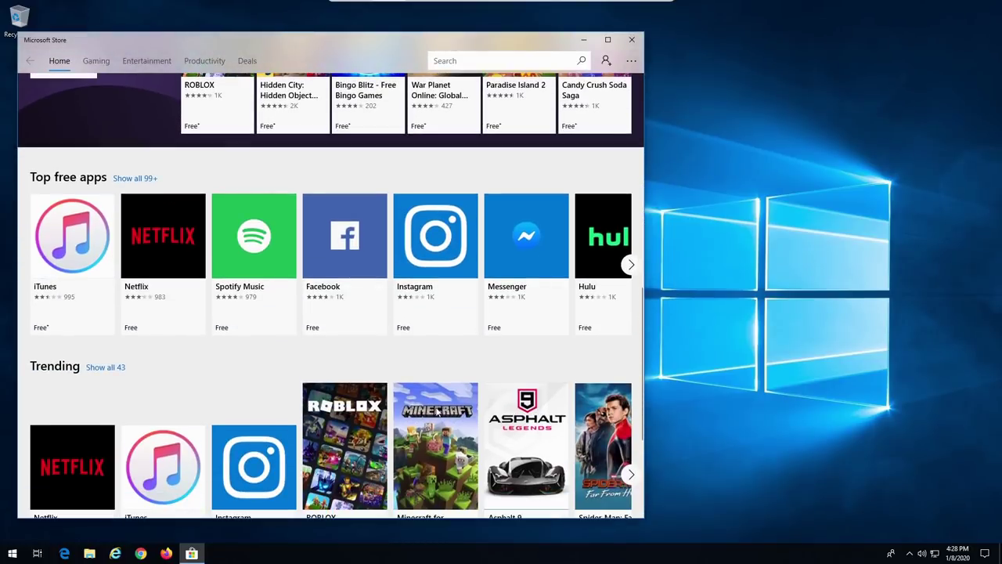
- Open the Spotify Music page and start installing the free app without signing in to a Microsoft account
left_click(435, 291)
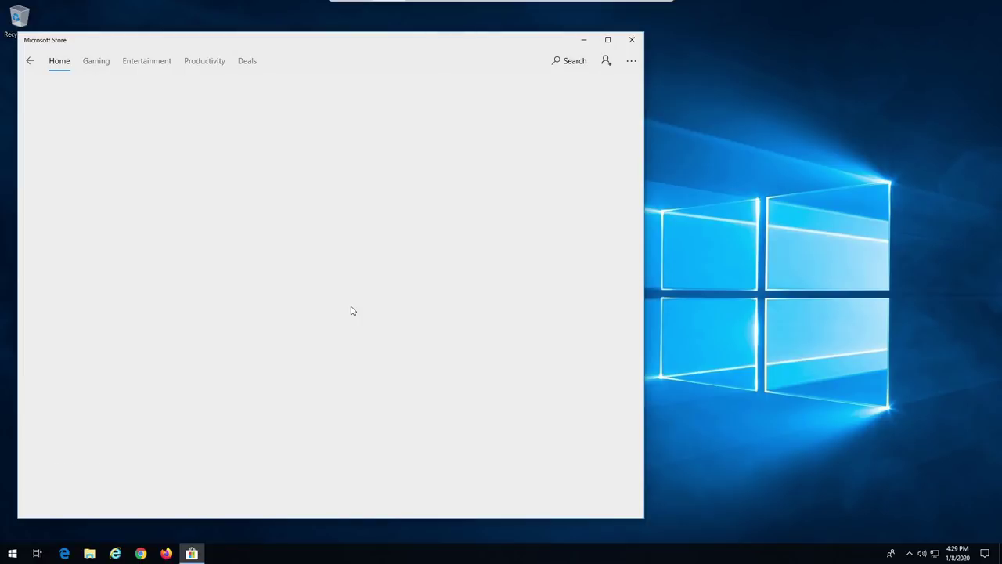
left_click(563, 207)
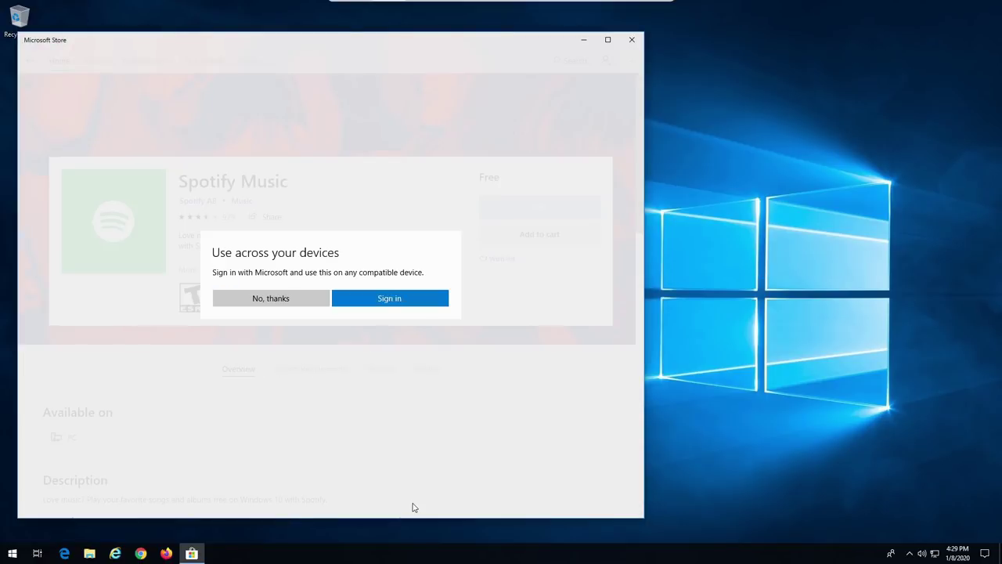
left_click(298, 300)
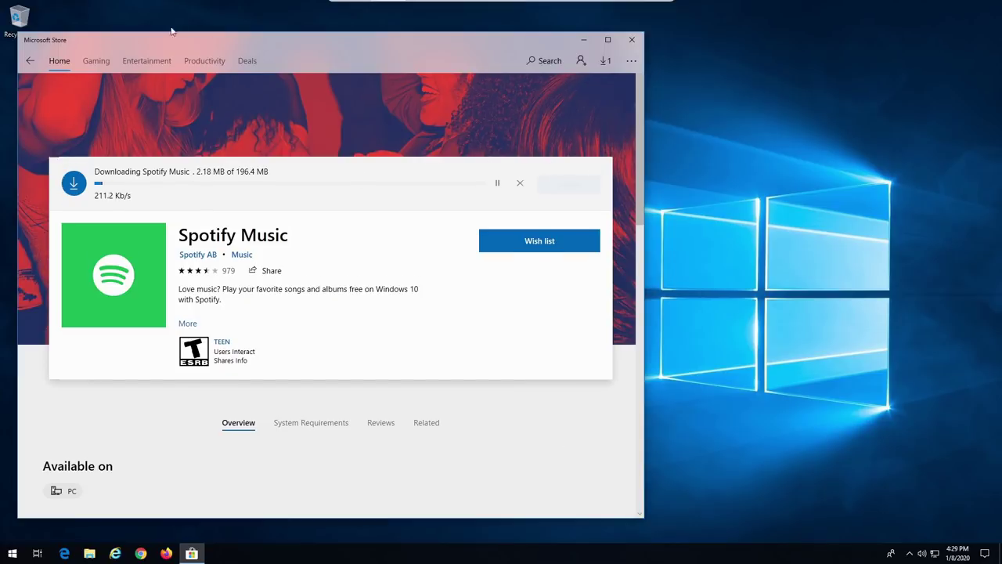
- Cancel the Spotify Music download and look at the app's additional install options
left_click(519, 184)
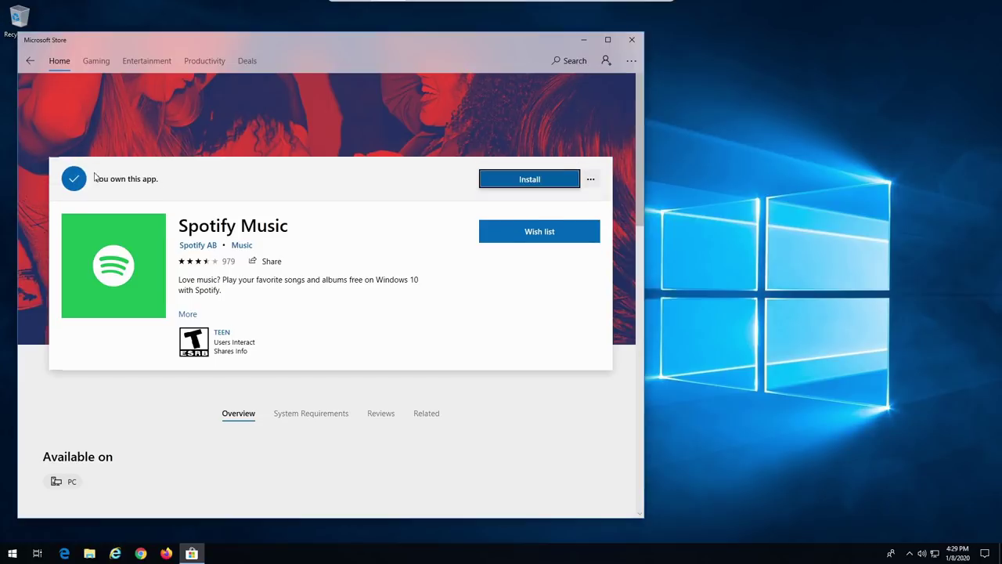
left_click(590, 180)
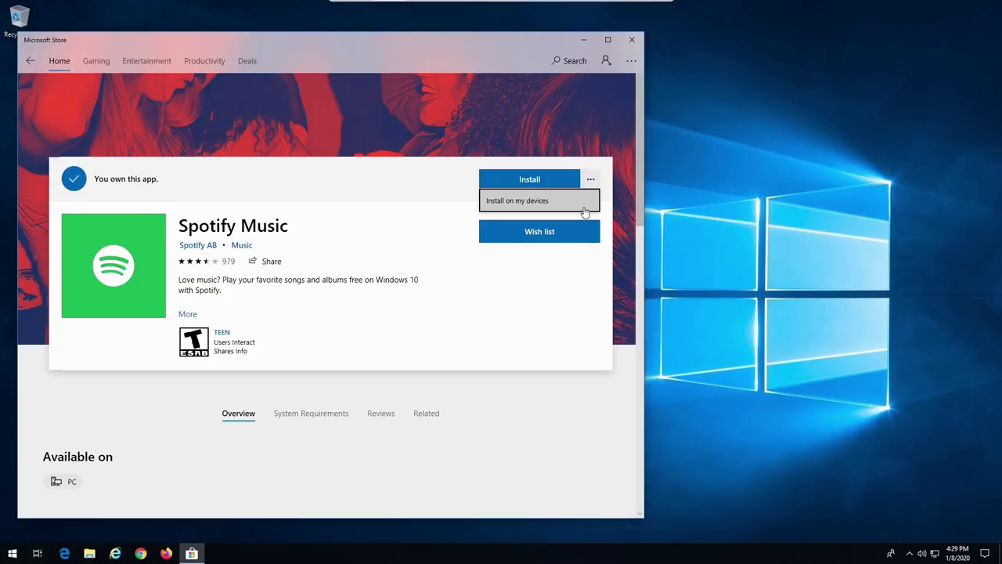
left_click(538, 465)
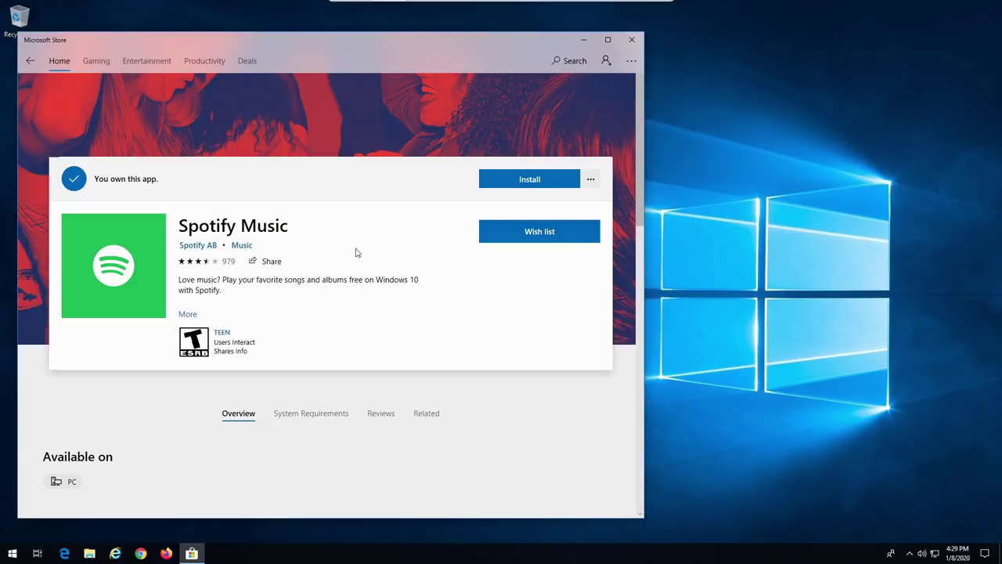
- Return to the store's home page and search the store for "photos"
left_click(29, 60)
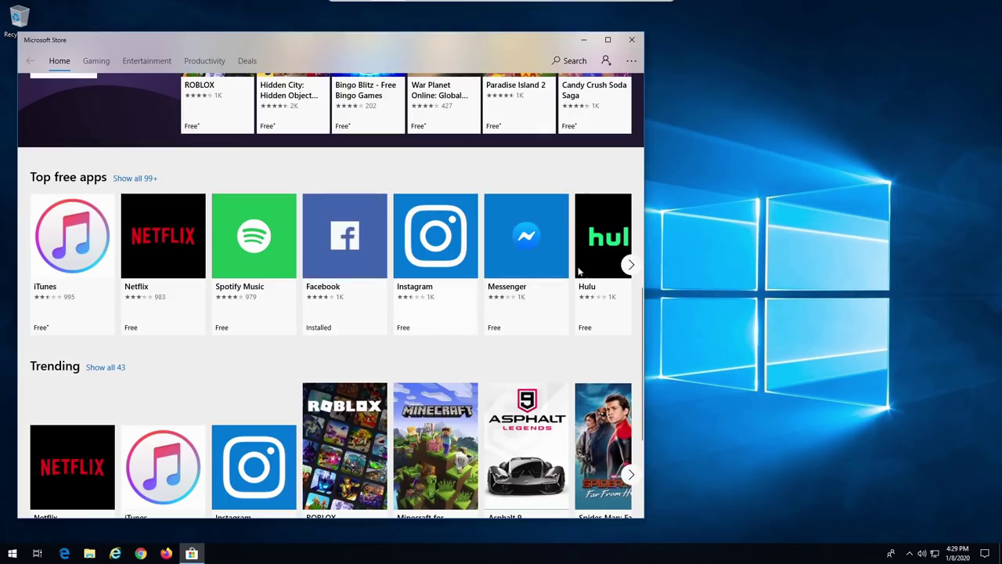
scroll(427, 169, "up", 3)
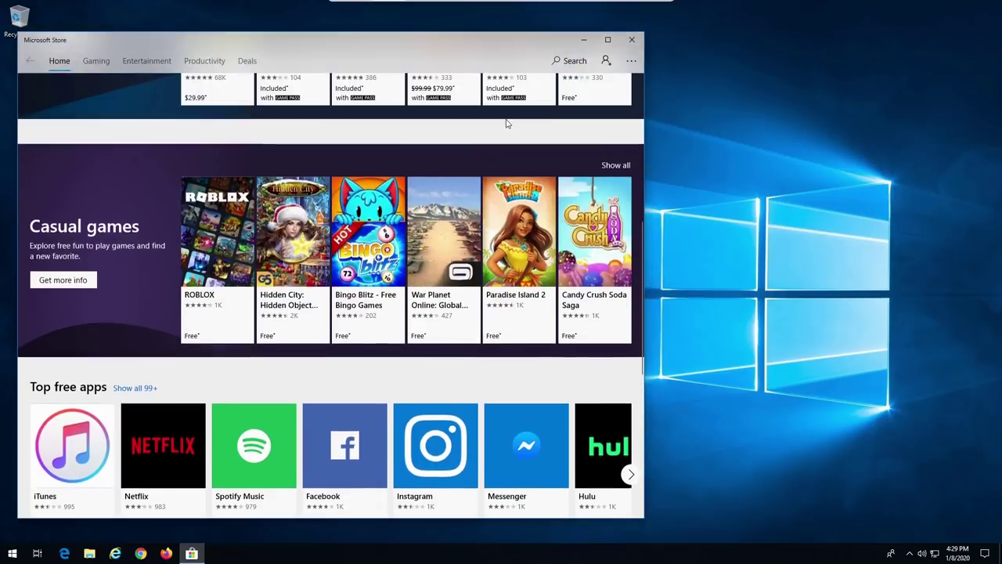
left_click(572, 60)
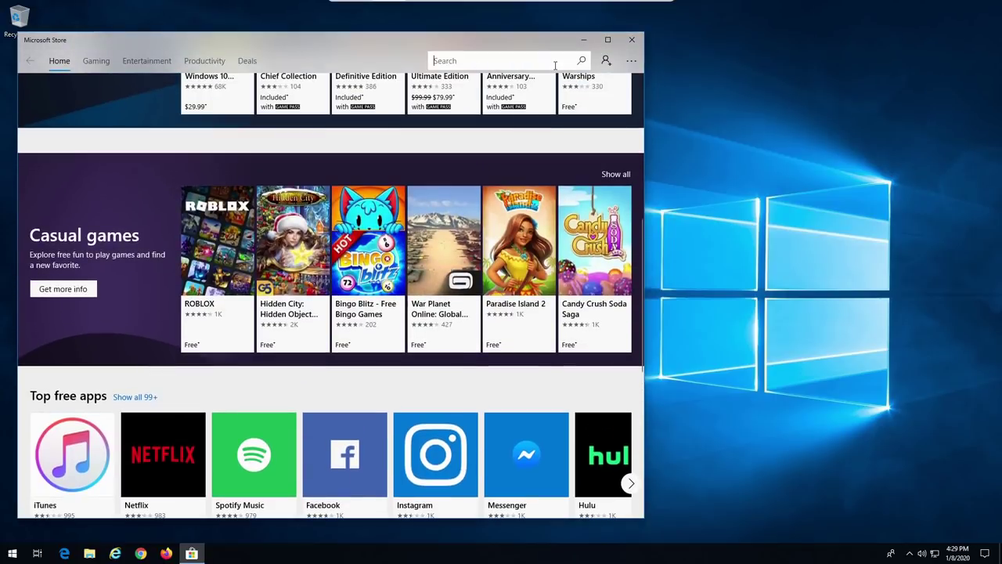
type("photos")
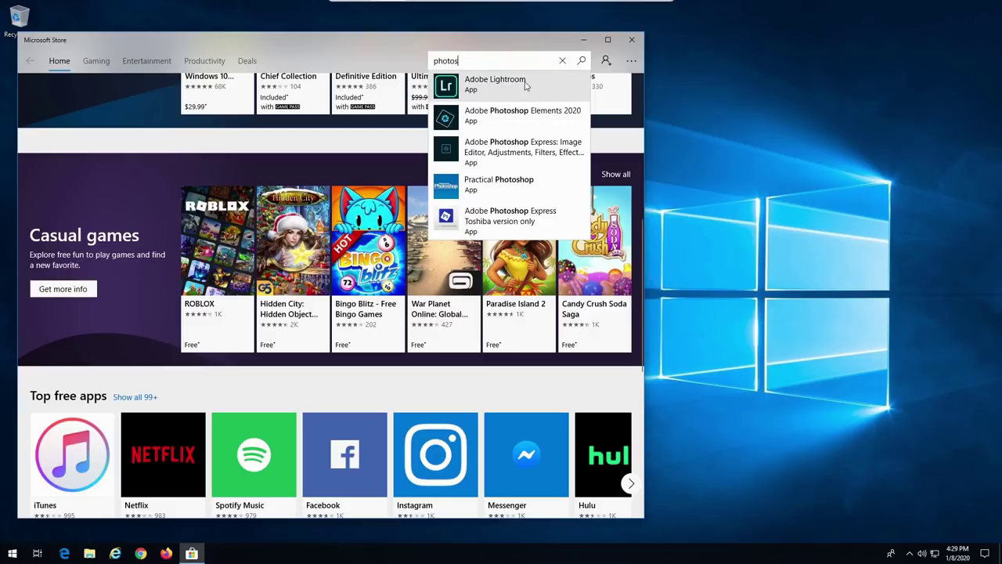
- Search the store for "dreamwea" to look for Dreamweaver, and clear the search
key("BackSpace")
key("BackSpace")
key("BackSpace")
type("dreamw")
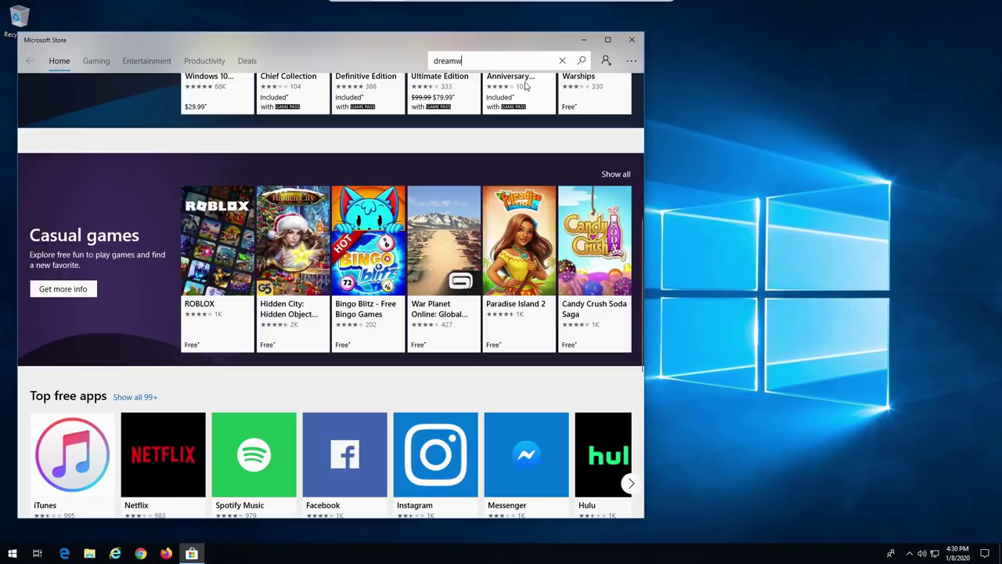
type("eavm")
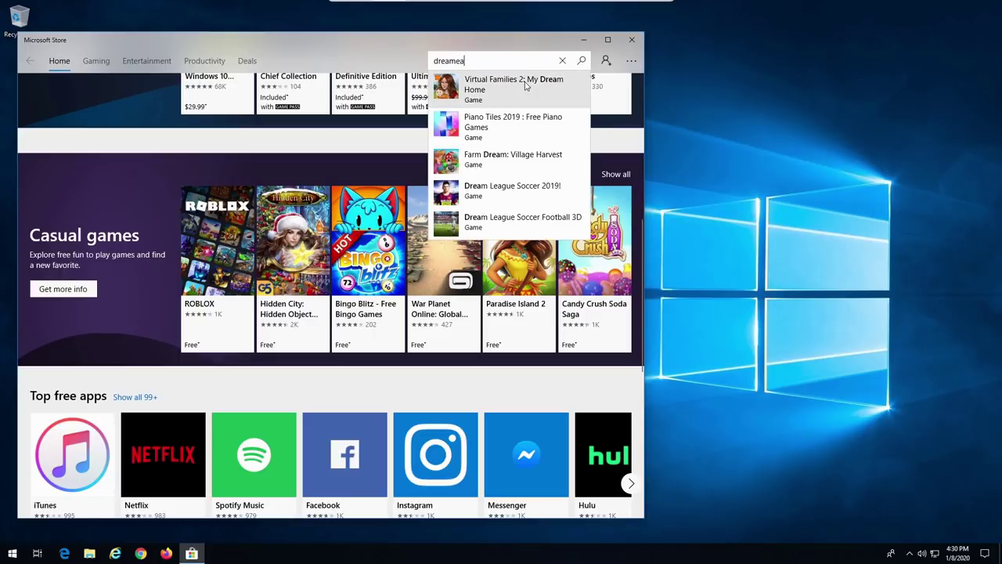
key("BackSpace")
type("ea")
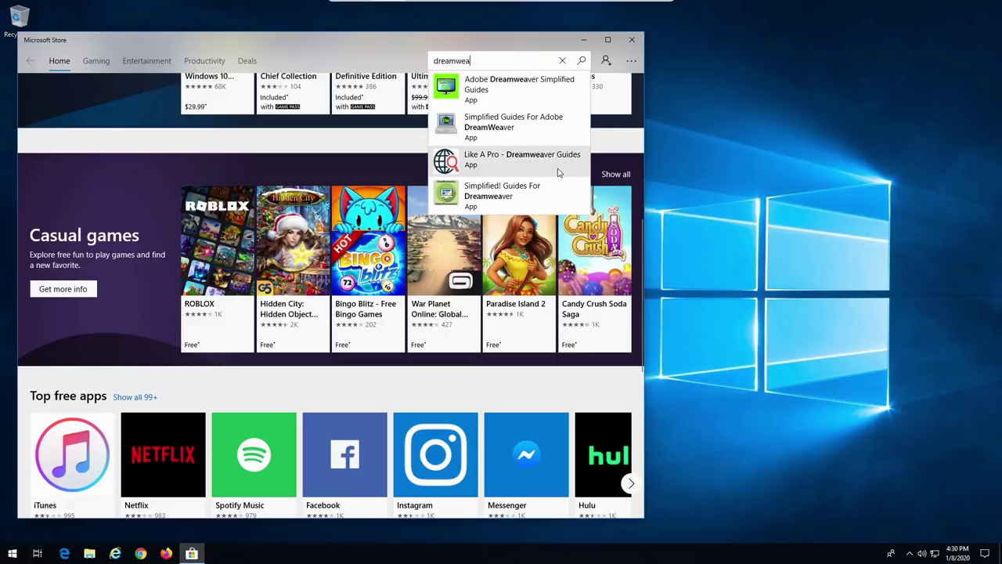
left_click(563, 61)
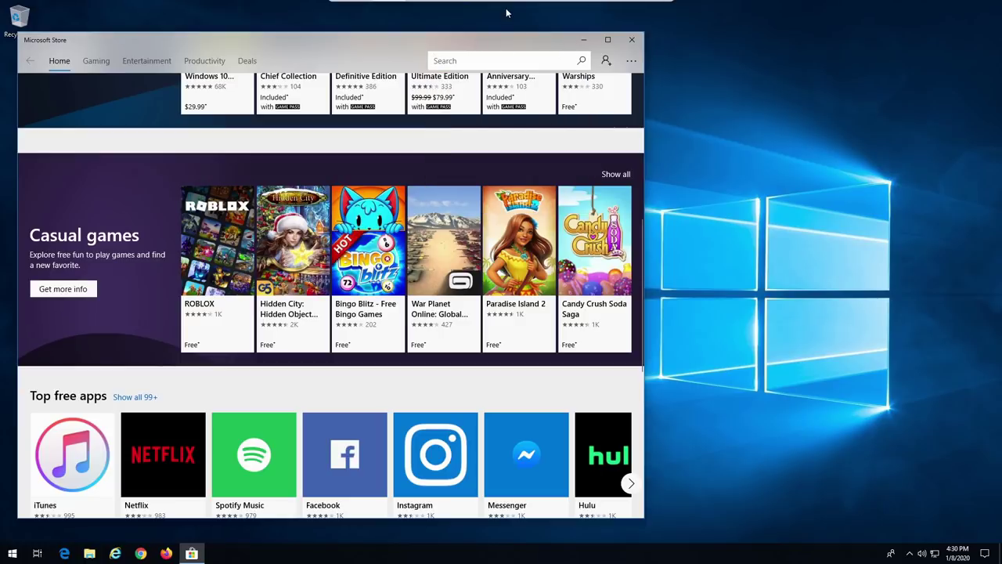
- Close the store, switch to Microsoft Edge and search the web for "ccleaner"
left_click(632, 39)
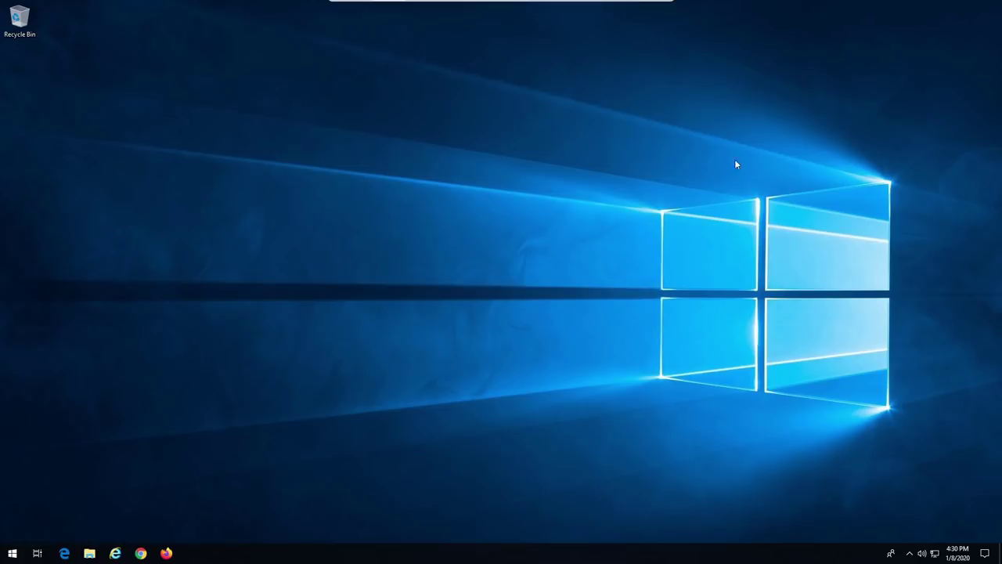
left_click(63, 554)
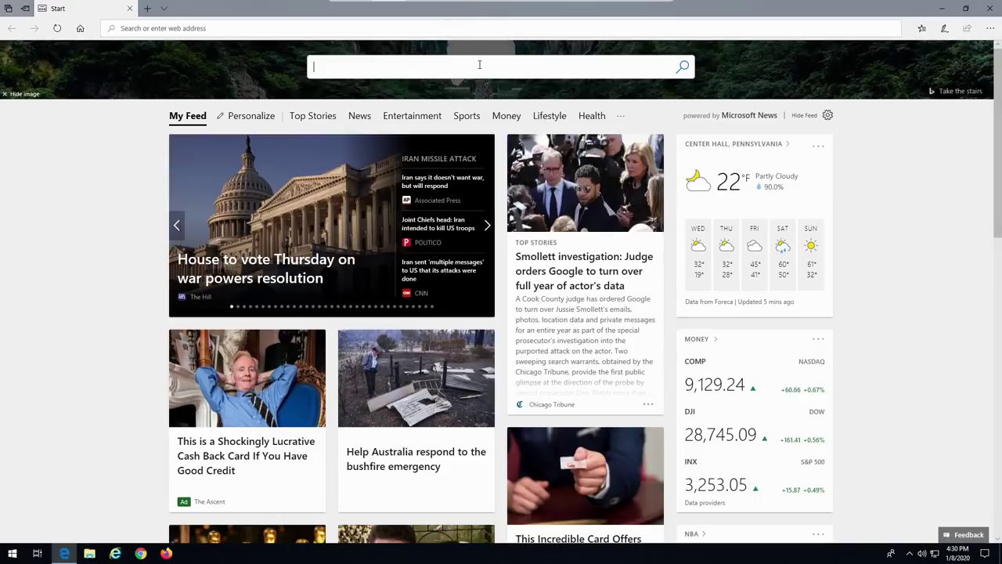
left_click(479, 65)
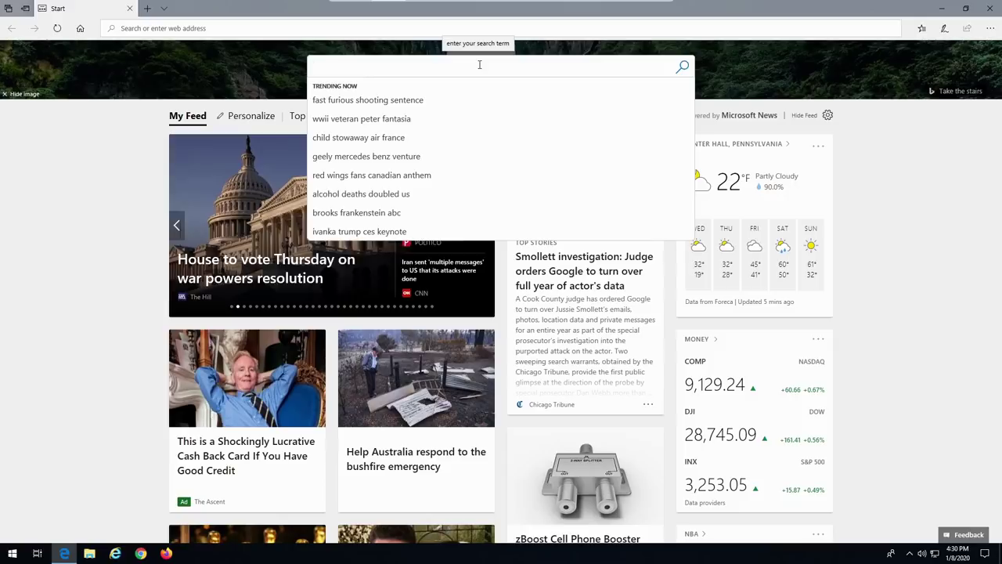
type("cclearn")
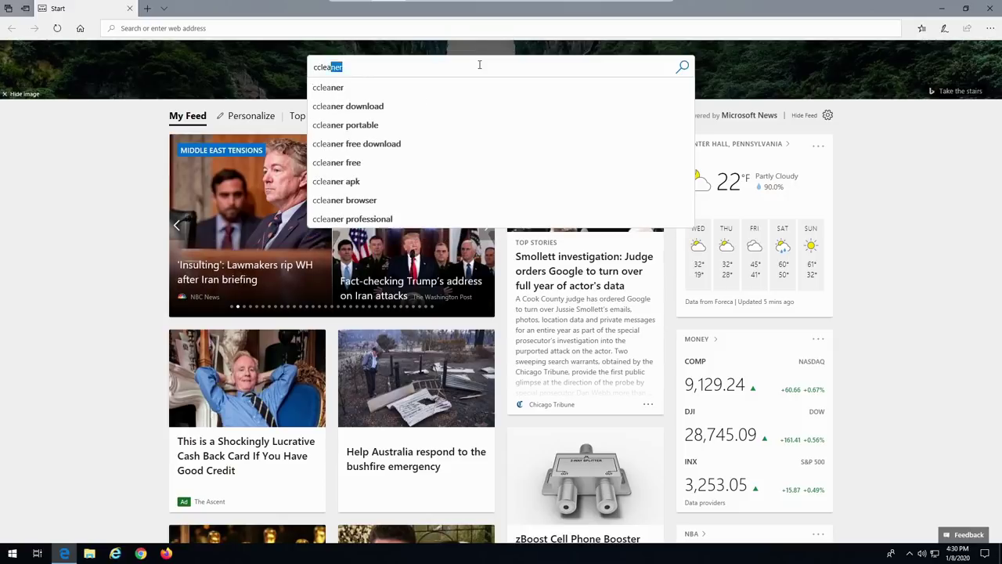
key("BackSpace")
type("ner")
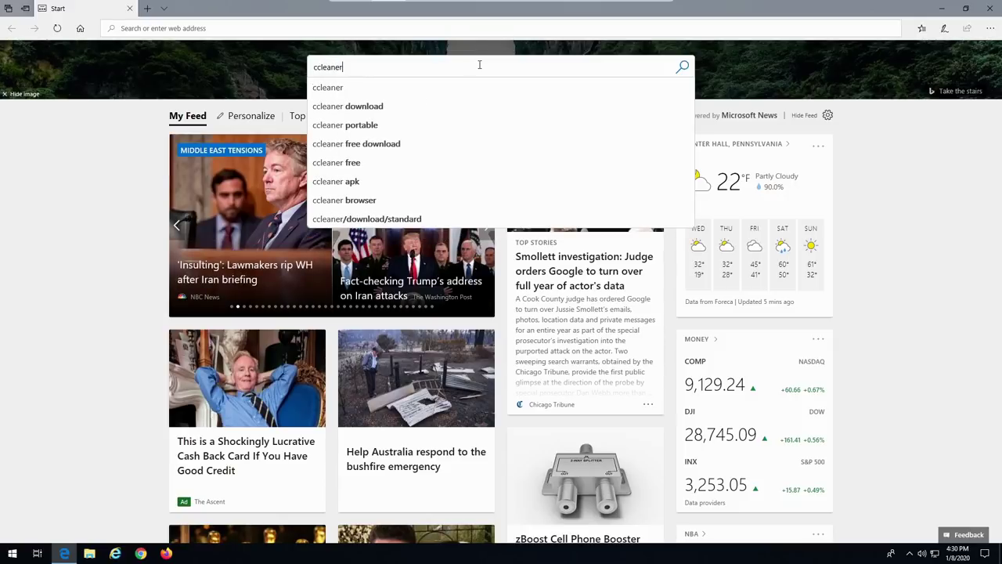
key("Return")
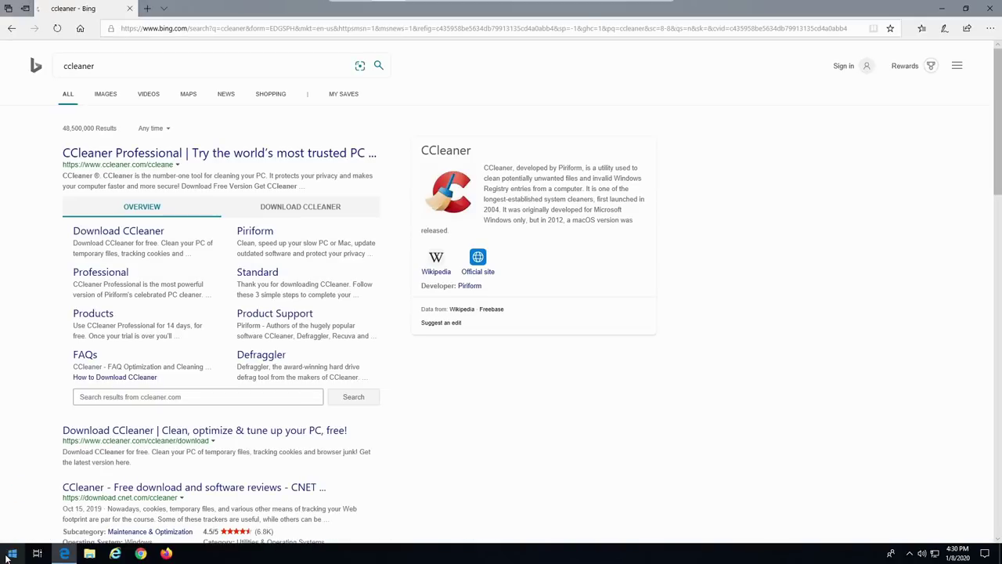
- Search the computer for "cc" to check for an installed copy of CCleaner, and dismiss the search
left_click(8, 556)
type("cc")
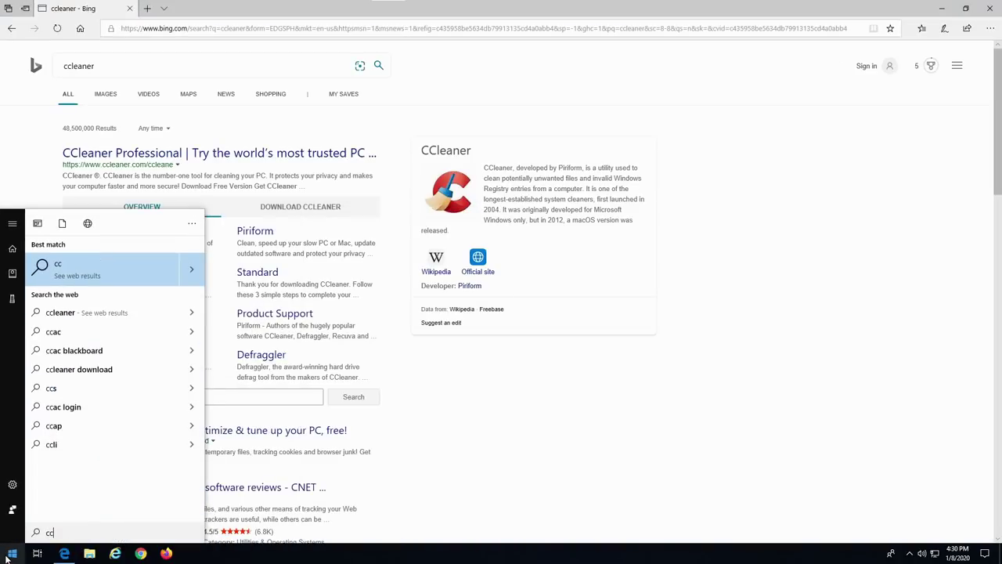
left_click(548, 447)
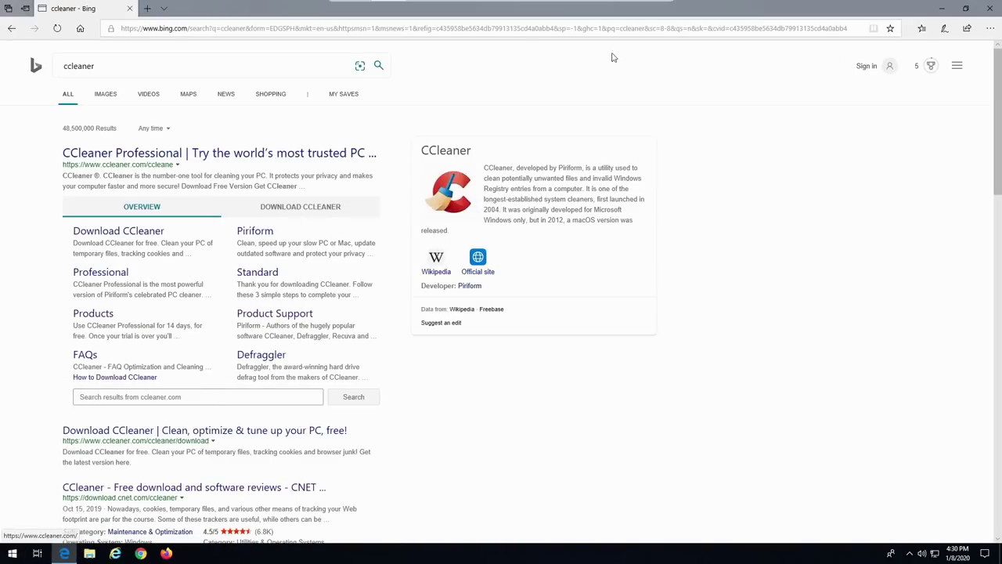
- Open CCleaner's official download page from the search results and download the free version
left_click(124, 432)
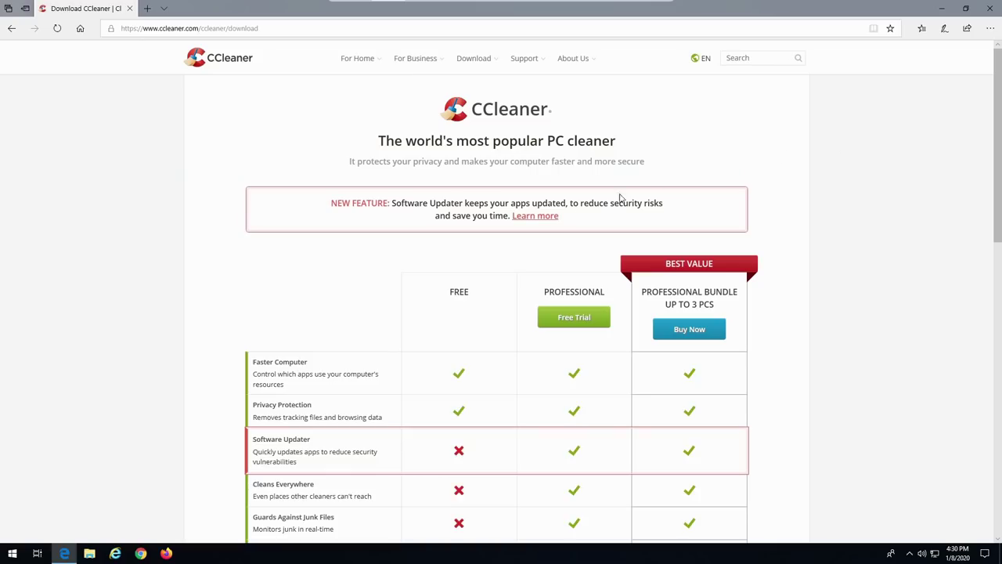
scroll(471, 283, "down", 4)
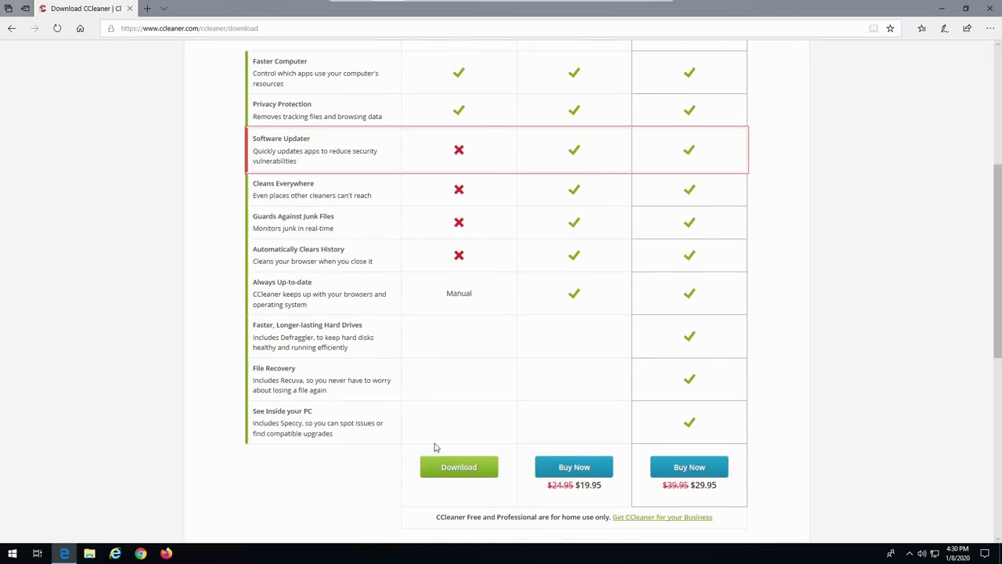
left_click(450, 468)
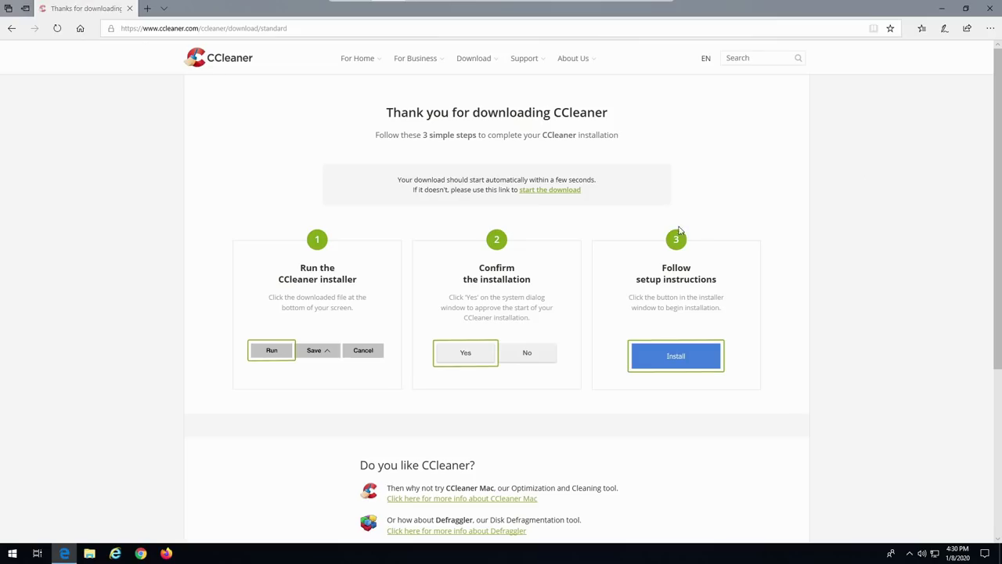
scroll(367, 253, "down", 4)
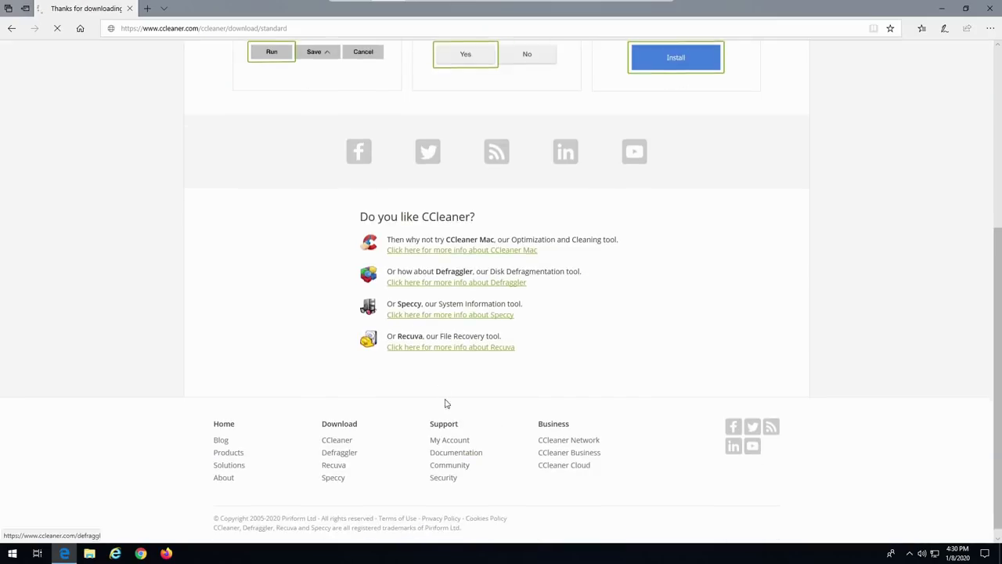
scroll(544, 341, "up", 4)
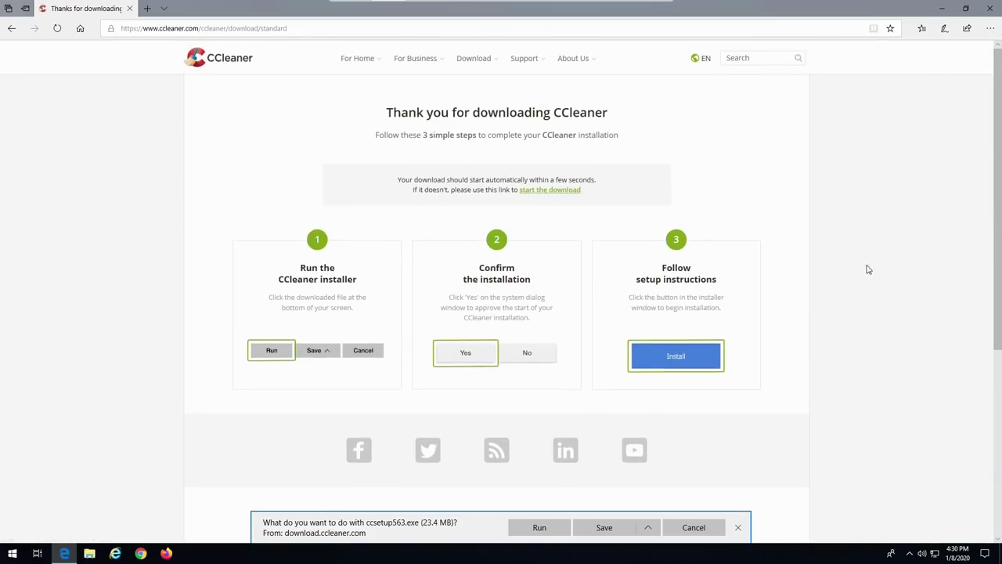
- Run ccsetup563.exe, allow it to make changes, install CCleaner with the default options and launch it
left_click(560, 530)
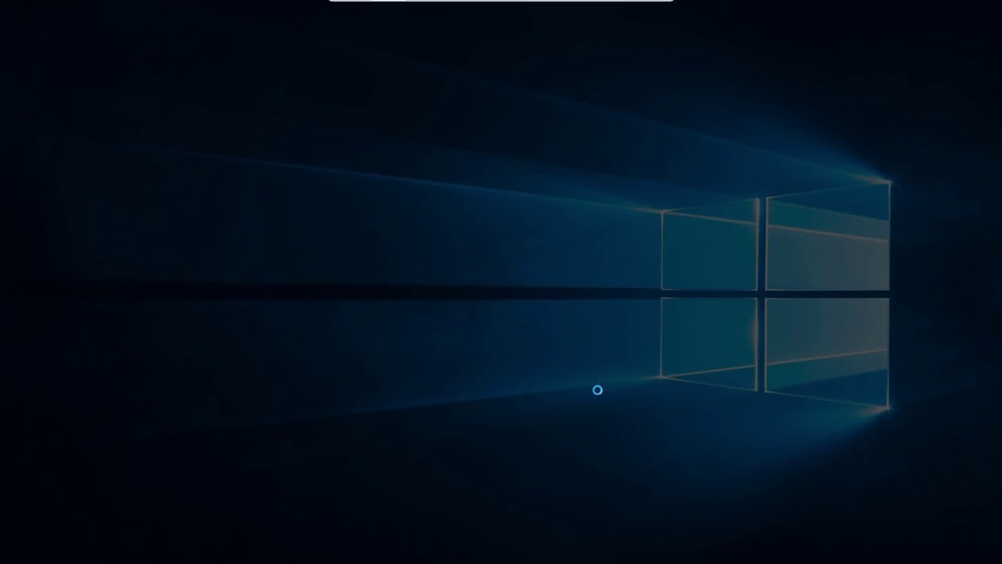
left_click(444, 352)
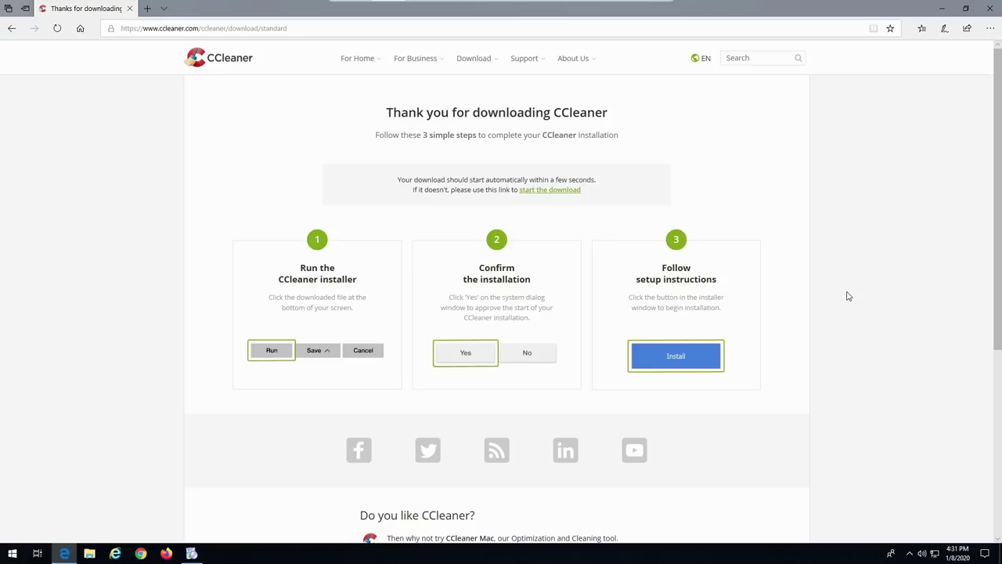
left_click(192, 554)
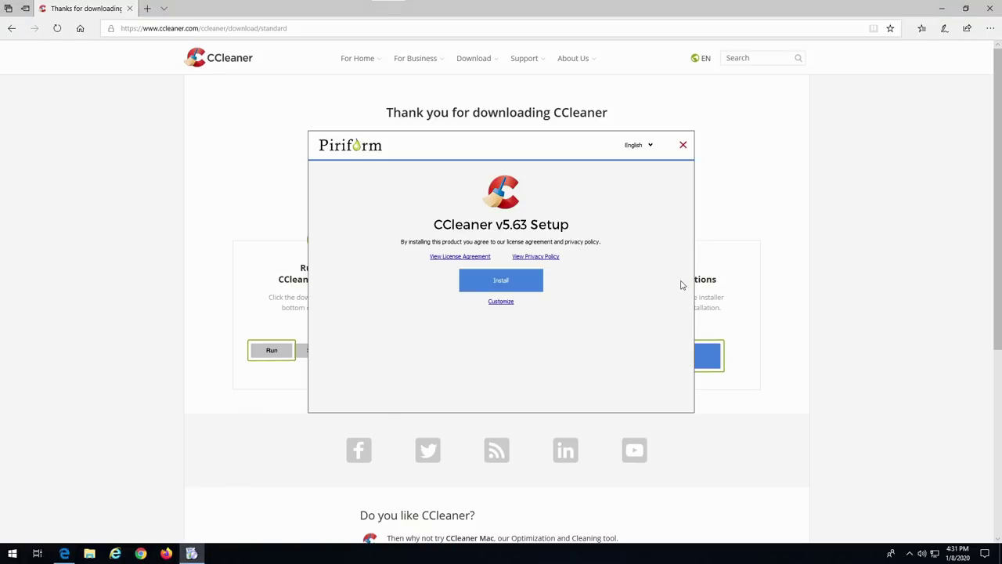
left_click(502, 282)
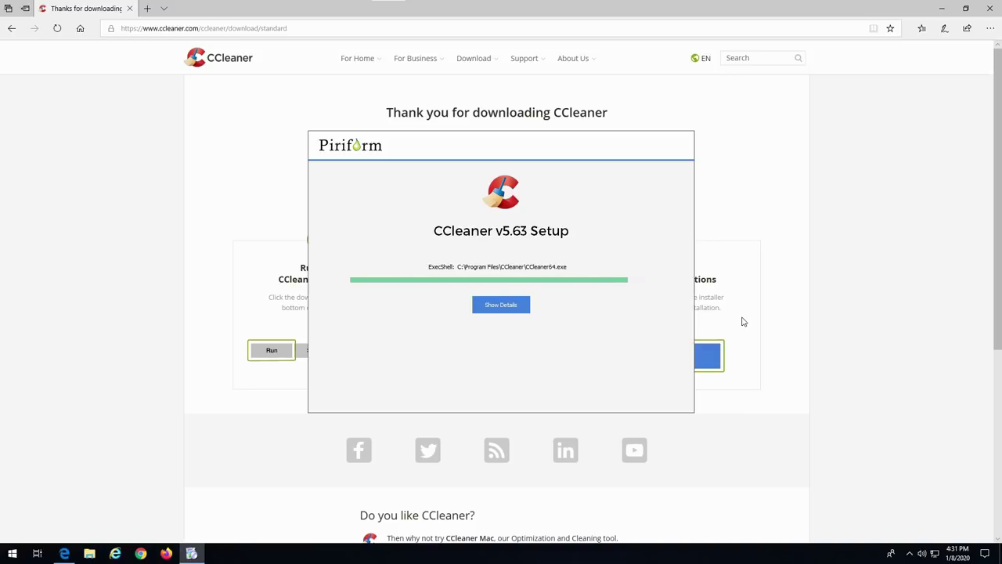
left_click(537, 282)
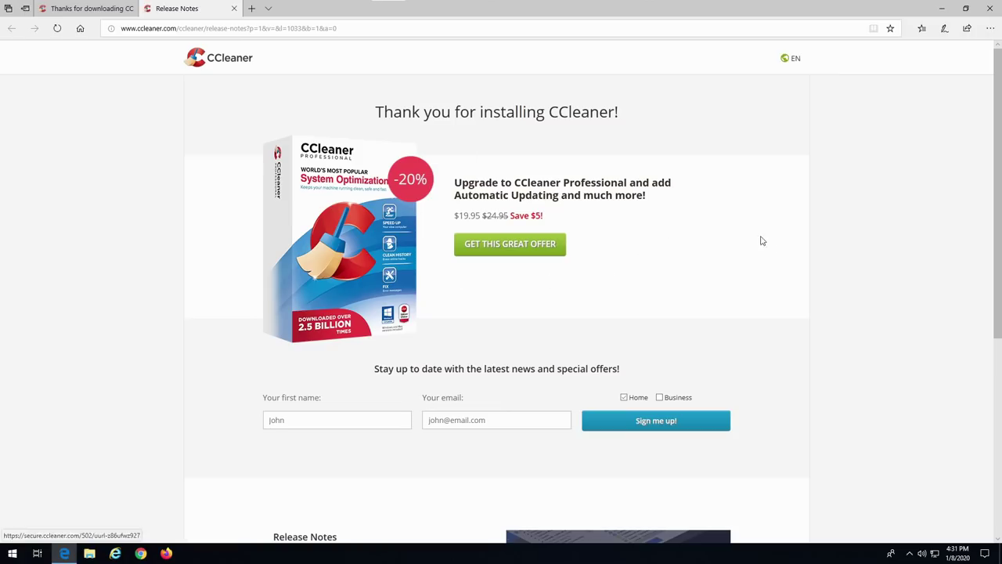
- Skim CCleaner's release notes page, and close it along with the browser and the CCleaner window
scroll(783, 258, "down", 2)
scroll(784, 257, "up", 2)
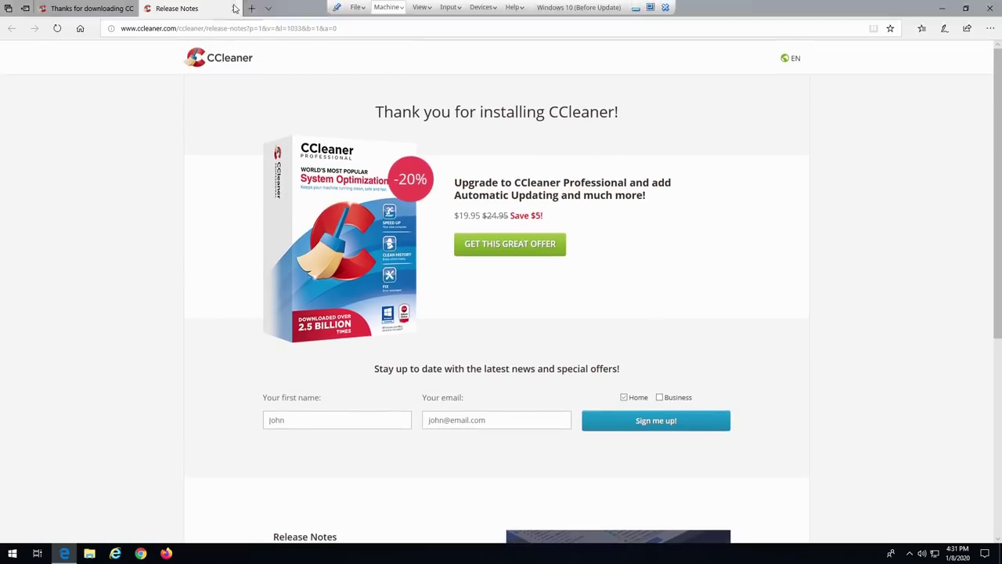
left_click(233, 8)
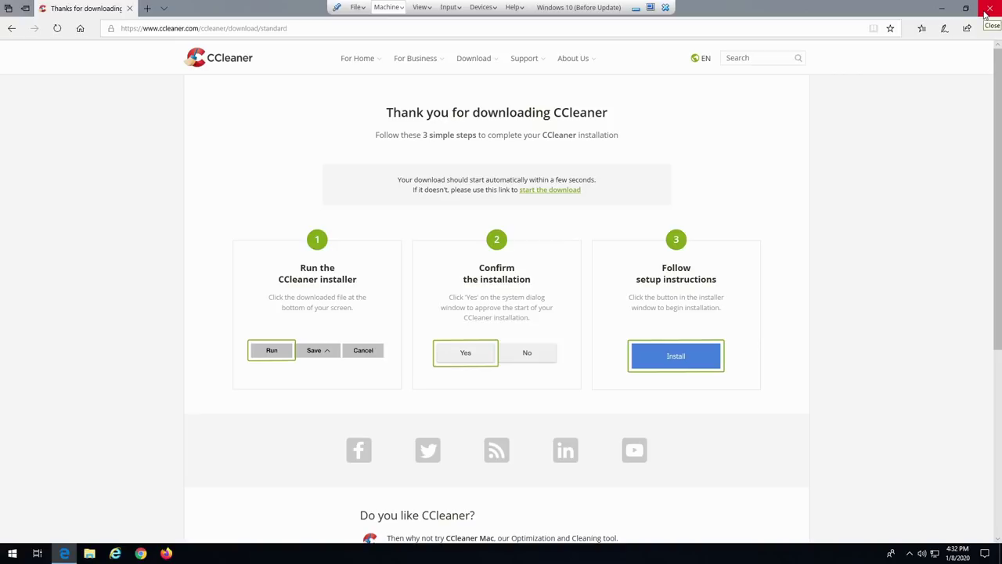
left_click(989, 13)
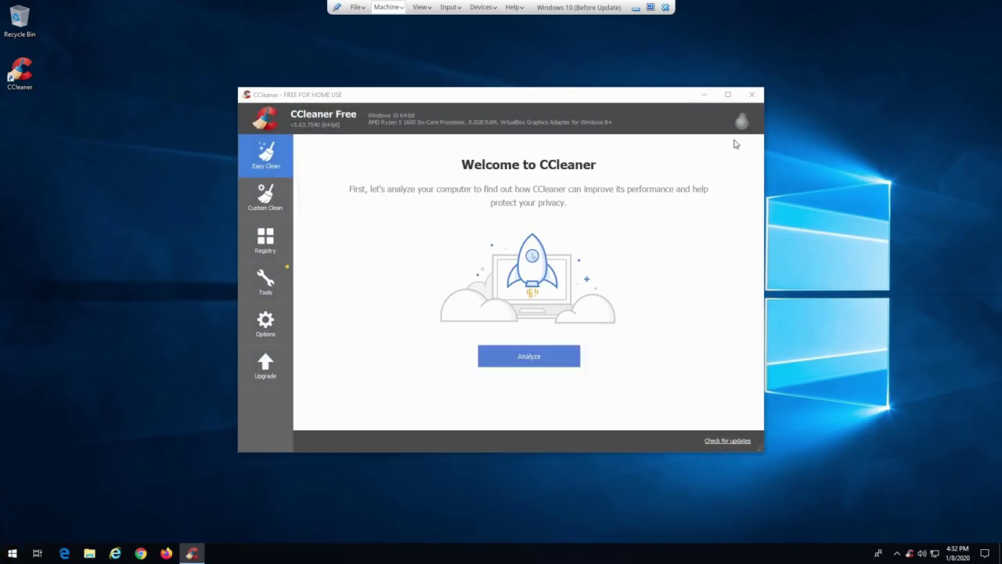
left_click(750, 94)
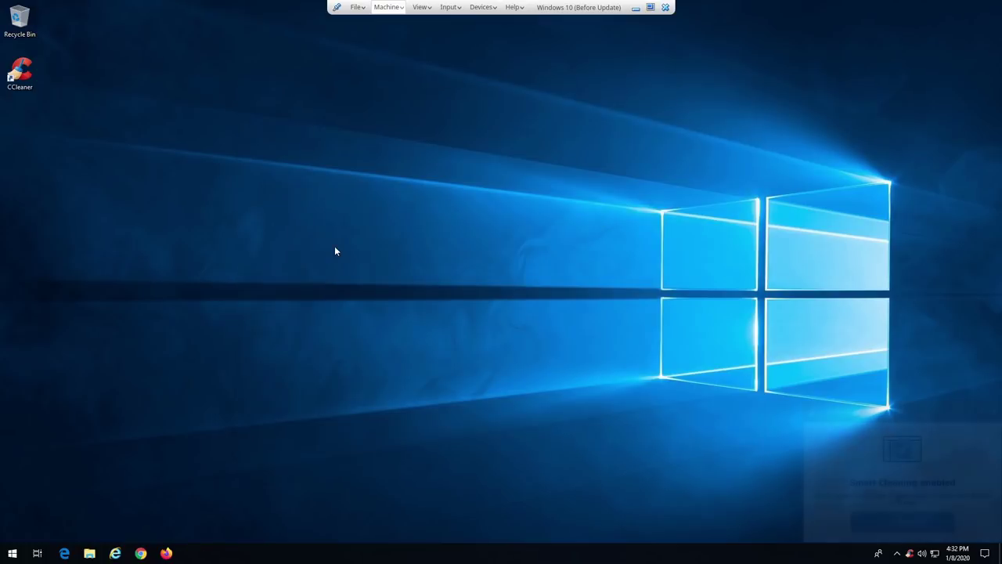
- Open Programs and Features in Control Panel to examine the installed programs, dismissing the CCleaner notification
key("super")
type("con")
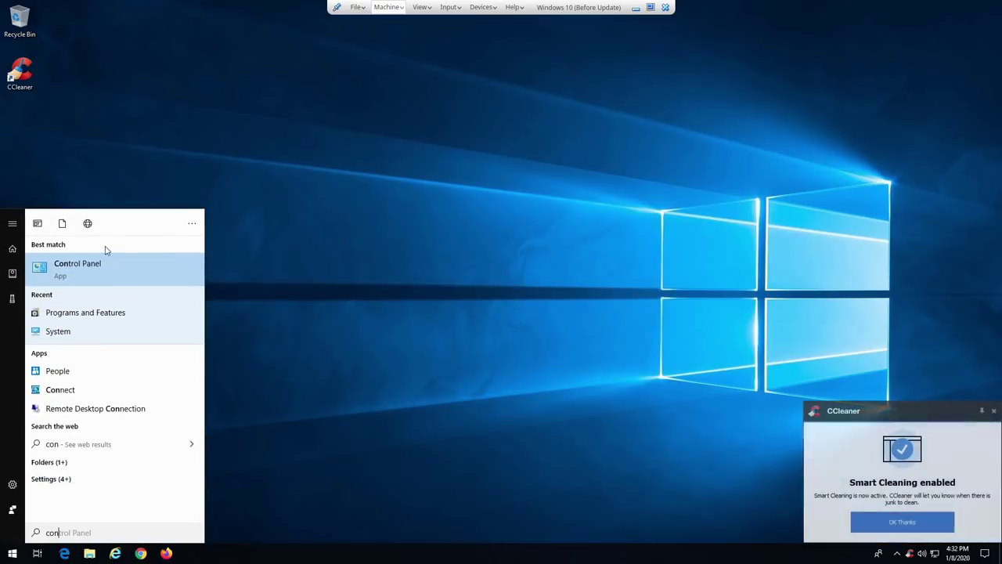
left_click(94, 264)
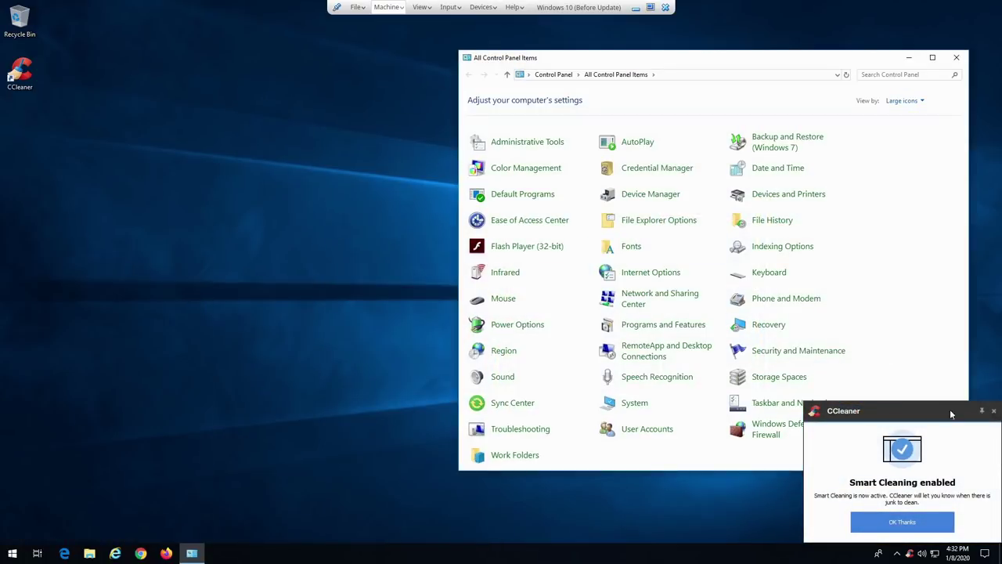
left_click(994, 411)
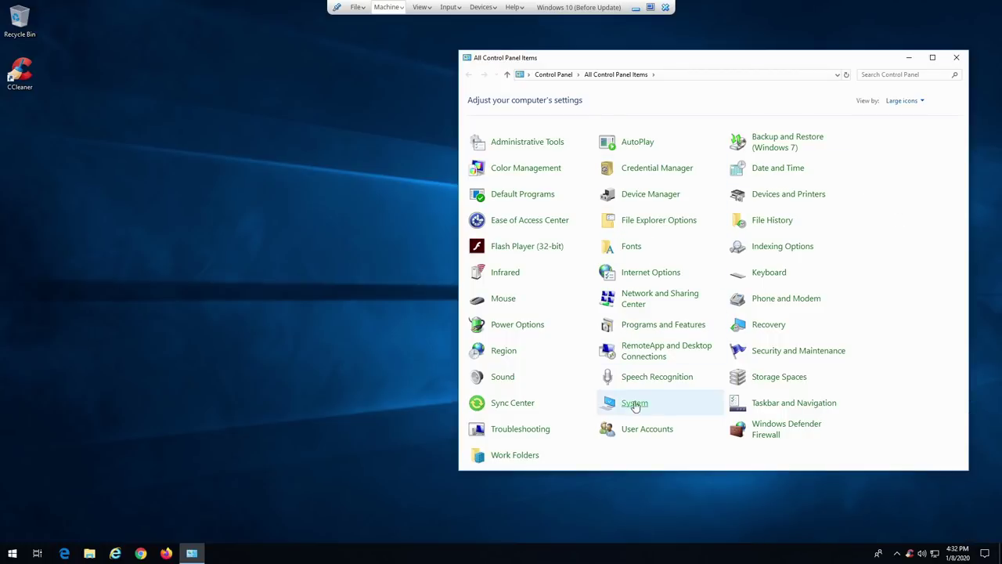
left_click(639, 333)
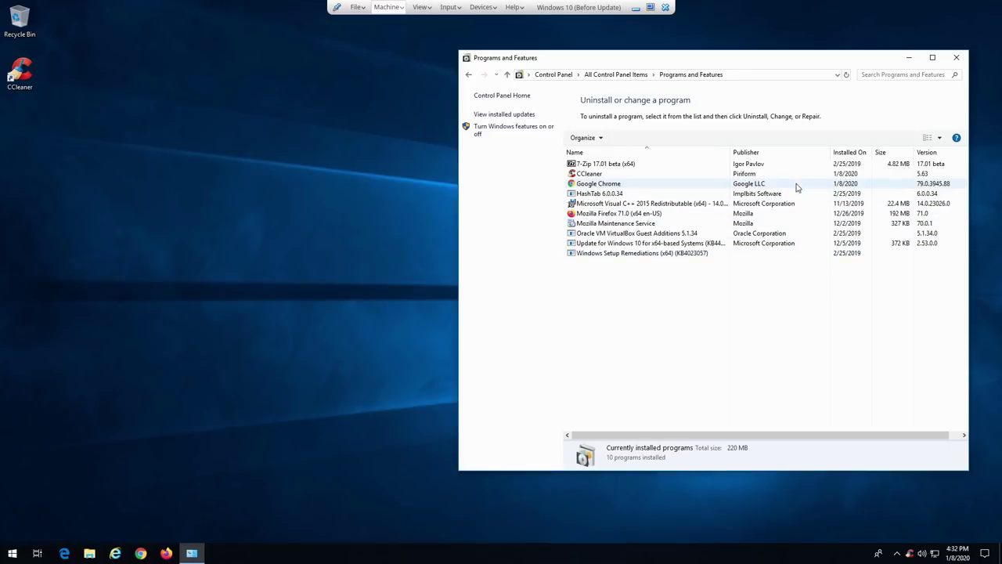
- Close Programs and Features and move CCleaner's desktop shortcut to the Recycle Bin
left_click(958, 58)
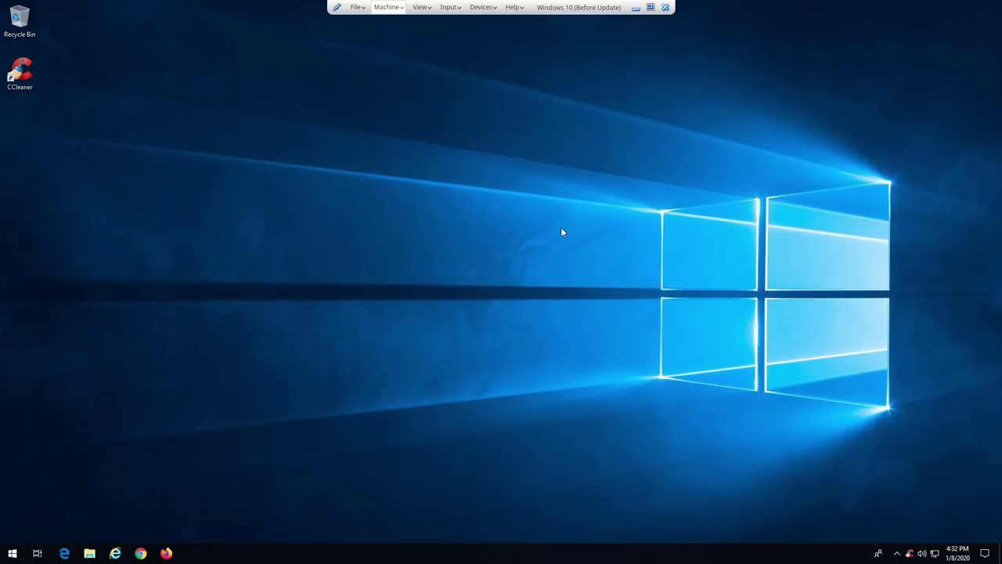
left_click_drag(20, 72, 17, 20)
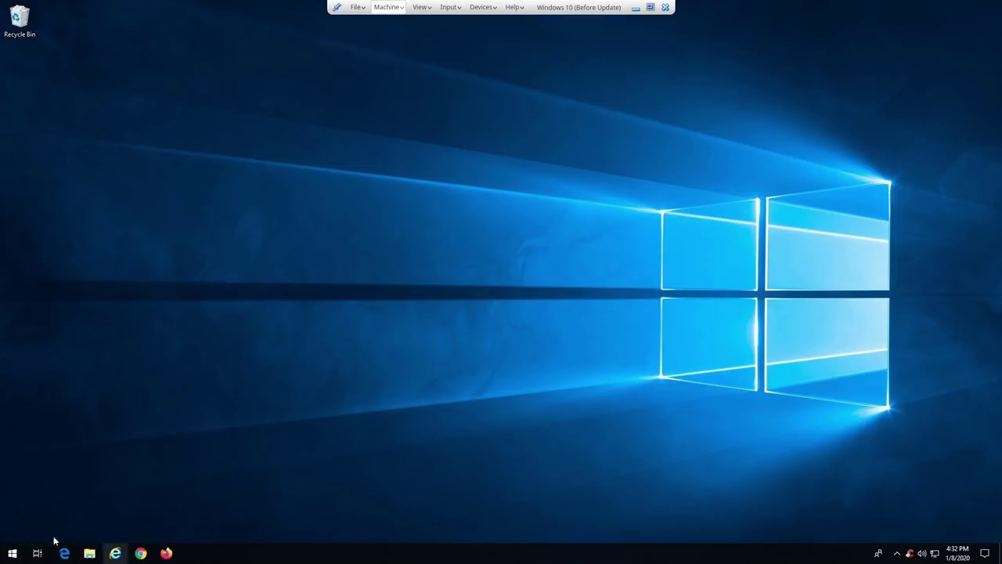
- Open the Start menu and look through its full list of installed apps
left_click(14, 552)
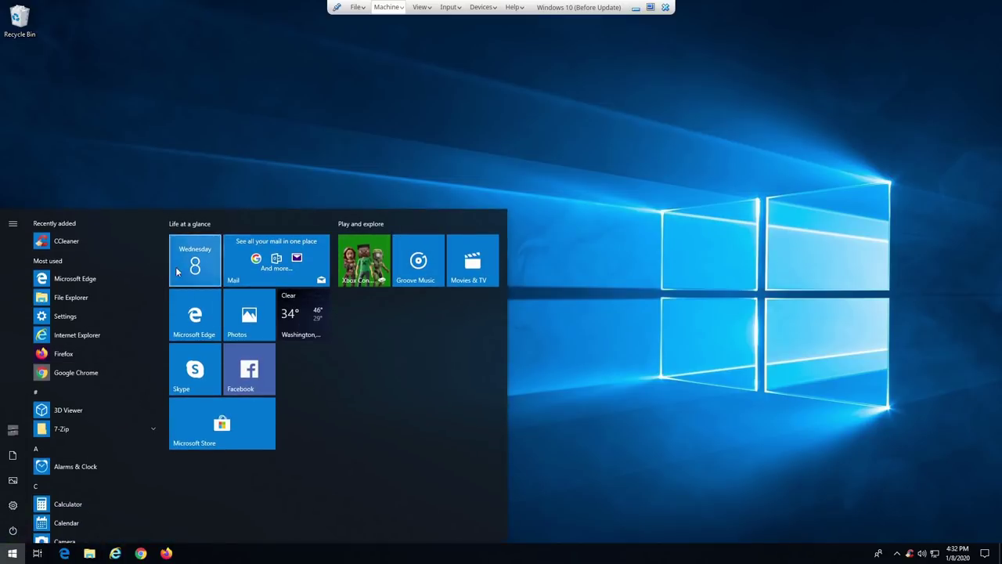
scroll(46, 395, "down", 4)
scroll(45, 394, "down", 10)
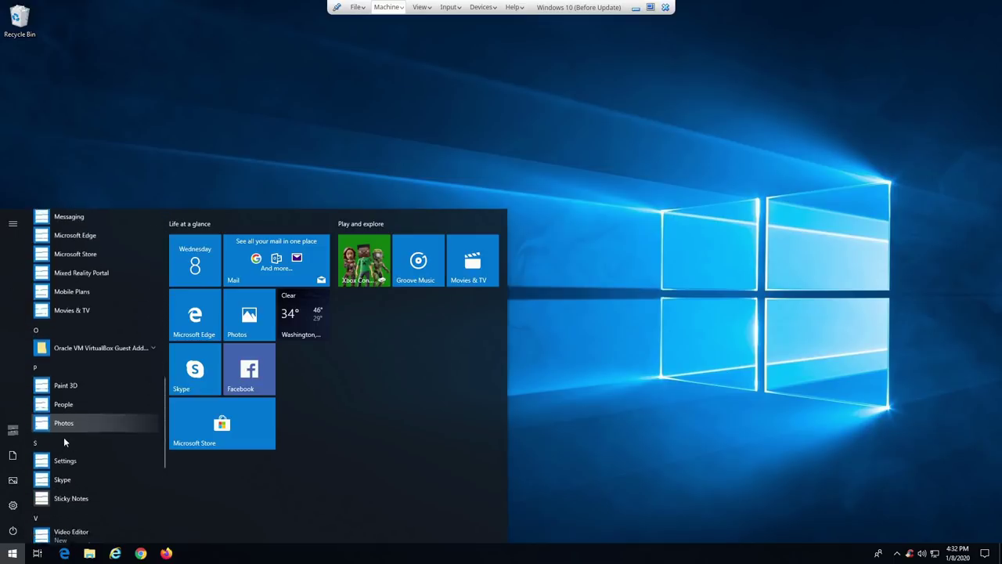
scroll(104, 449, "up", 14)
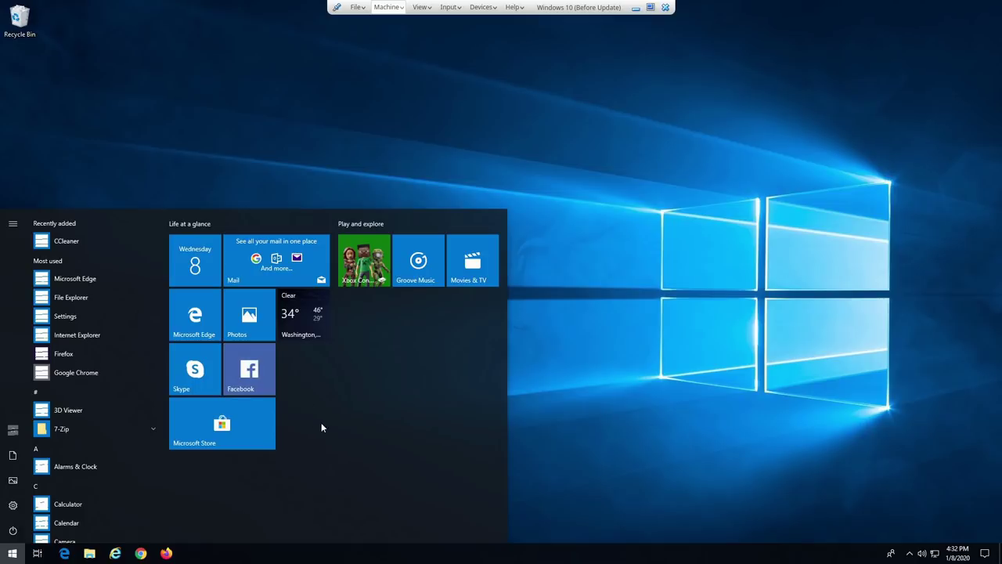
scroll(100, 389, "down", 15)
scroll(108, 405, "up", 15)
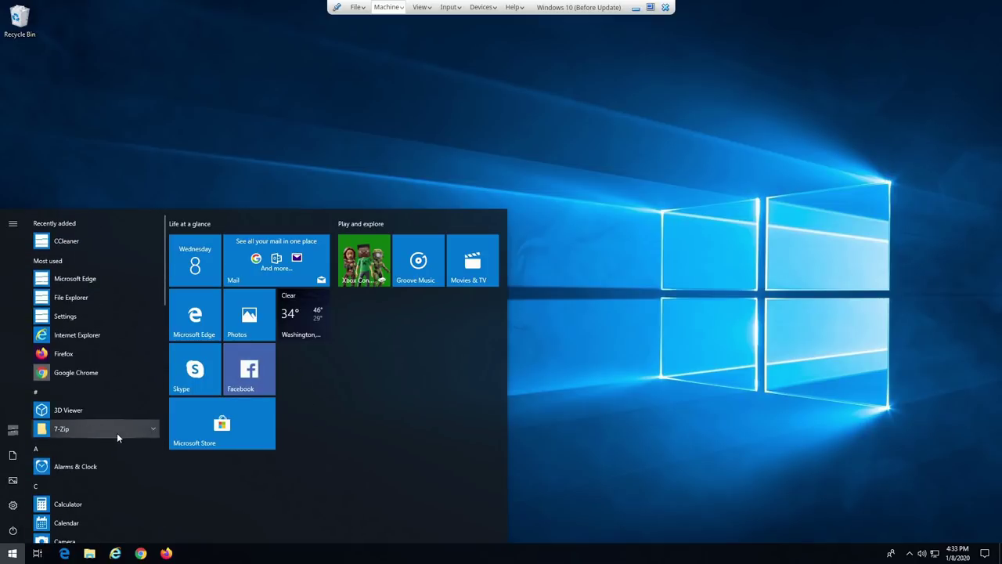
- Examine how the Start menu groups programs by looking at the 7-Zip folder and expanding the CCleaner folder
left_click(117, 431)
left_click(123, 432)
scroll(123, 432, "down", 2)
scroll(123, 433, "down", 3)
scroll(134, 365, "up", 1)
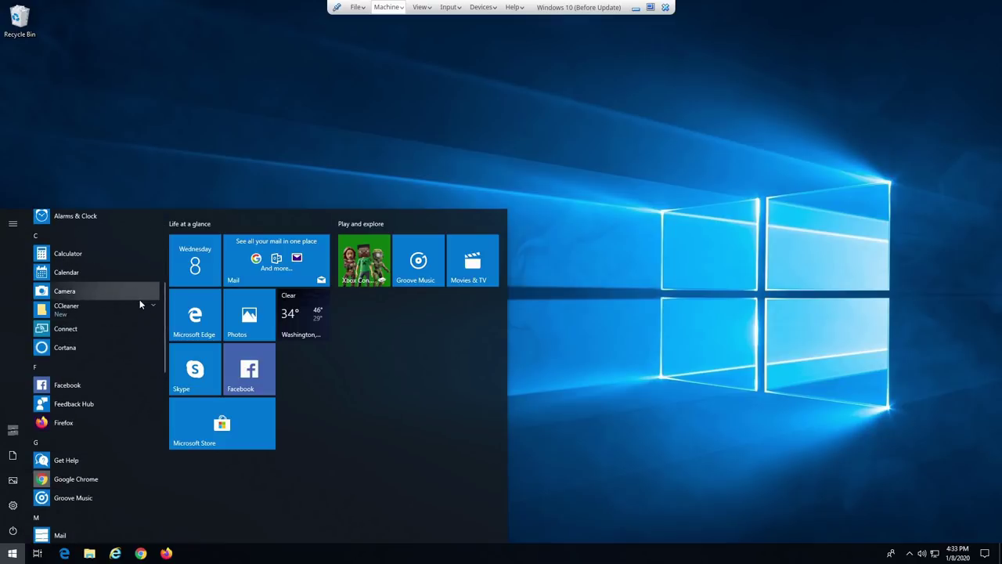
left_click(138, 304)
scroll(118, 368, "down", 20)
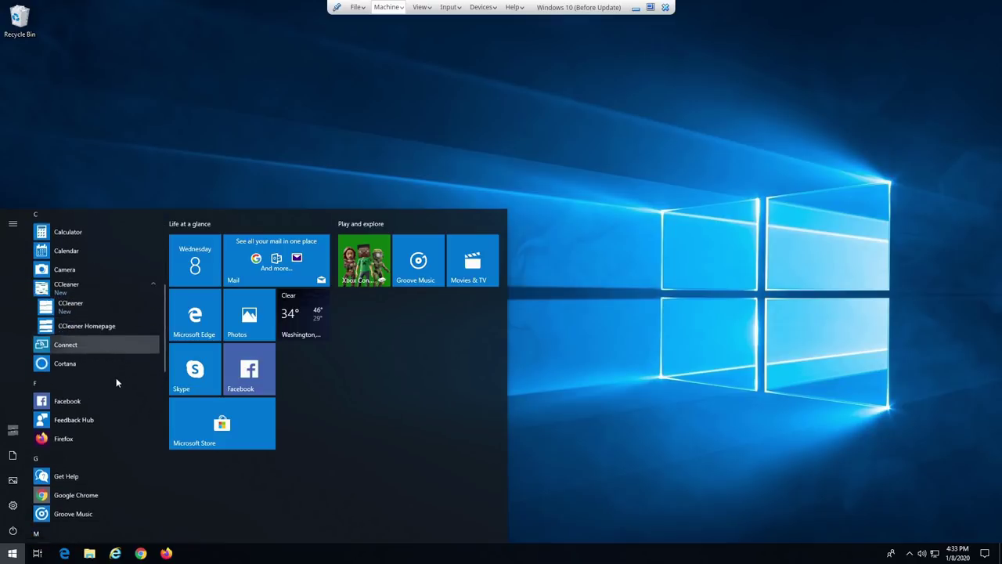
scroll(125, 392, "up", 20)
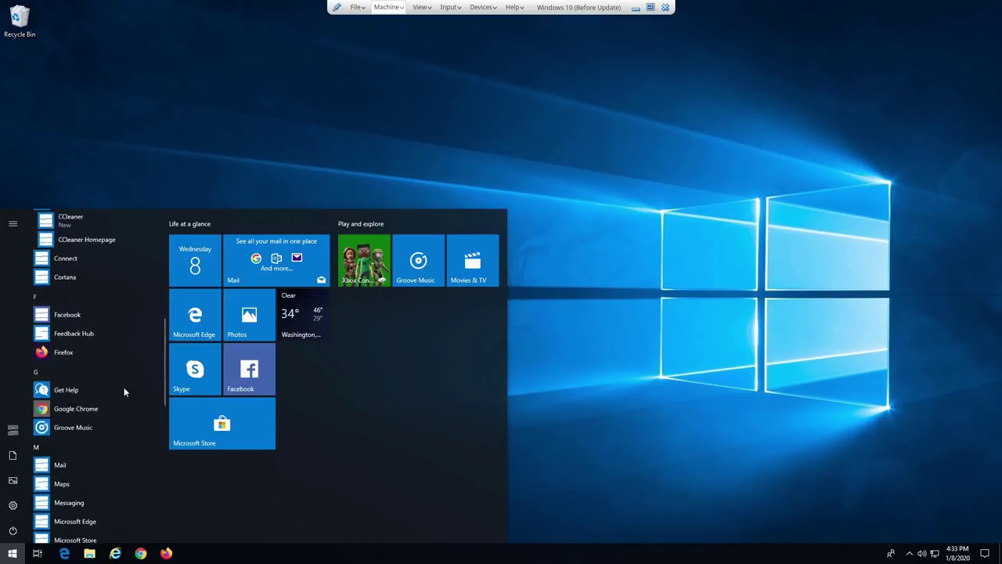
- View the options for CCleaner Homepage, collapse the CCleaner folder, and look through the rest of the Start menu's app list
right_click(114, 349)
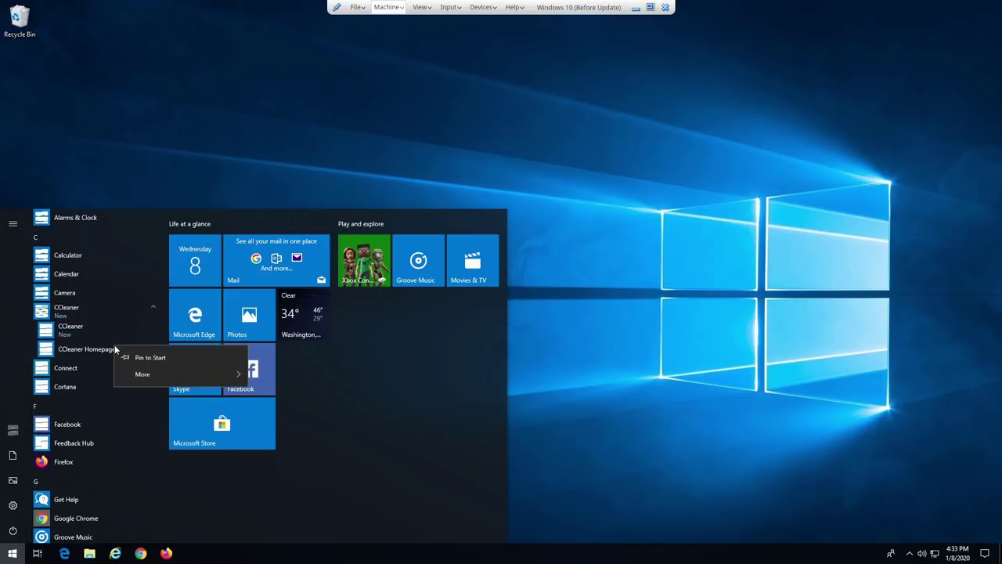
mouse_move(231, 375)
left_click(155, 307)
left_click(155, 310)
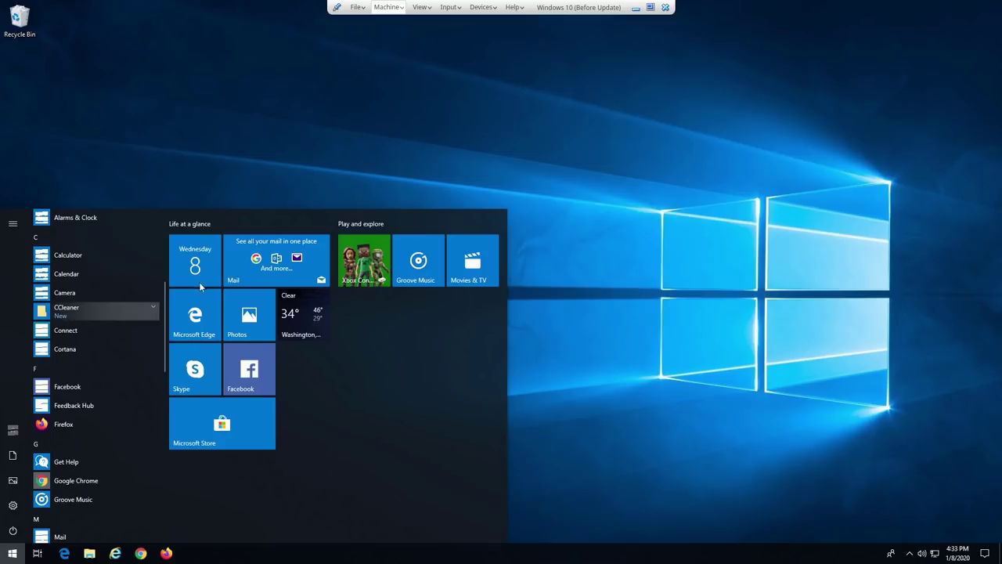
scroll(90, 392, "down", 10)
scroll(92, 420, "down", 2)
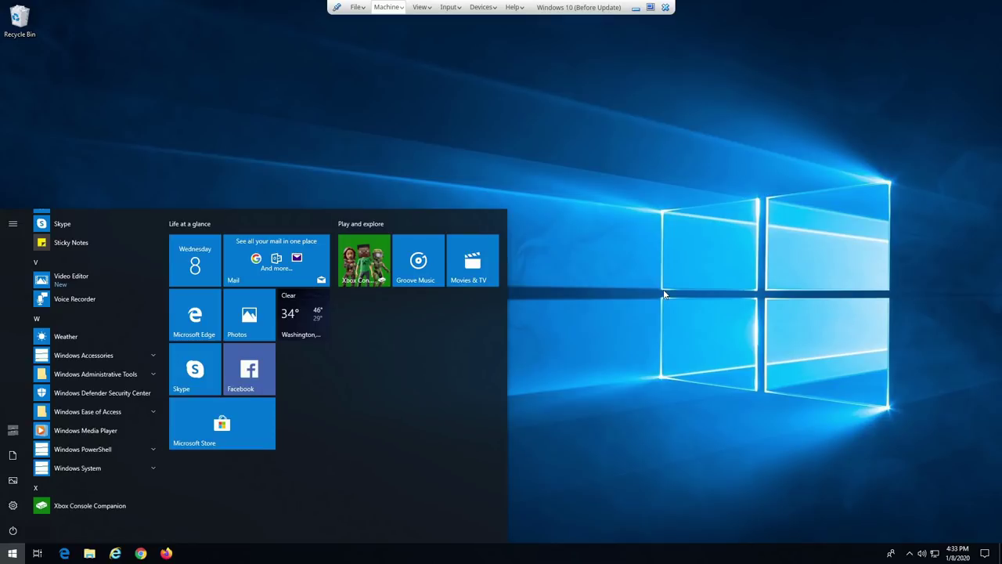
left_click(629, 317)
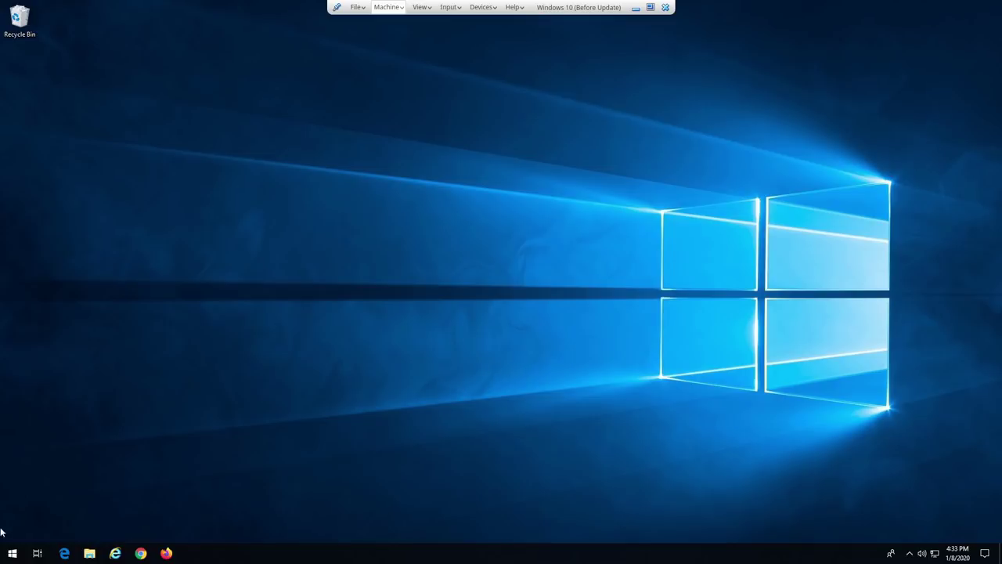
- Bring up the power options in the Windows 10 Start menu
left_click(12, 553)
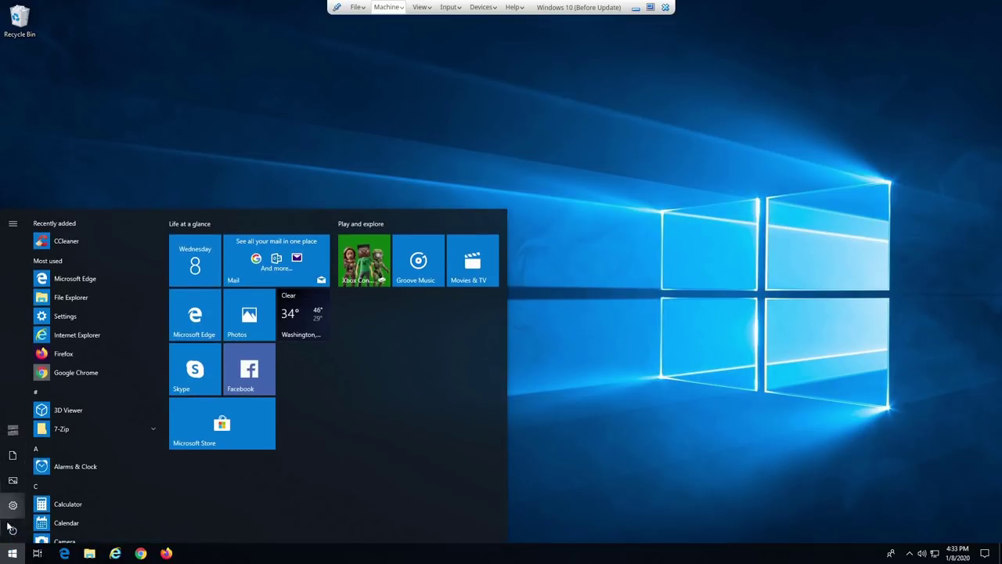
left_click(12, 530)
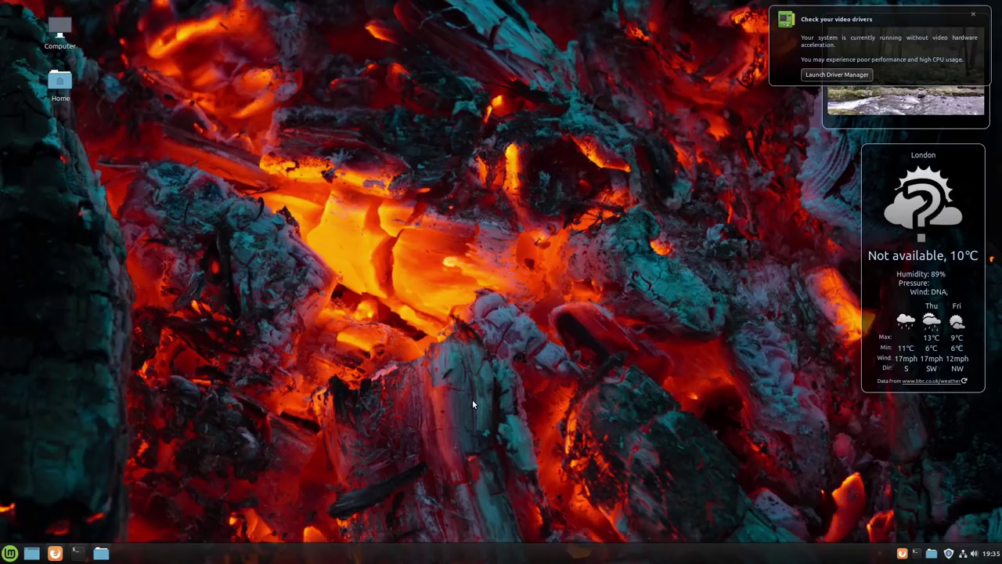
- On the Linux Mint desktop, dismiss the notification about checking the video drivers
left_click(973, 16)
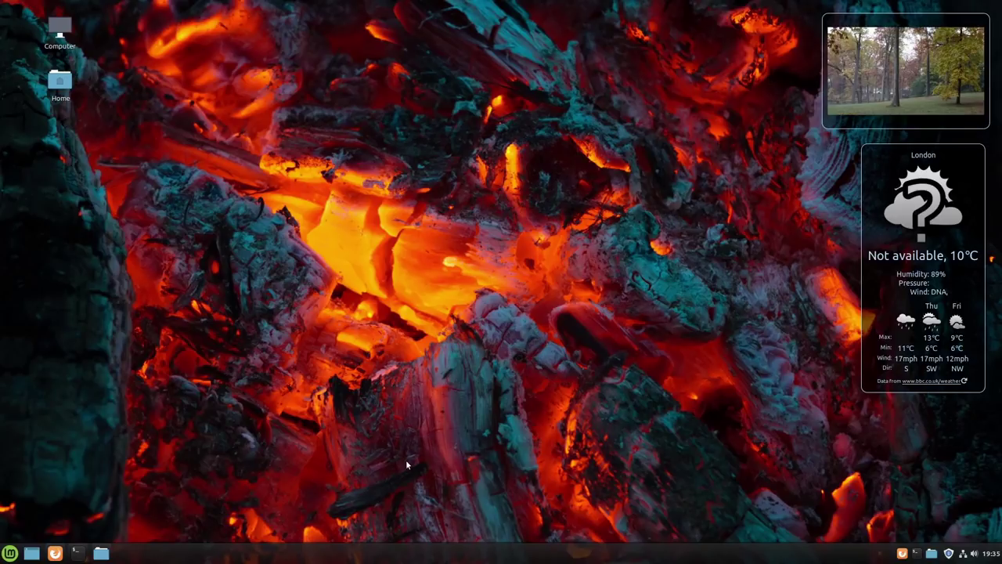
left_click(9, 553)
left_click(15, 552)
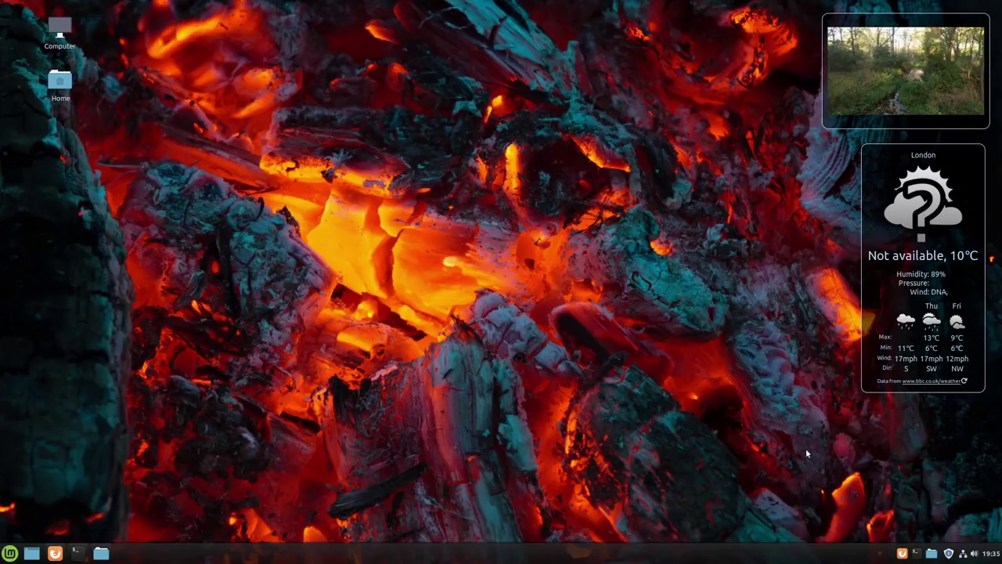
right_click(607, 345)
left_click(312, 445)
- Search the Mint menu for "sys", open System Monitor, examine its resource usage graphs, and close it
left_click(12, 554)
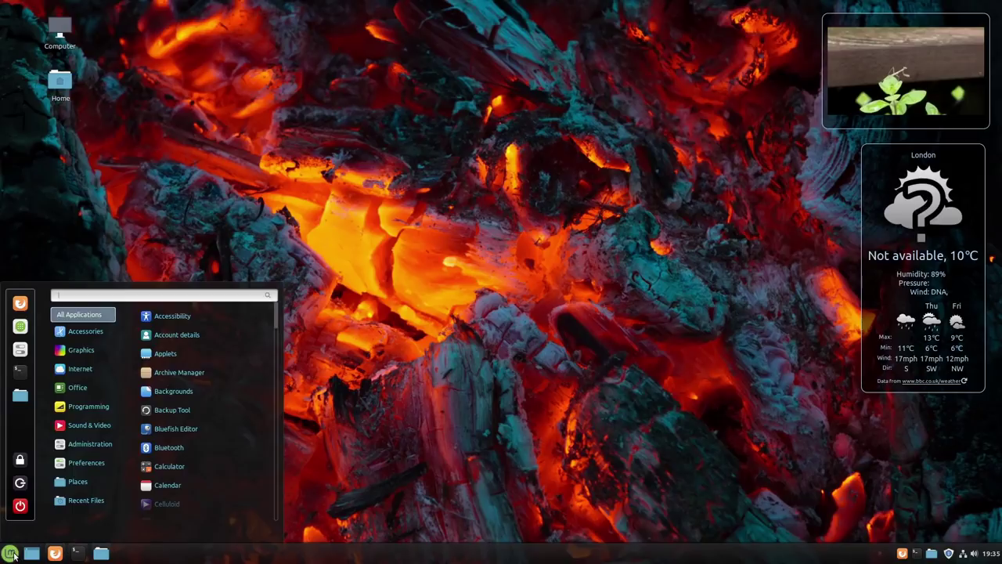
type("sys")
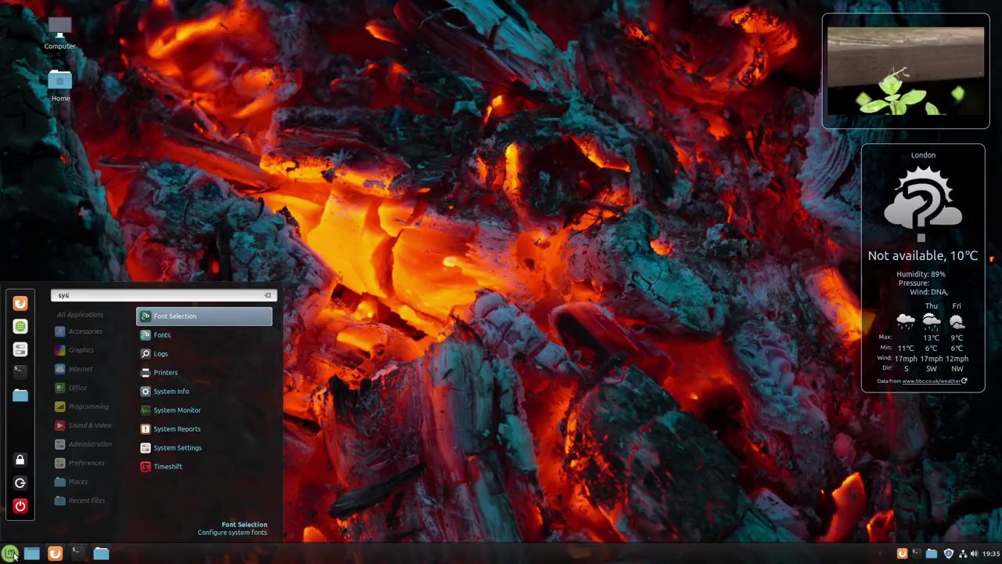
left_click(170, 410)
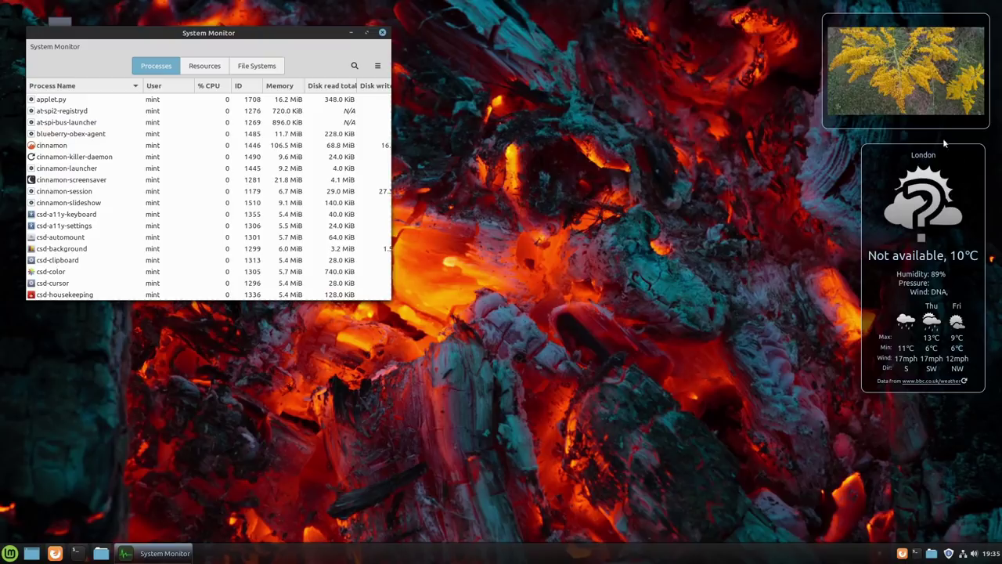
left_click_drag(265, 31, 492, 118)
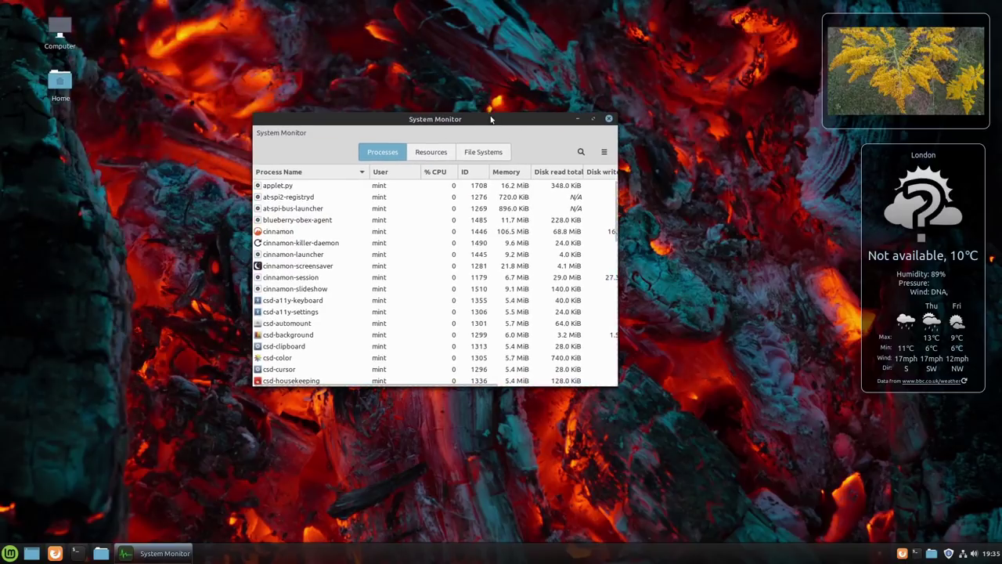
left_click(441, 154)
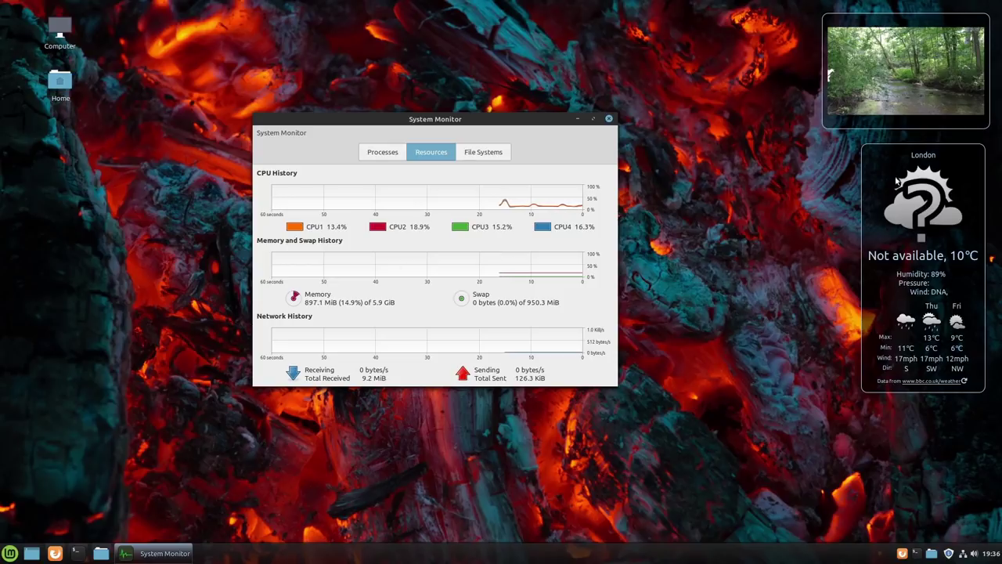
left_click(609, 120)
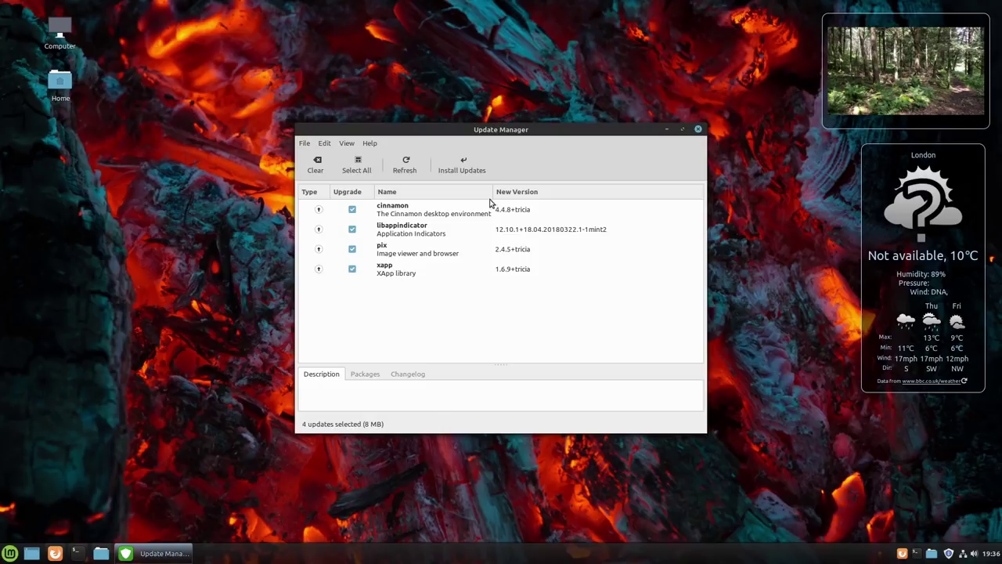
- Open the Linux kernels list from Update Manager, compare the 5.3 and 5.0 series, and close both windows
left_click(347, 143)
left_click(369, 198)
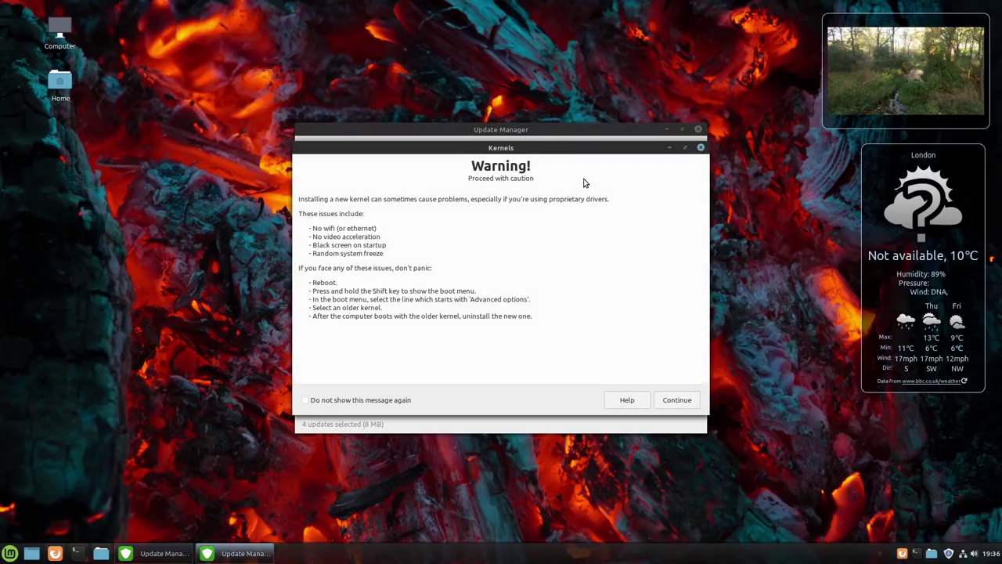
left_click(678, 401)
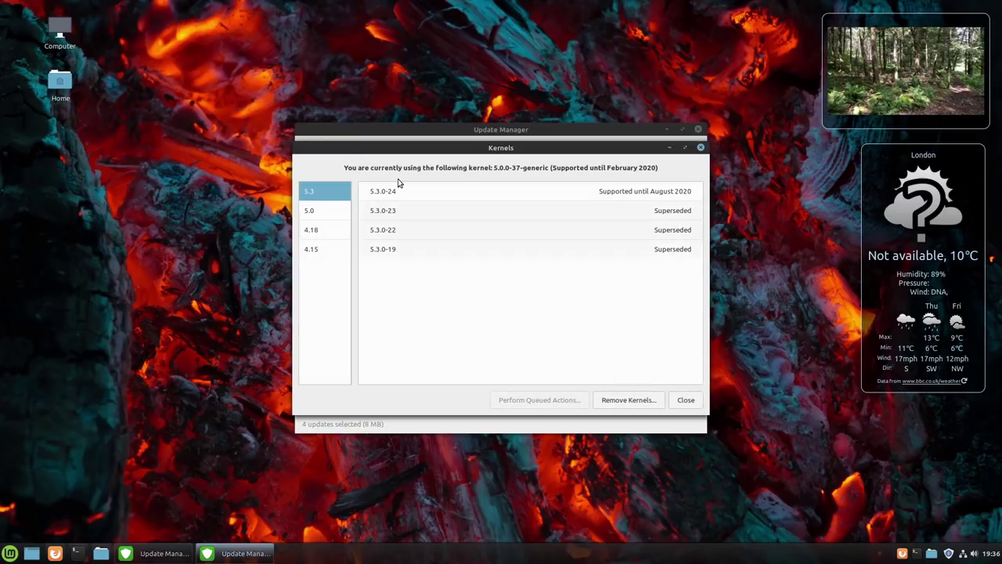
left_click(307, 211)
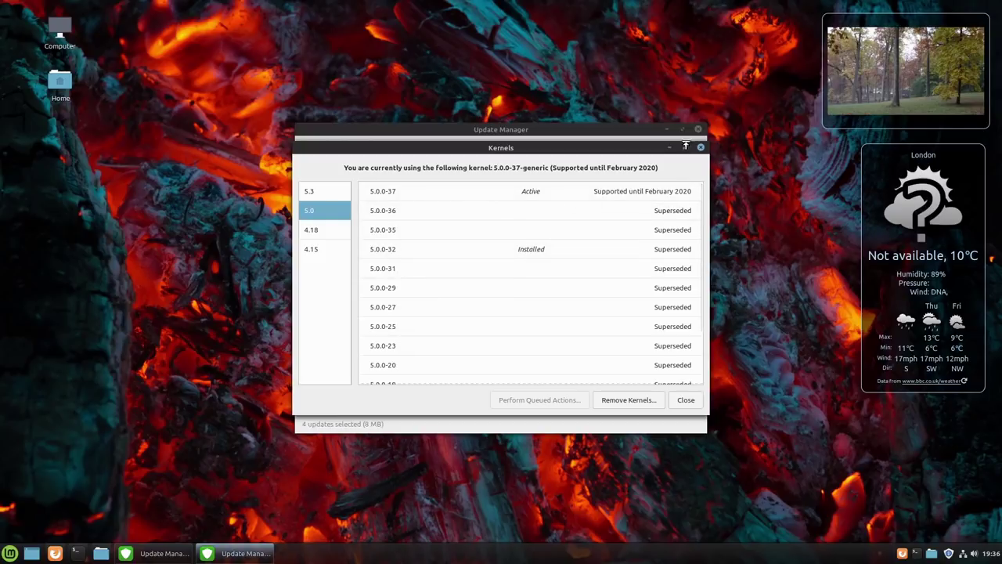
left_click(308, 192)
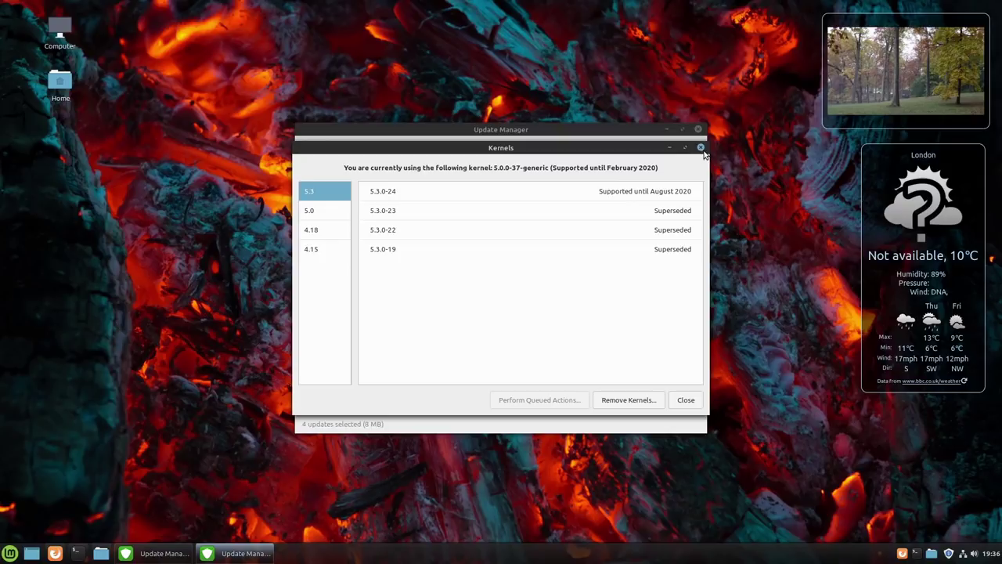
left_click(701, 148)
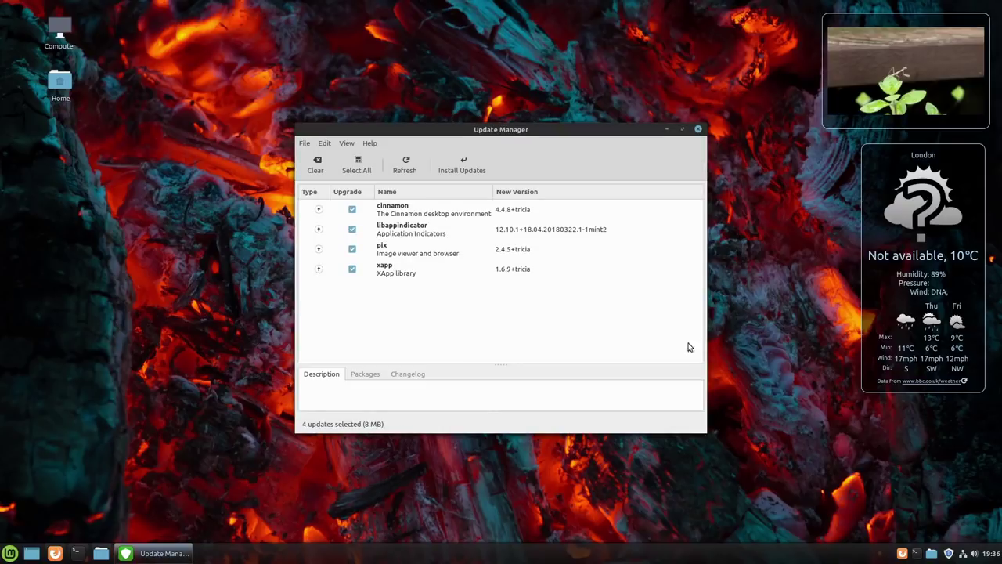
left_click(698, 131)
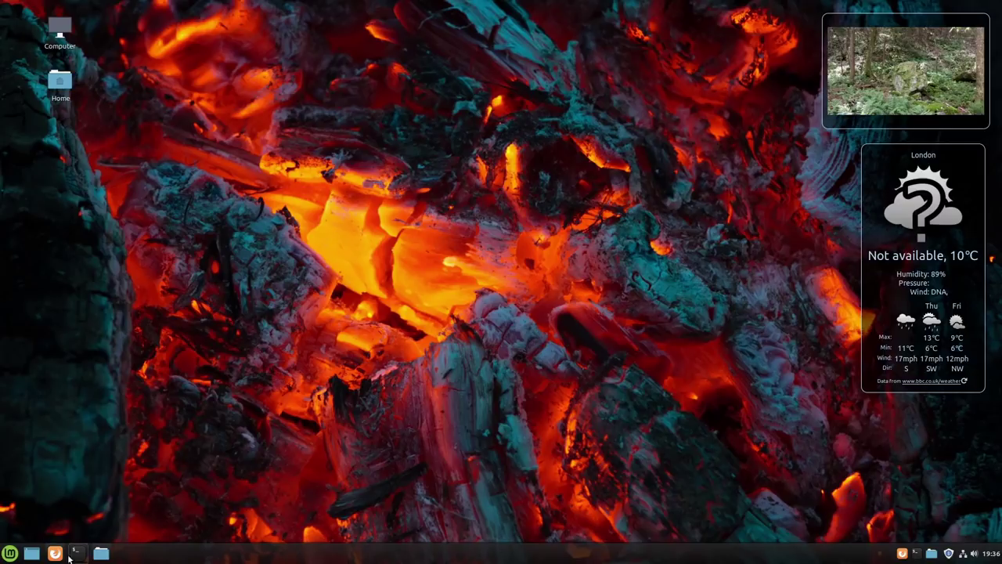
- Open the Mint menu and examine how applications are grouped into categories such as Graphics, Programming and Office
left_click(10, 552)
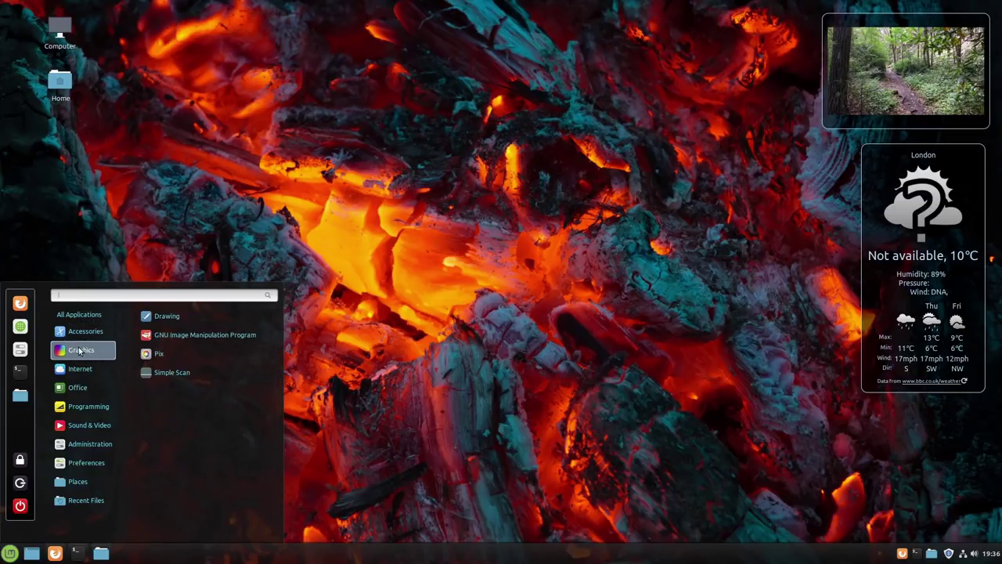
mouse_move(84, 392)
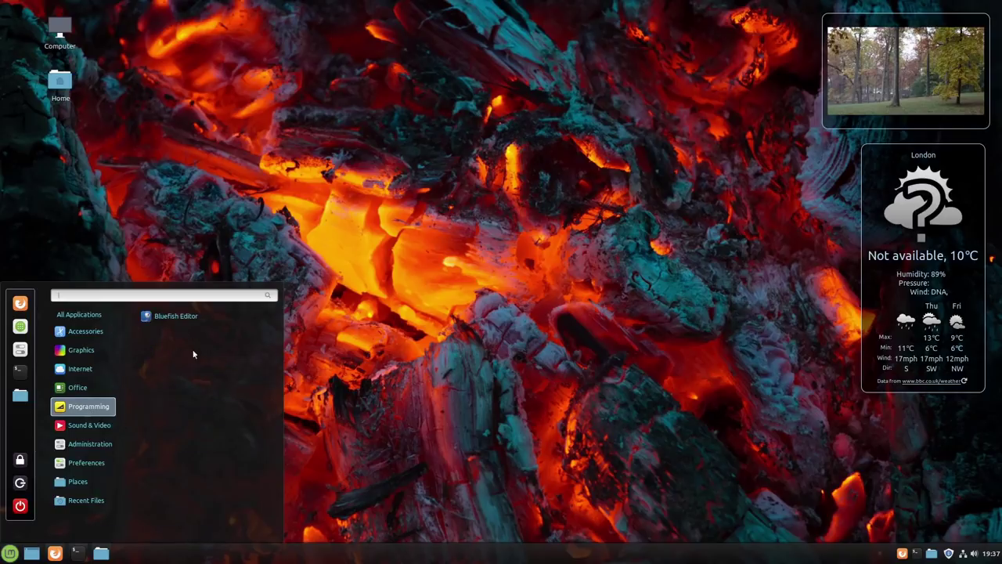
mouse_move(86, 463)
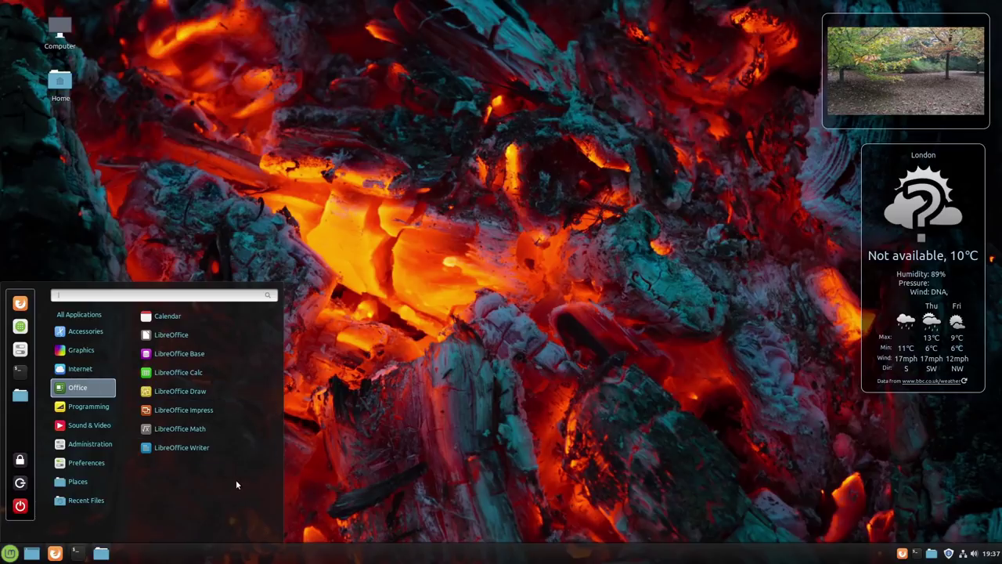
- Open the configuration of the Mint menu applet and launch its menu editor from the menu settings
right_click(9, 556)
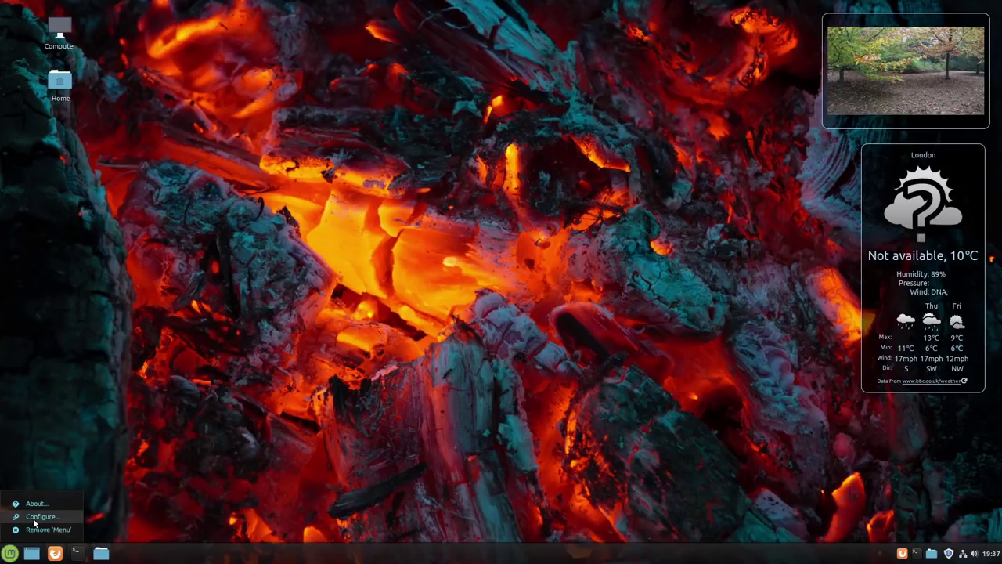
left_click(86, 371)
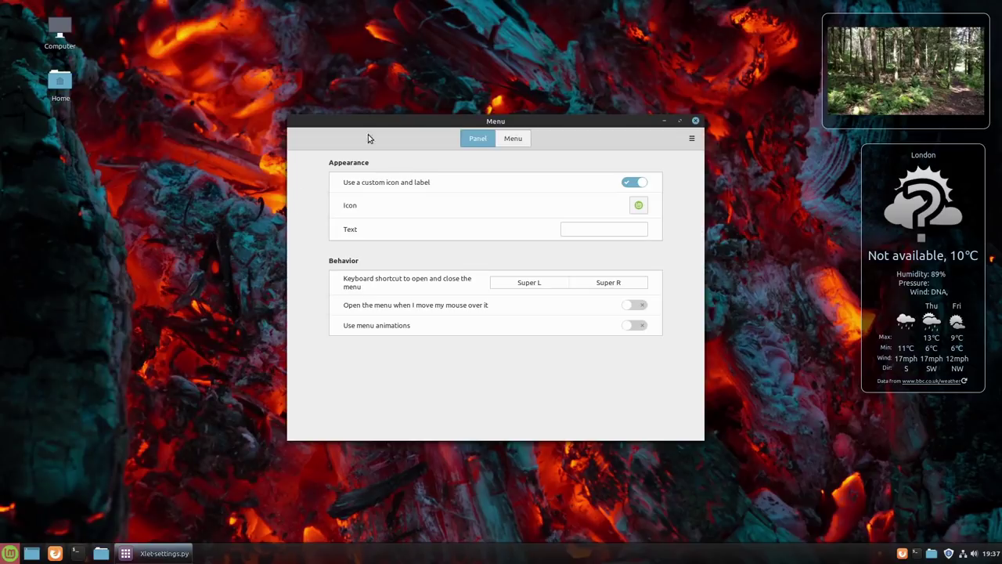
left_click(514, 139)
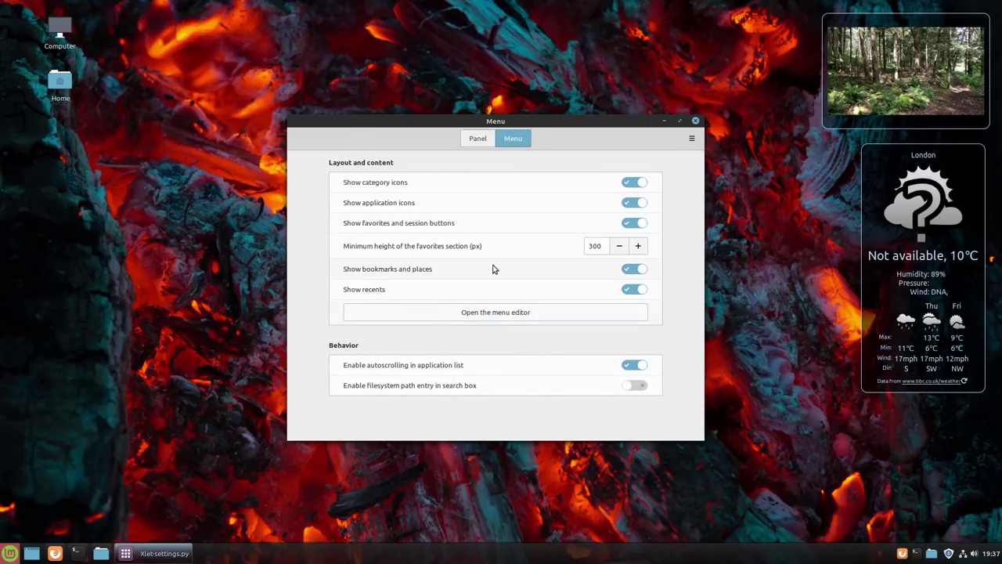
left_click(497, 312)
- Browse the categories in the menu editor and copy Bluefish Editor from Programming into Office
left_click(391, 200)
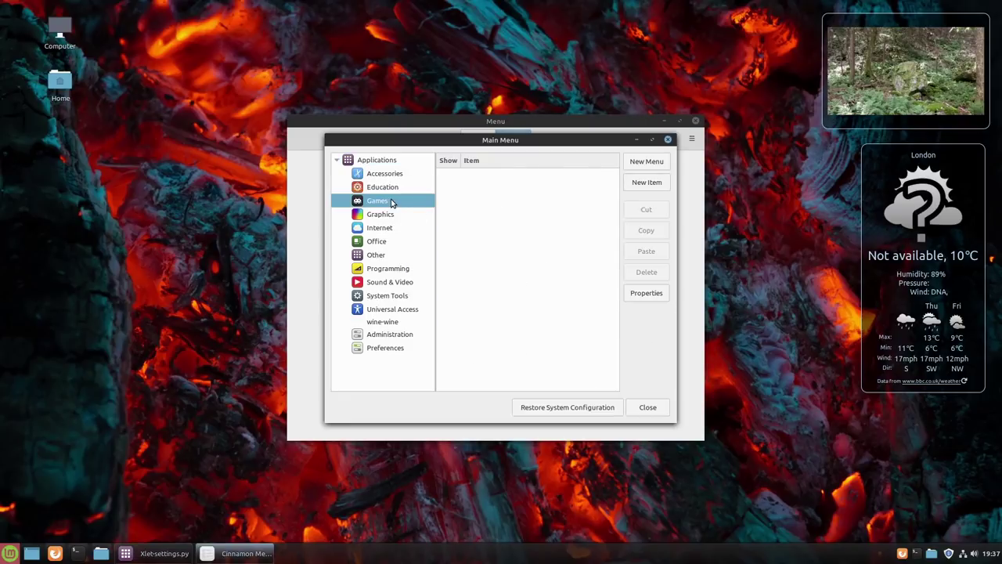
left_click(382, 216)
left_click(390, 232)
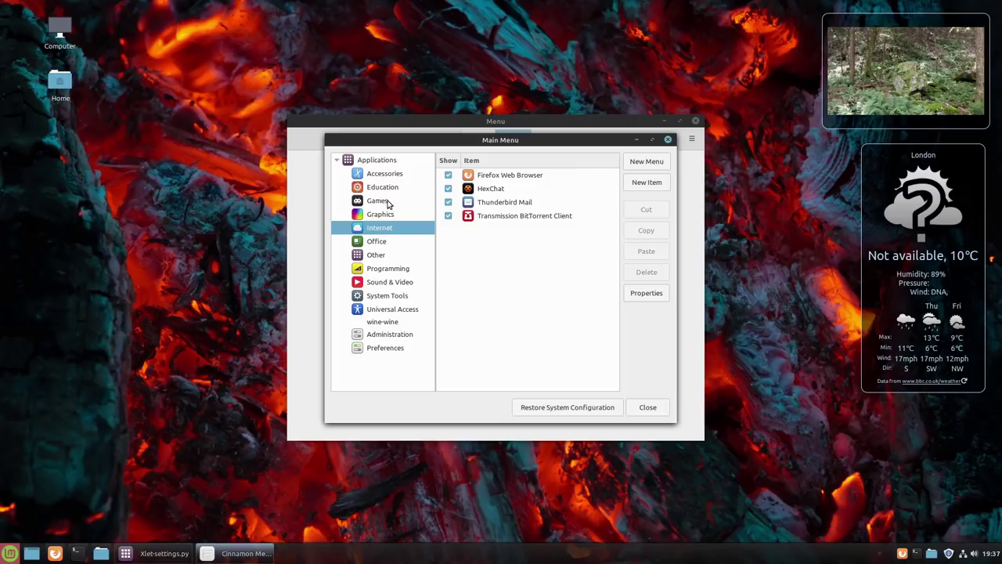
left_click(381, 242)
left_click(382, 269)
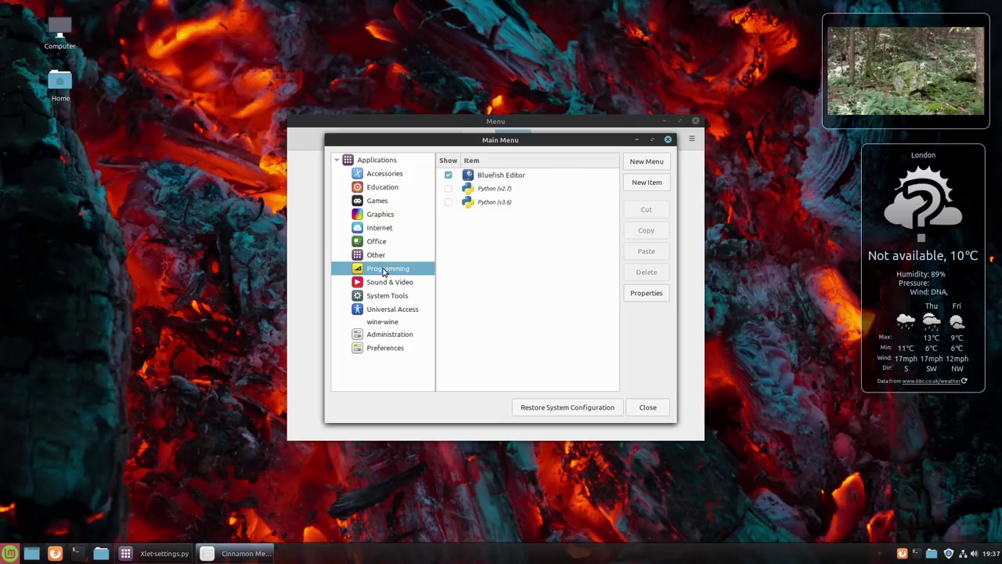
left_click(498, 175)
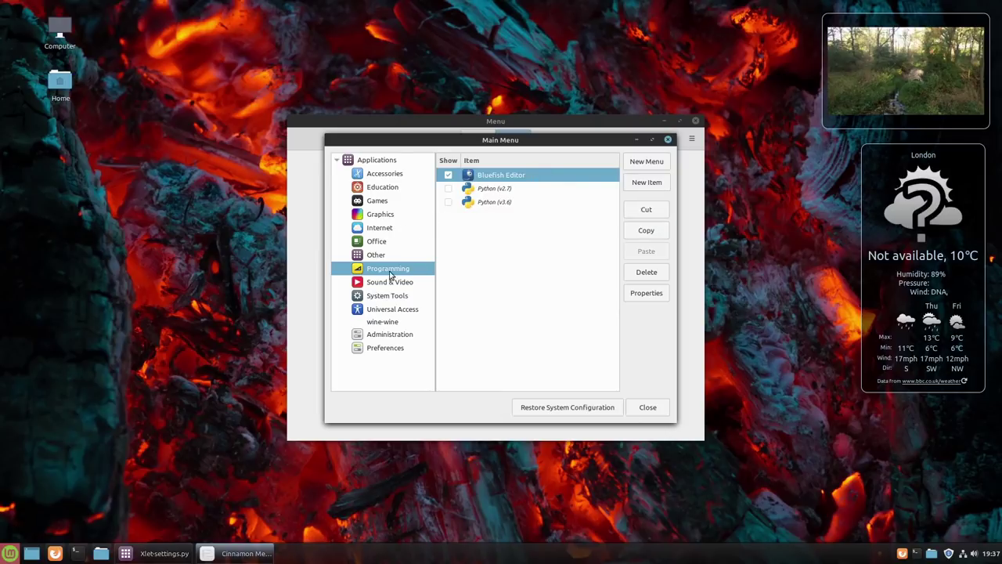
left_click(382, 242)
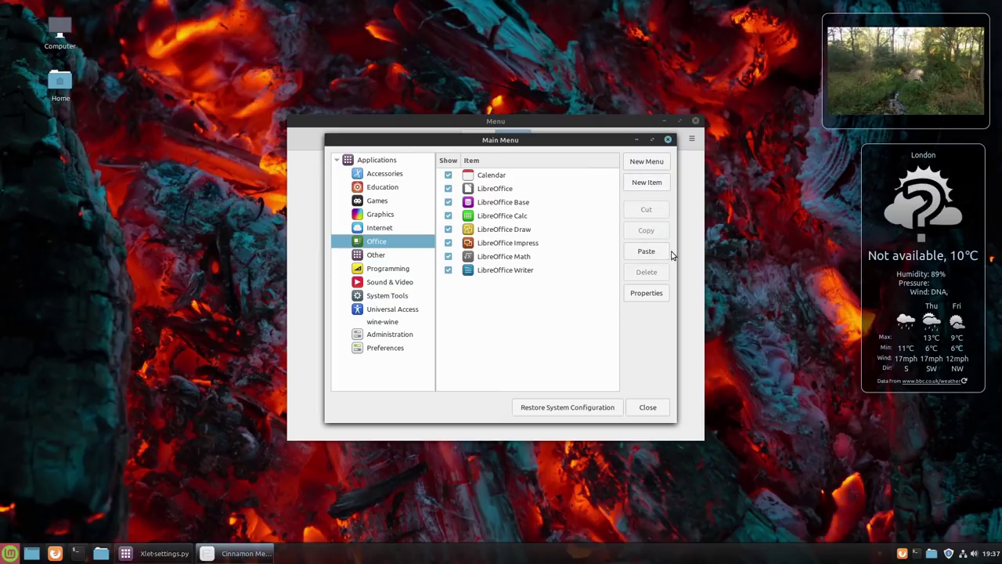
left_click(647, 252)
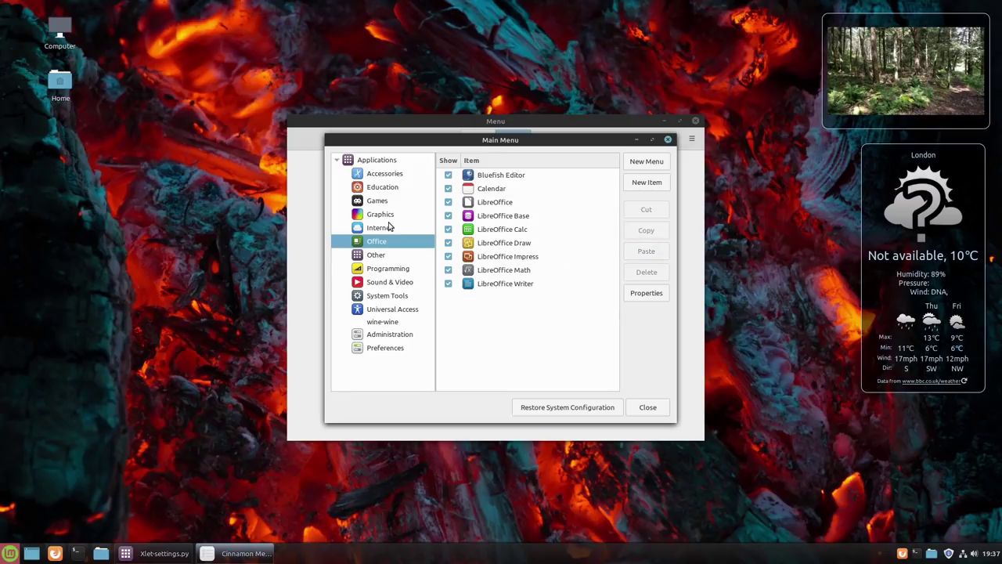
- Hide both Bluefish Editor entries in the Programming category and close the menu editor
left_click(379, 269)
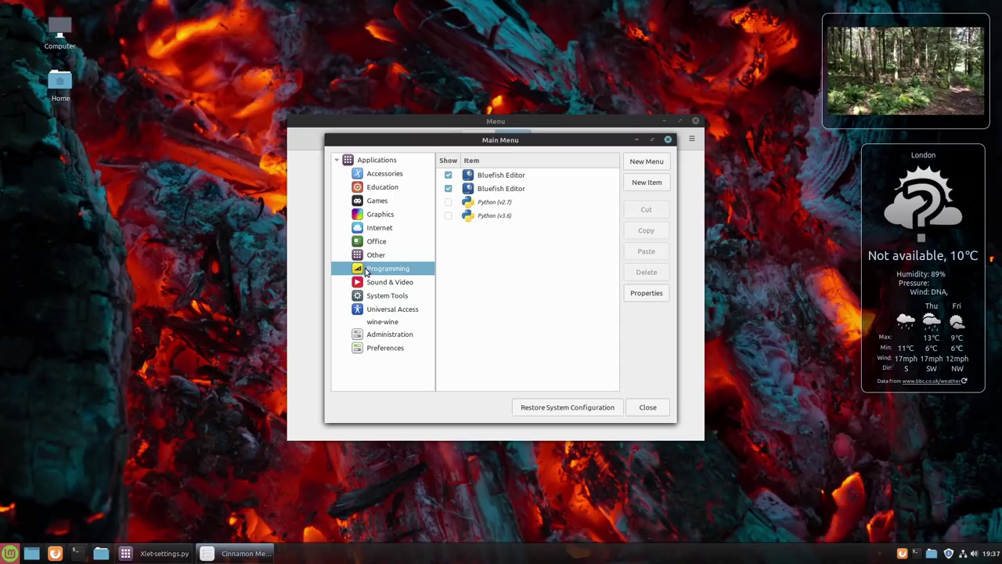
left_click(448, 176)
left_click(448, 188)
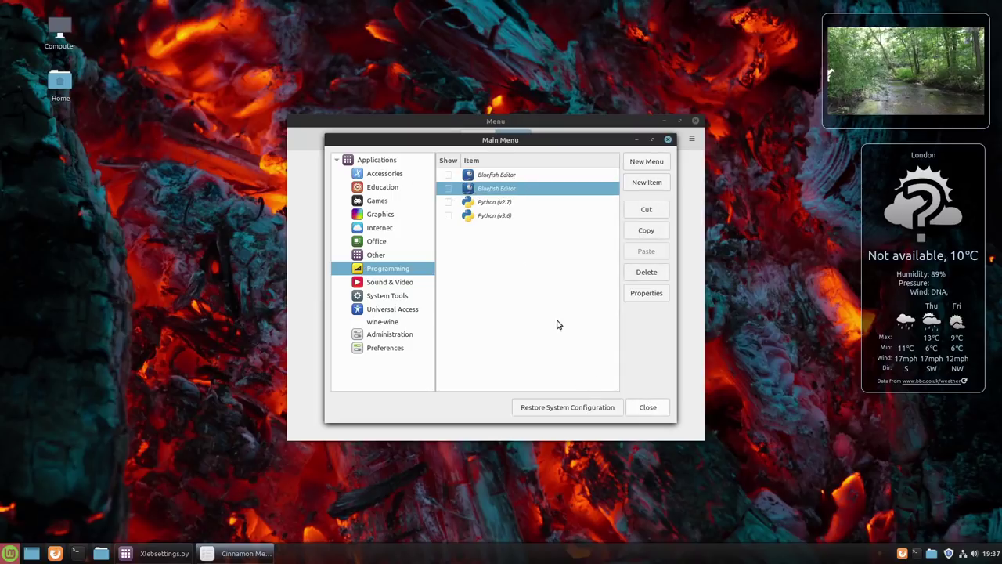
left_click(646, 407)
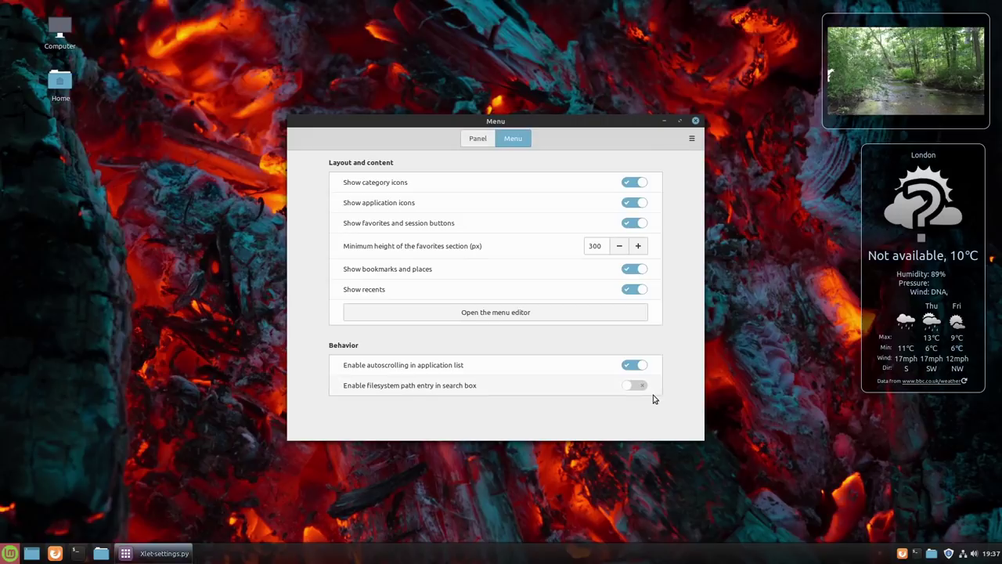
- Close the menu applet's settings, reopen the Mint menu and examine its categories, including Bluefish Editor under Office
left_click(693, 125)
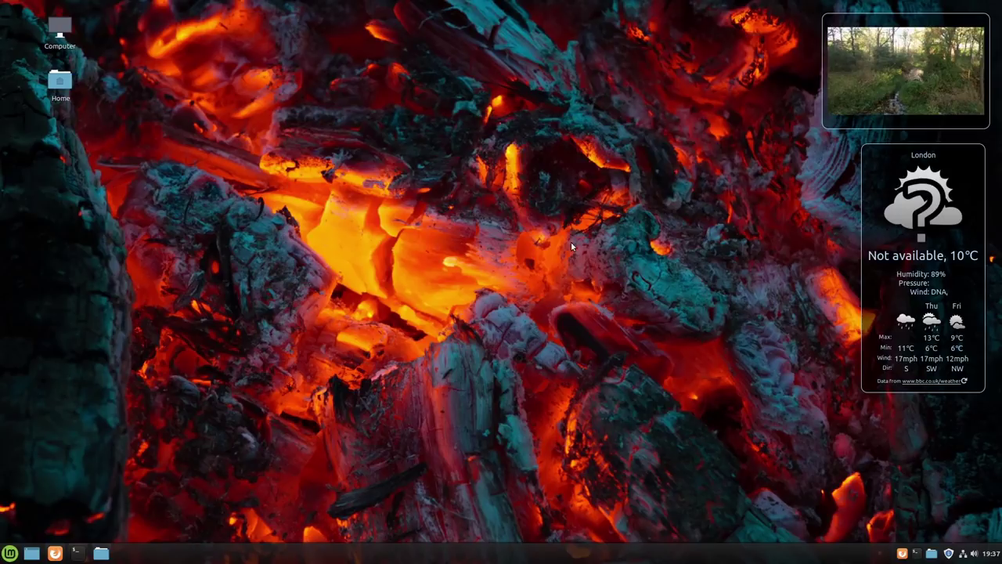
left_click(11, 553)
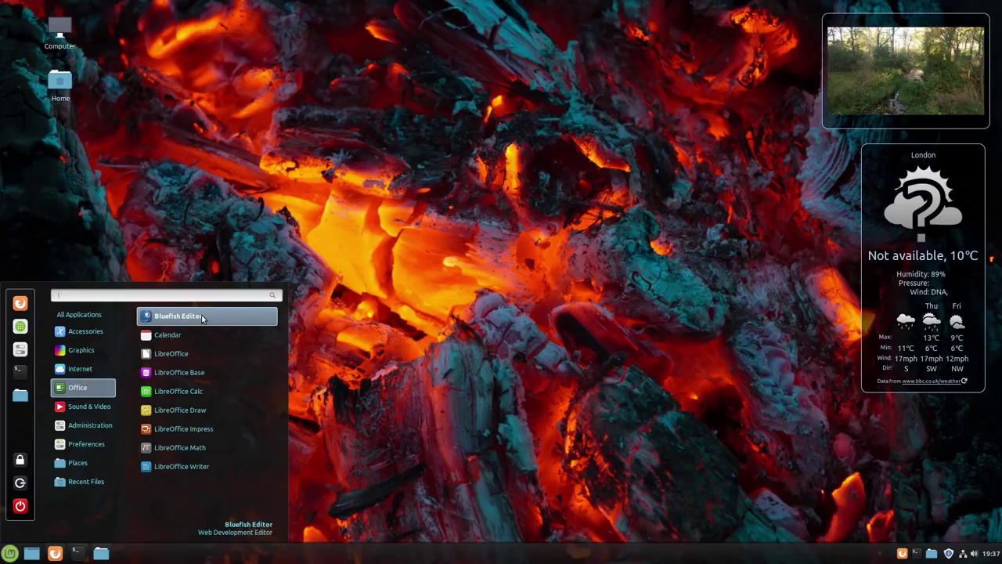
mouse_move(78, 445)
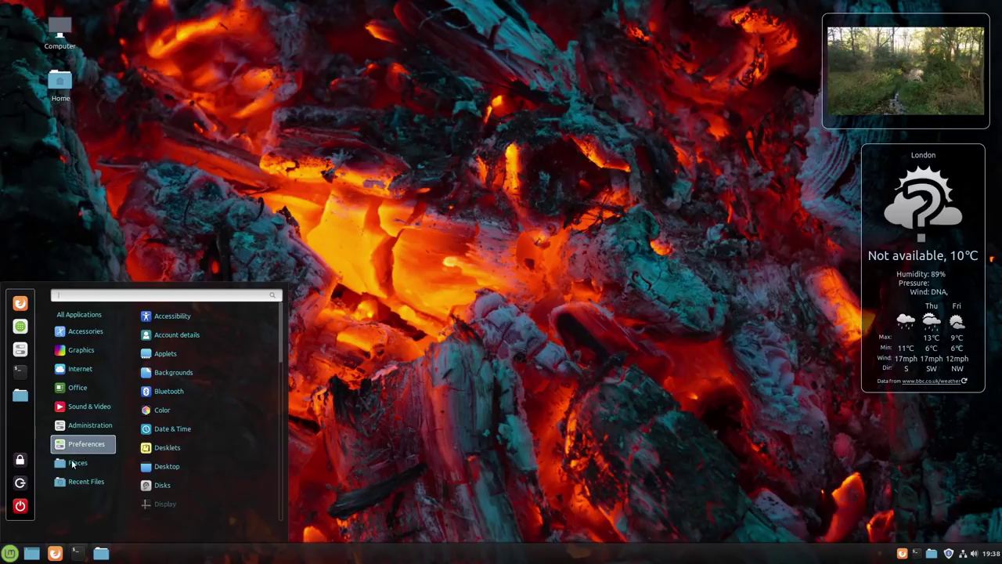
mouse_move(72, 354)
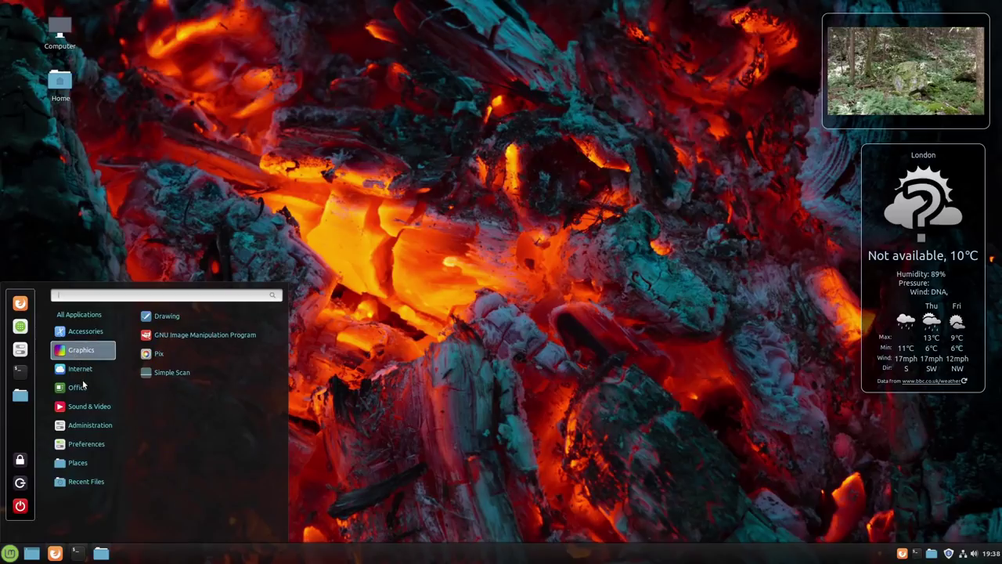
mouse_move(78, 393)
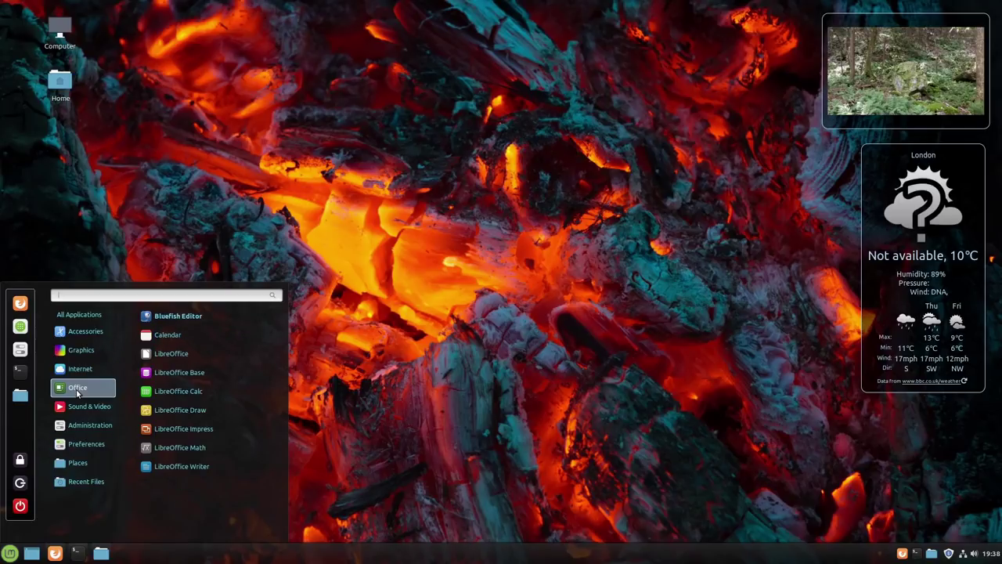
- Configure the Mint menu applet to use the linuxmint-logo-badge icon from the Linux Mint icon set, and close its settings
right_click(15, 556)
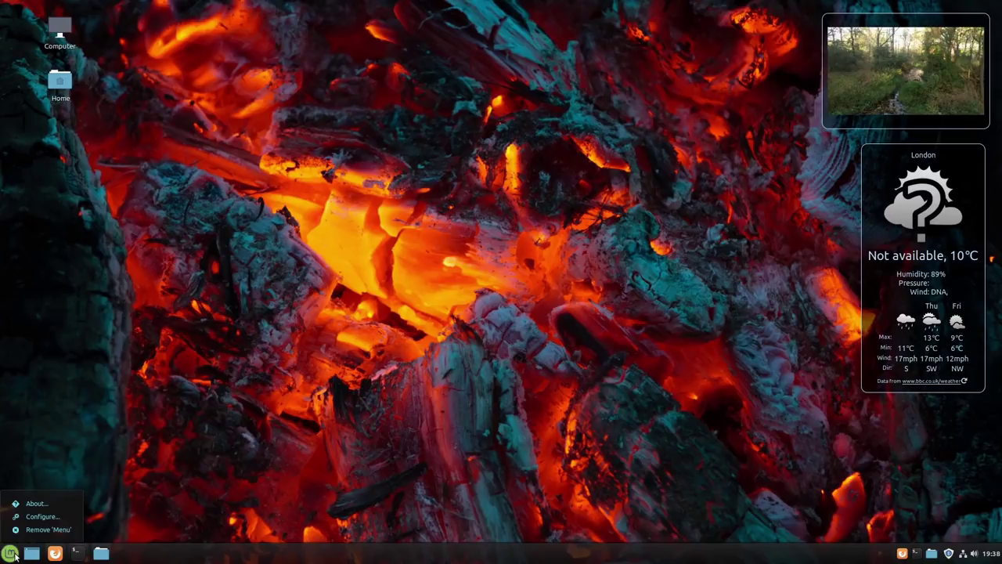
left_click(730, 79)
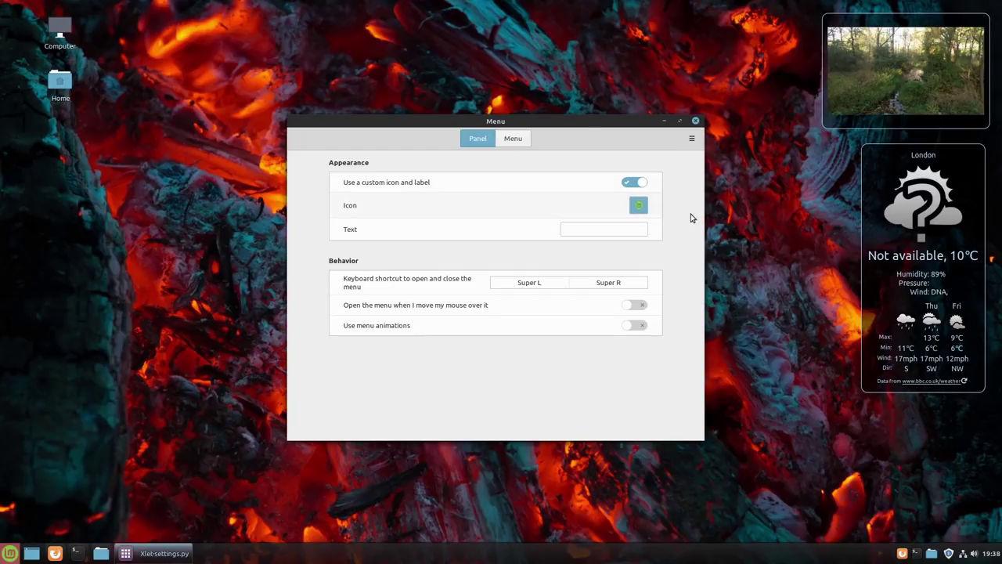
left_click(639, 205)
left_click(590, 262)
left_click(569, 320)
left_click(533, 348)
left_click(455, 255)
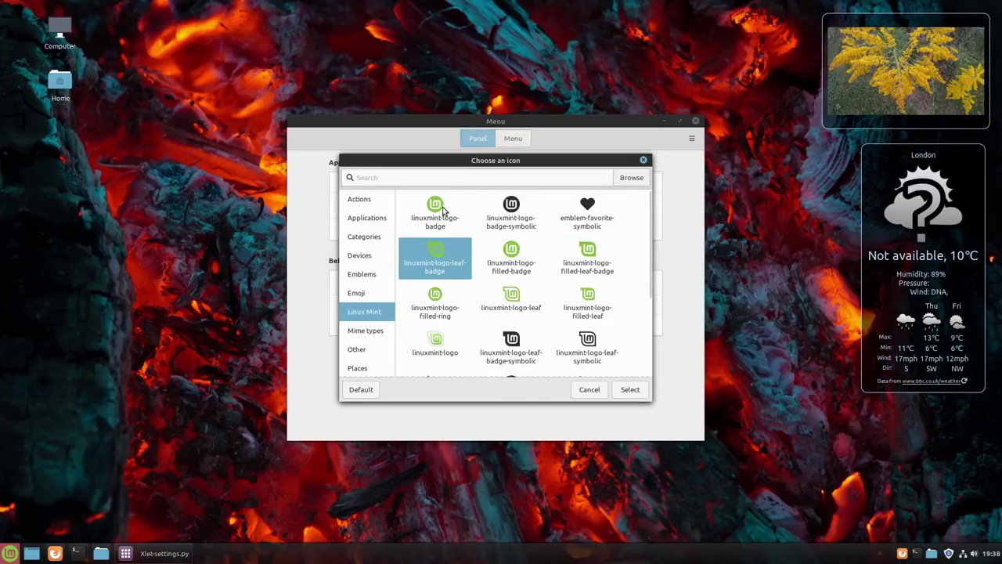
left_click(446, 213)
left_click(630, 390)
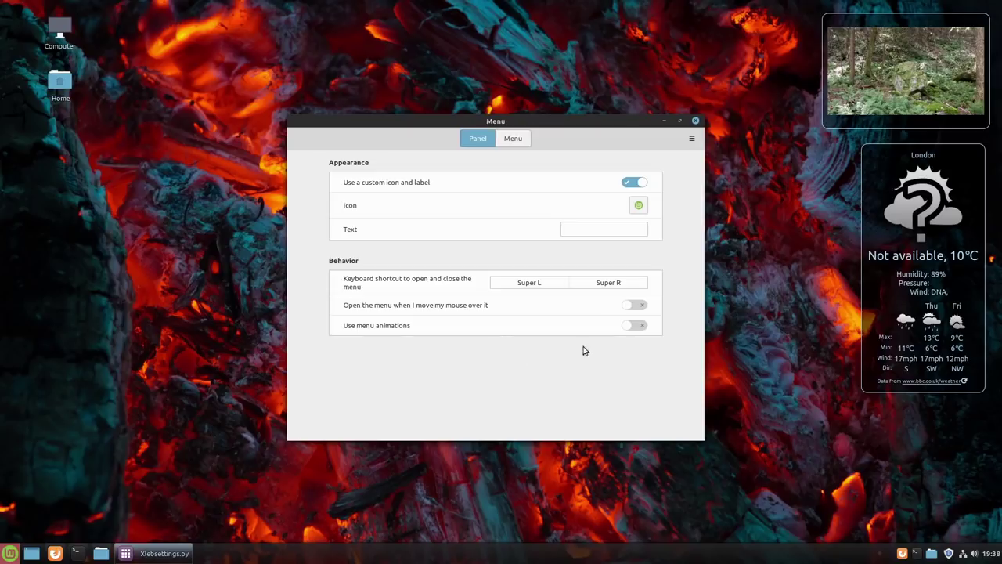
left_click(696, 120)
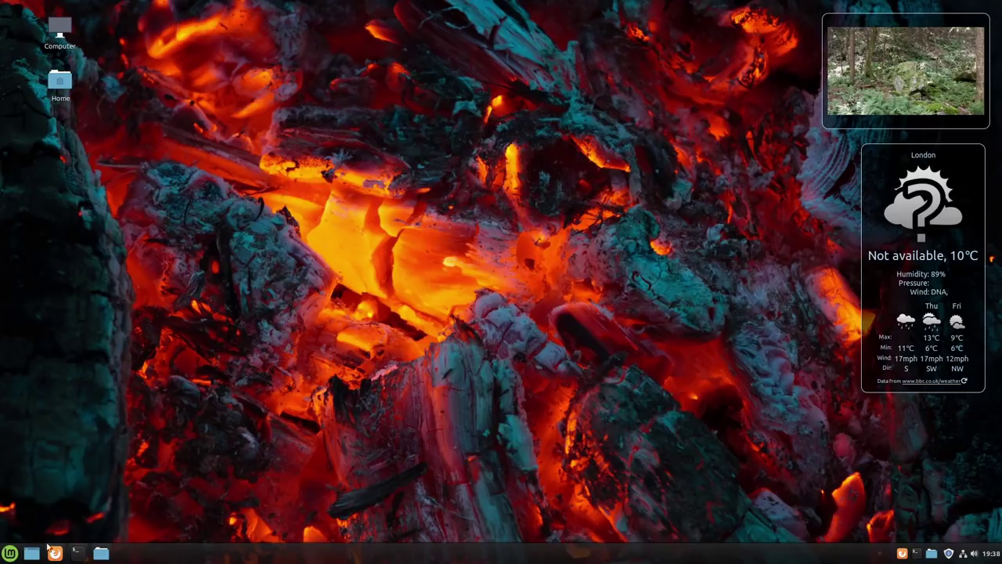
- Find Software Manager by searching the Mint menu for "sof", open it and search its catalogue for "gimp"
left_click(10, 554)
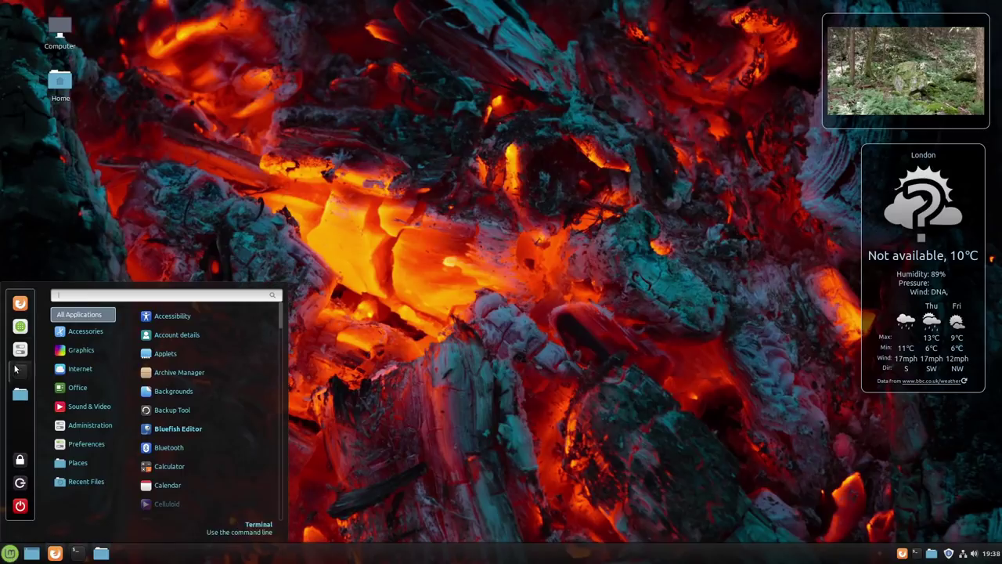
left_click(496, 195)
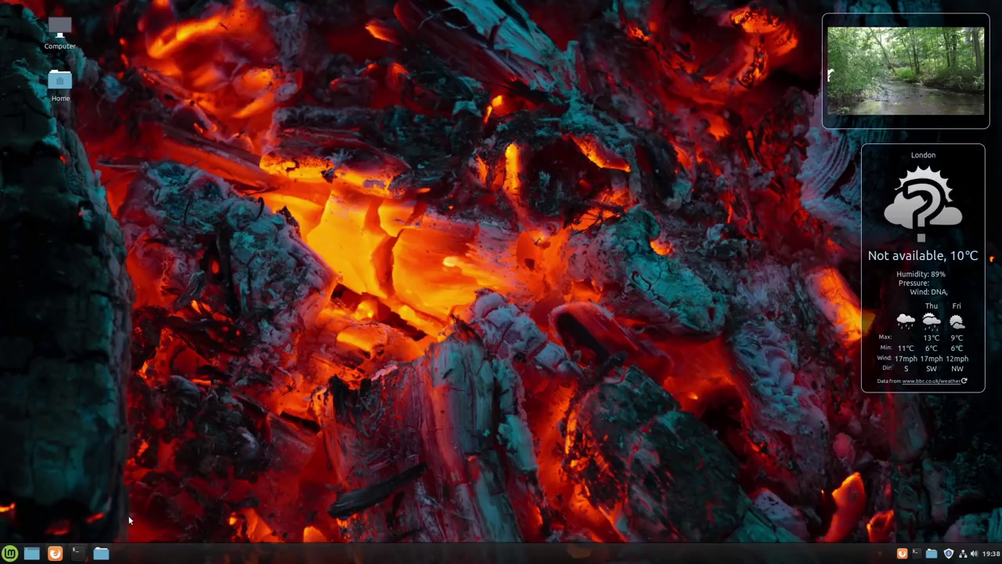
left_click(15, 555)
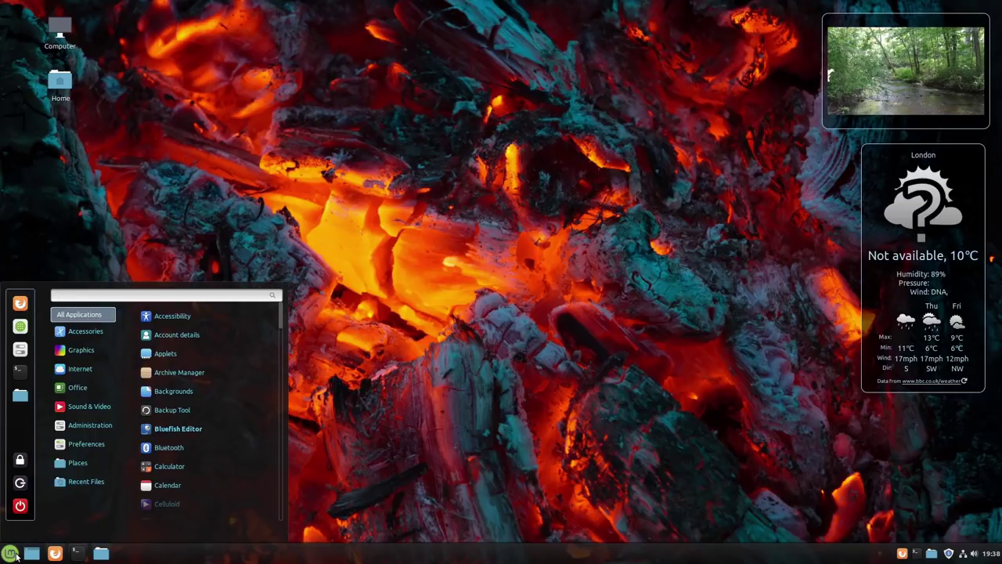
type("sof")
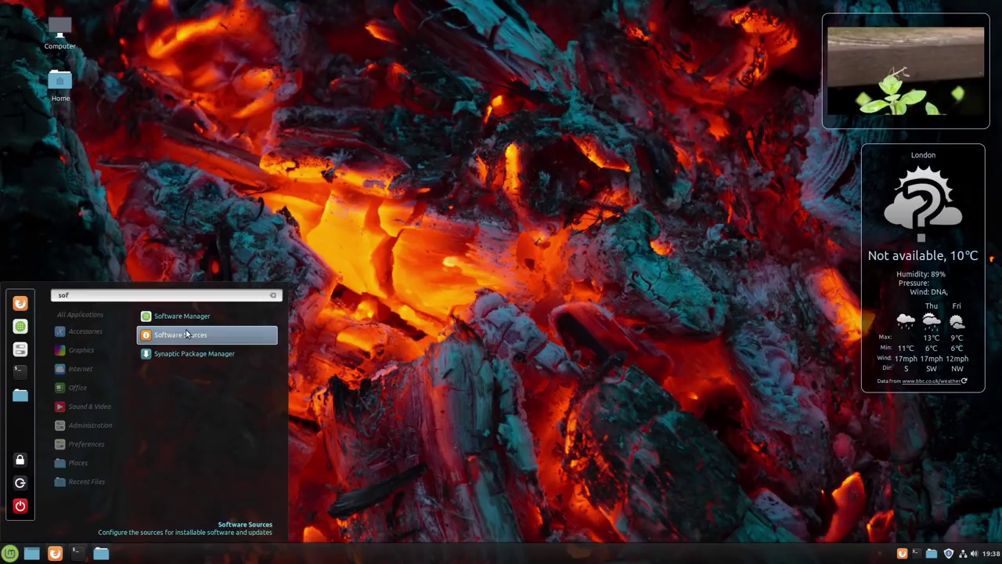
left_click(615, 248)
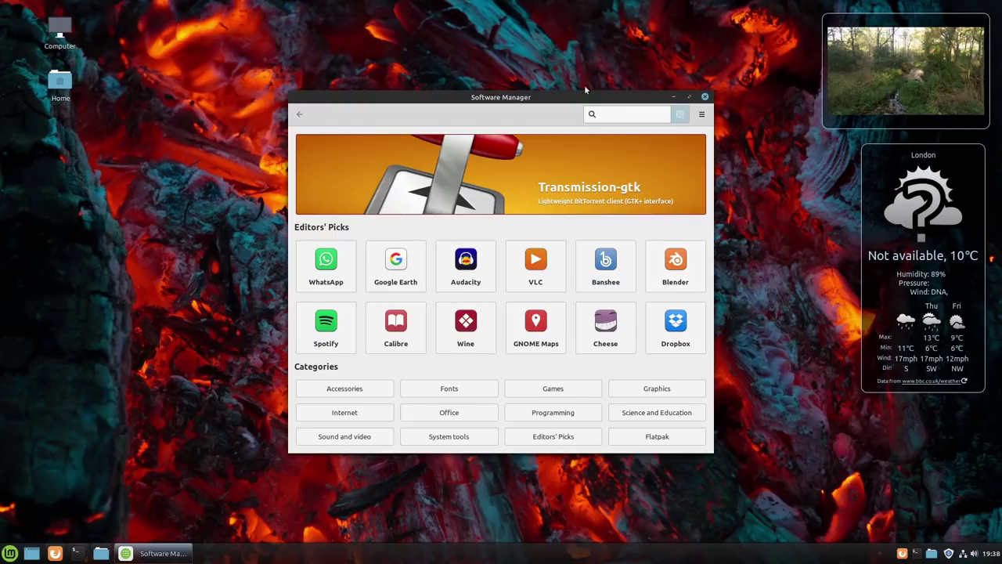
left_click_drag(546, 95, 475, 71)
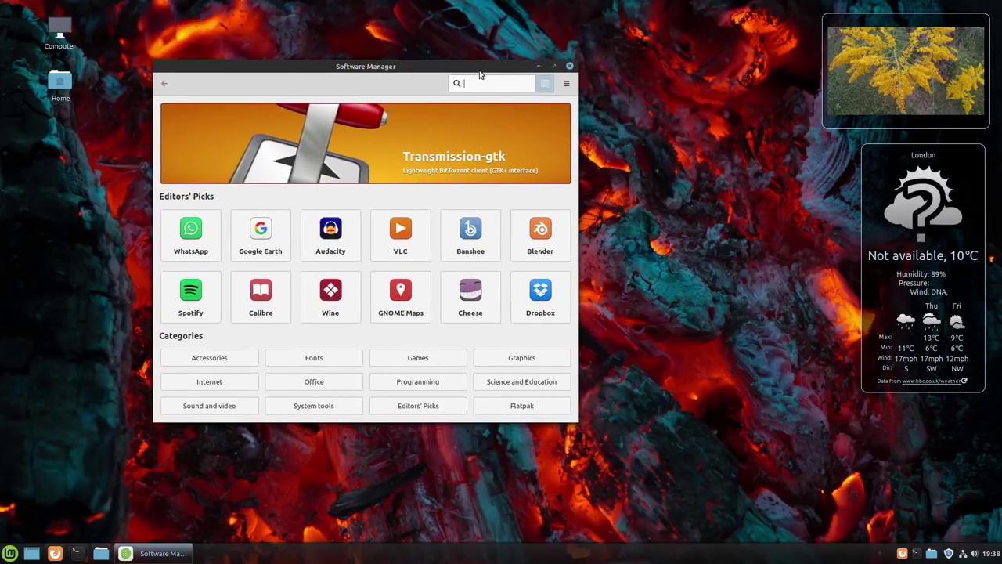
type("gimp")
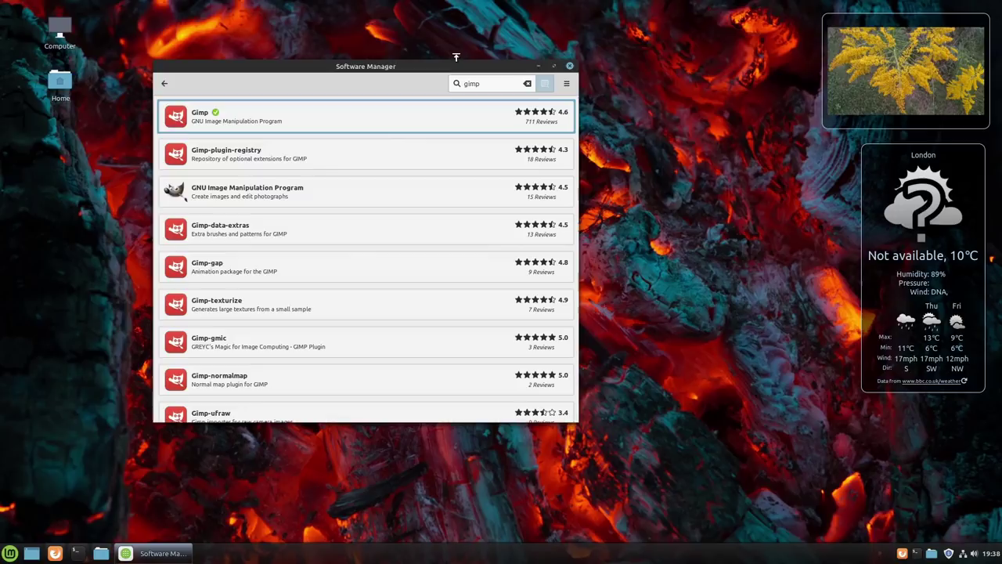
- Launch GIMP by searching the Mint menu for "gimp", and close both GIMP and Software Manager
left_click(10, 553)
type("gimp")
key("Return")
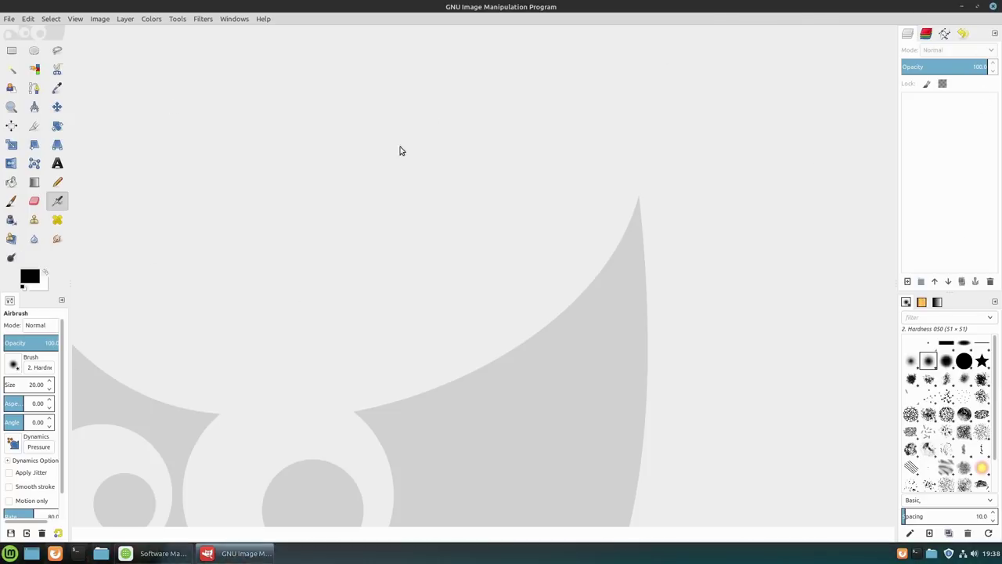
left_click(992, 8)
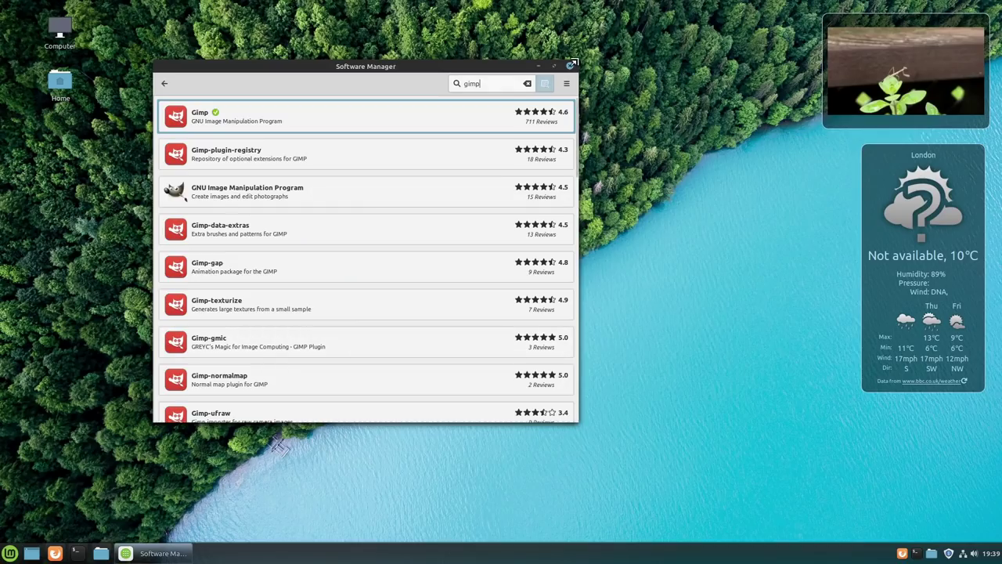
left_click(572, 62)
- Reopen Software Manager from the Mint menu and search its catalogue for "ink"
key("super")
type("inp")
key("BackSpace")
key("BackSpace")
key("BackSpace")
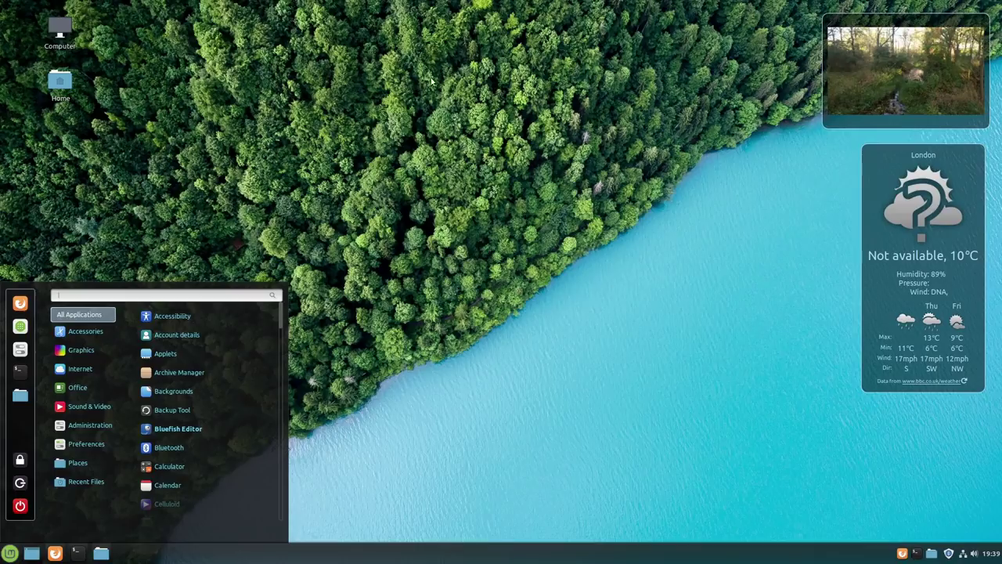
left_click(20, 329)
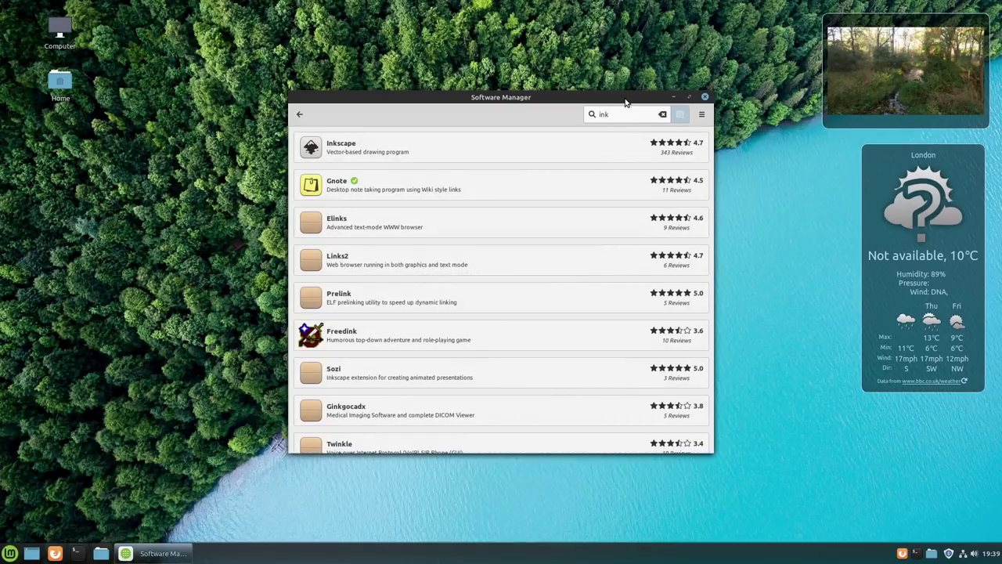
- Examine Inkscape's description, screenshot and user reviews on its Software Manager page, and return to the search results
left_click(421, 146)
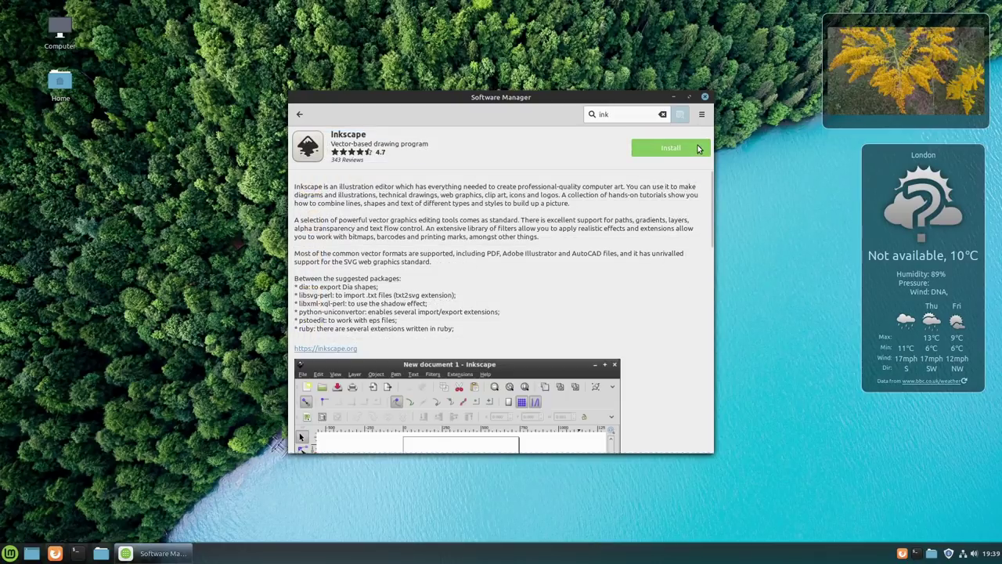
scroll(673, 290, "down", 2)
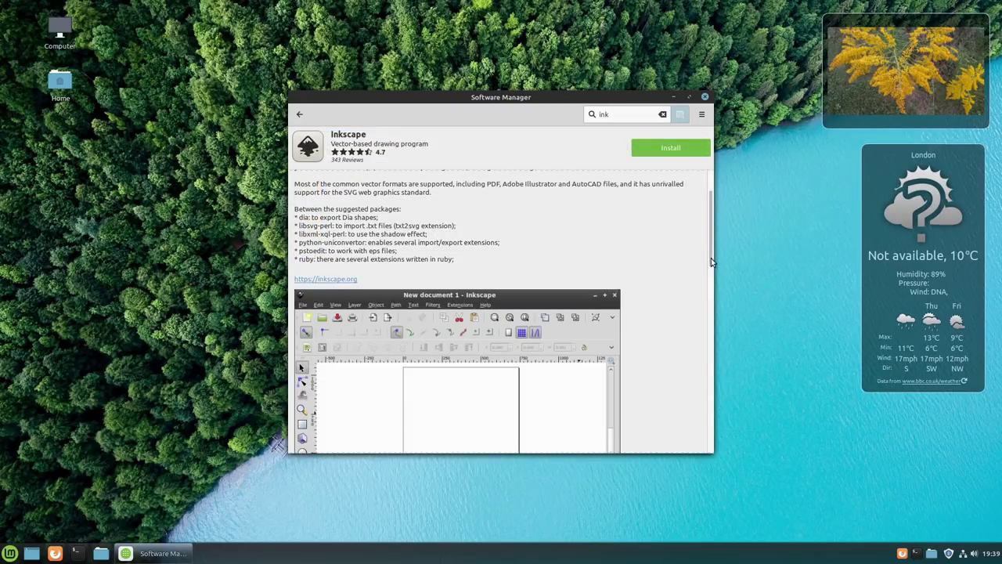
scroll(711, 266, "down", 1)
left_click_drag(713, 276, 730, 345)
scroll(730, 346, "down", 7)
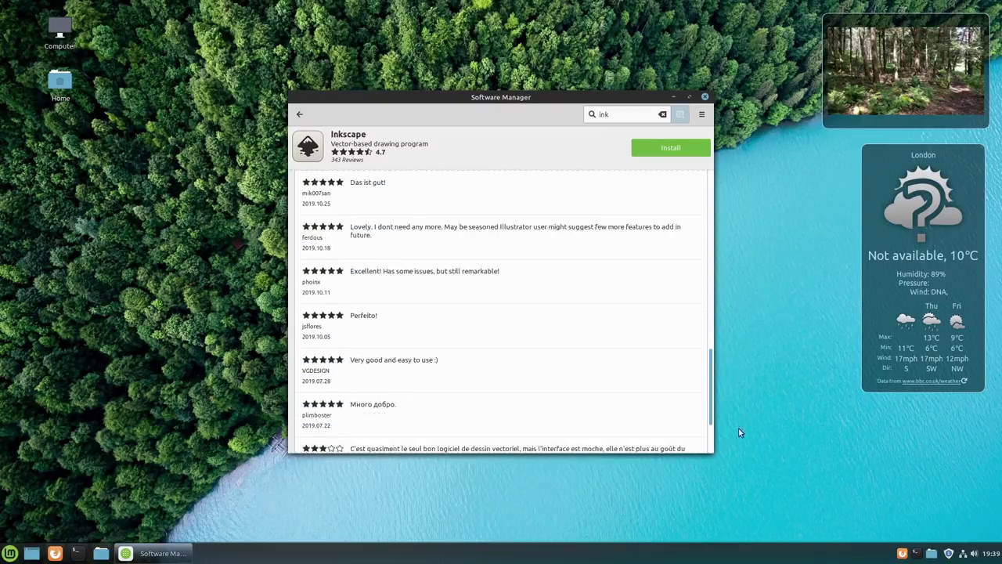
key("Home")
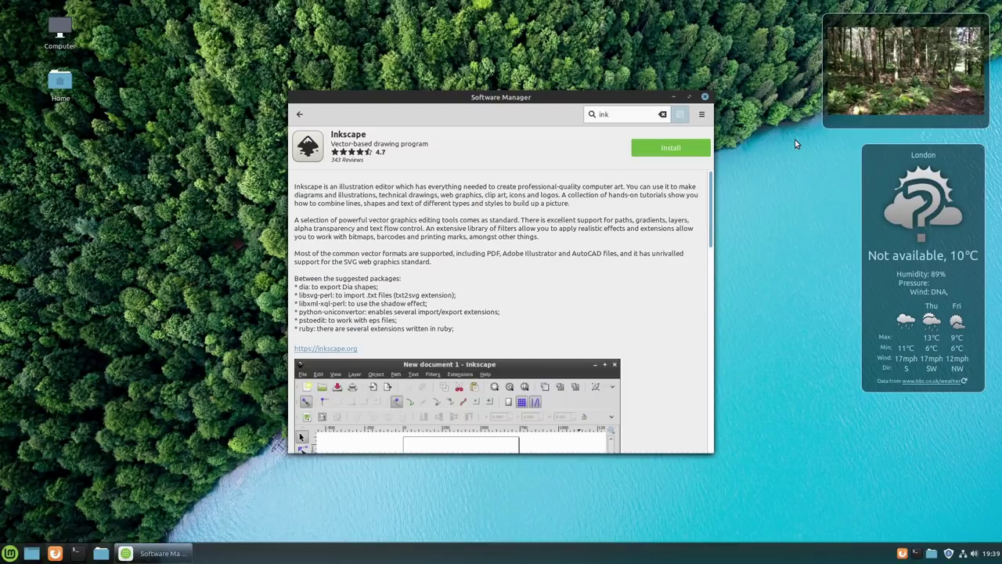
left_click(300, 115)
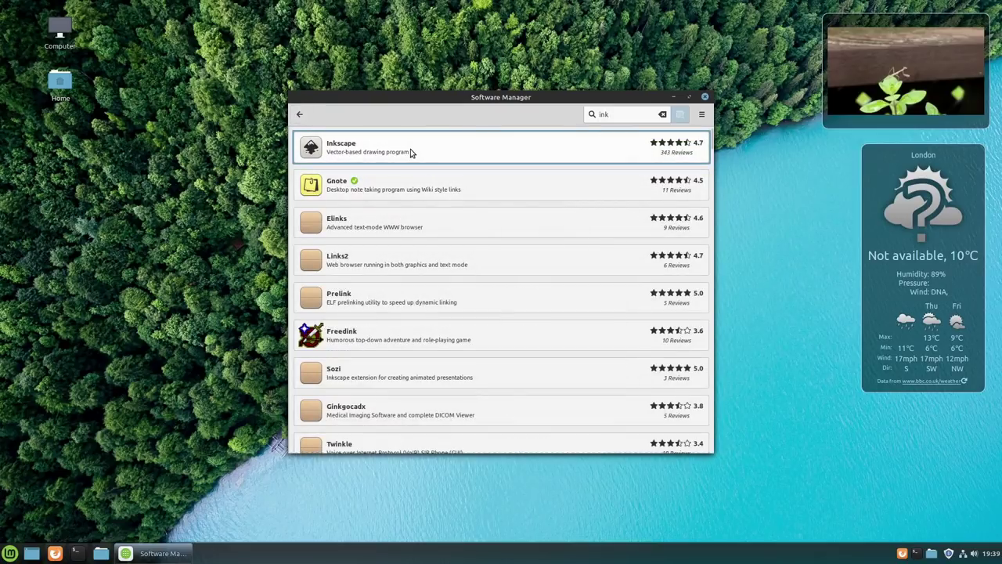
- Browse the applications in Software Manager's Office category and return to the start page
left_click(299, 115)
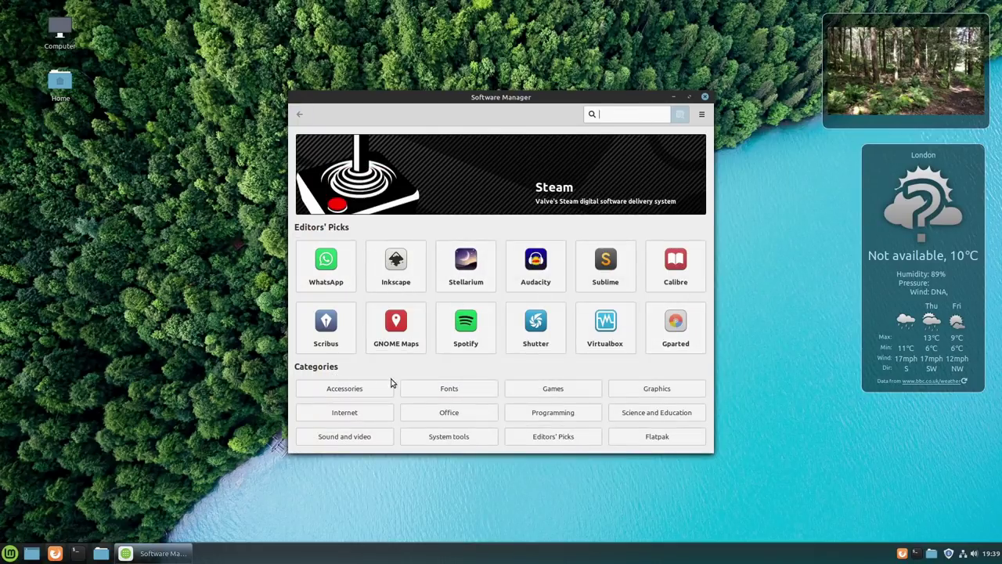
left_click(494, 412)
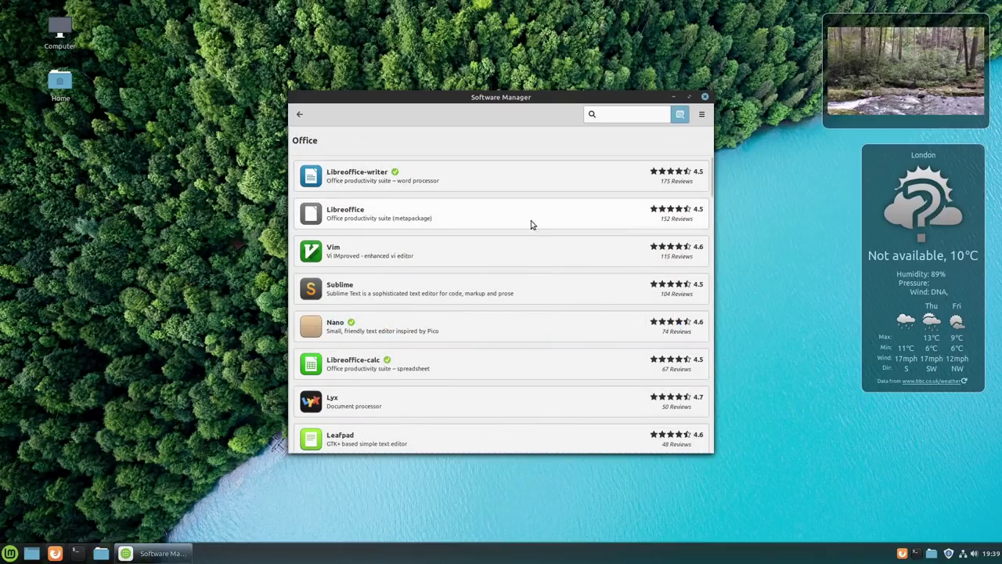
left_click(466, 185)
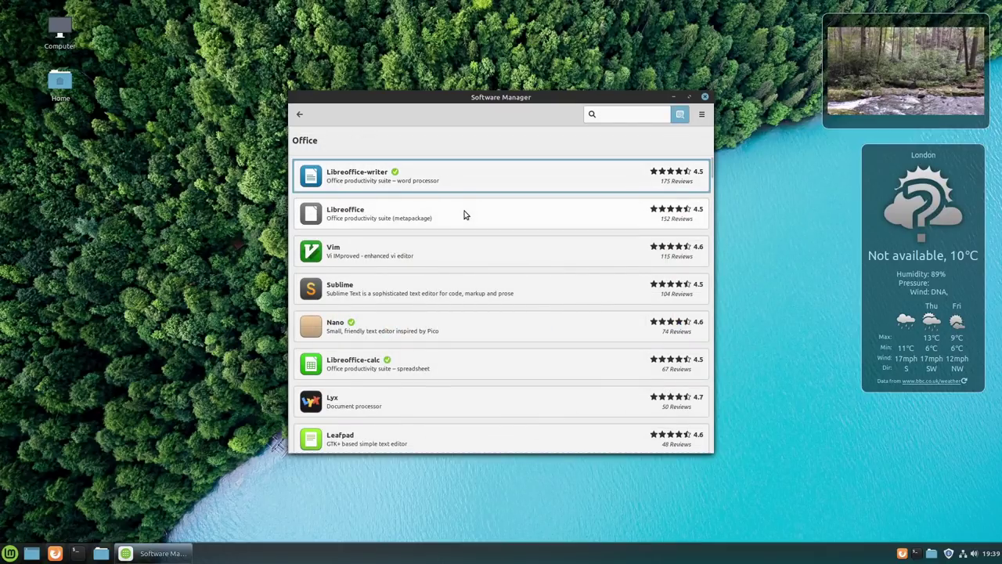
scroll(470, 255, "down", 1)
scroll(415, 313, "down", 3)
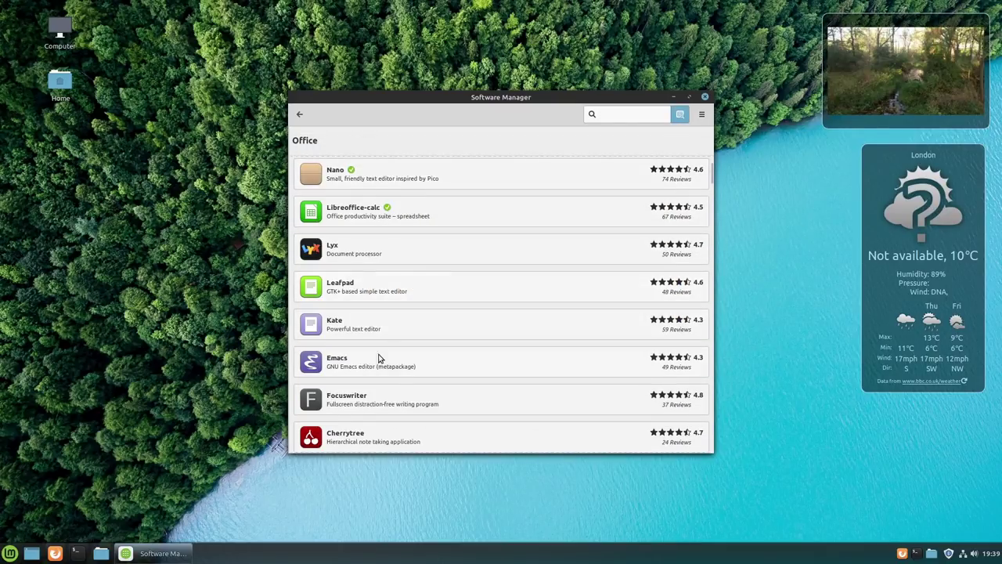
scroll(393, 290, "down", 8)
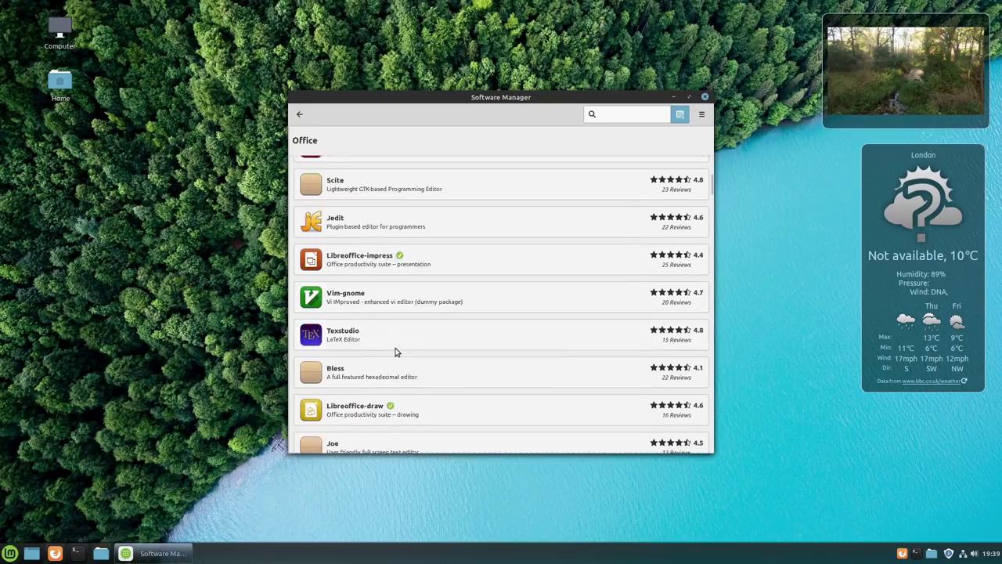
scroll(395, 362, "down", 5)
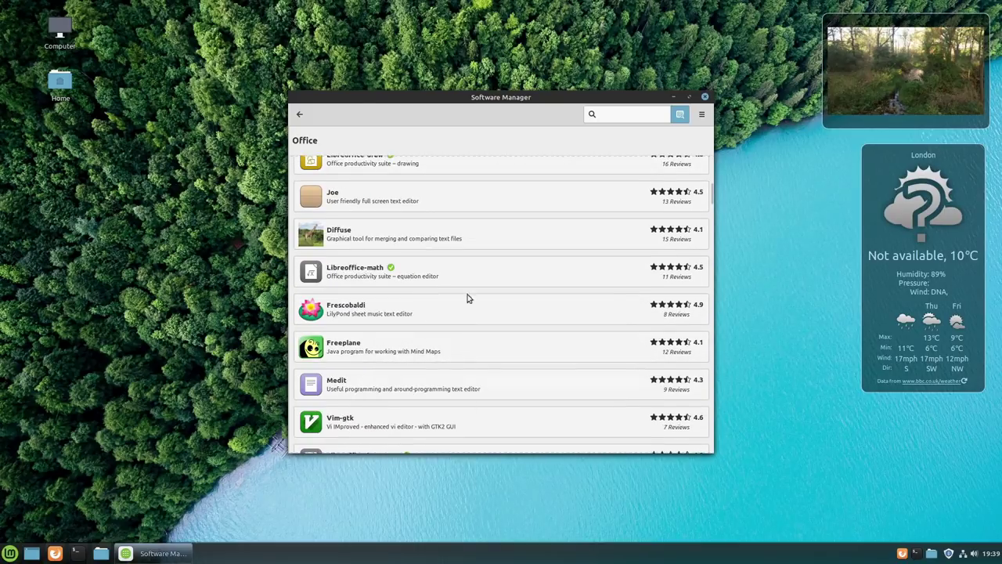
left_click(300, 114)
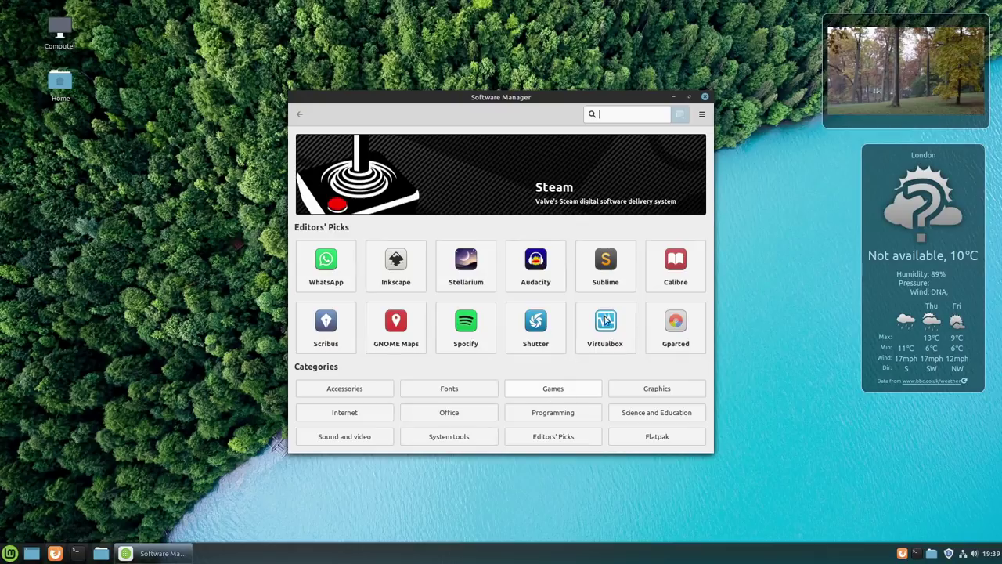
- Install Spotify from Software Manager's Editors' Picks, accepting the additional packages and entering the account password, and move the window aside
left_click(470, 334)
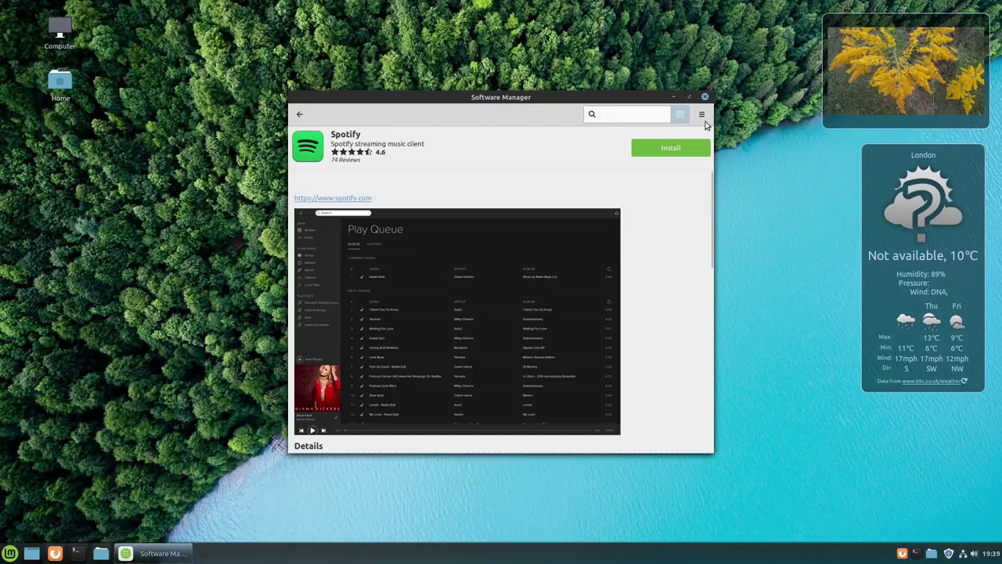
left_click(687, 154)
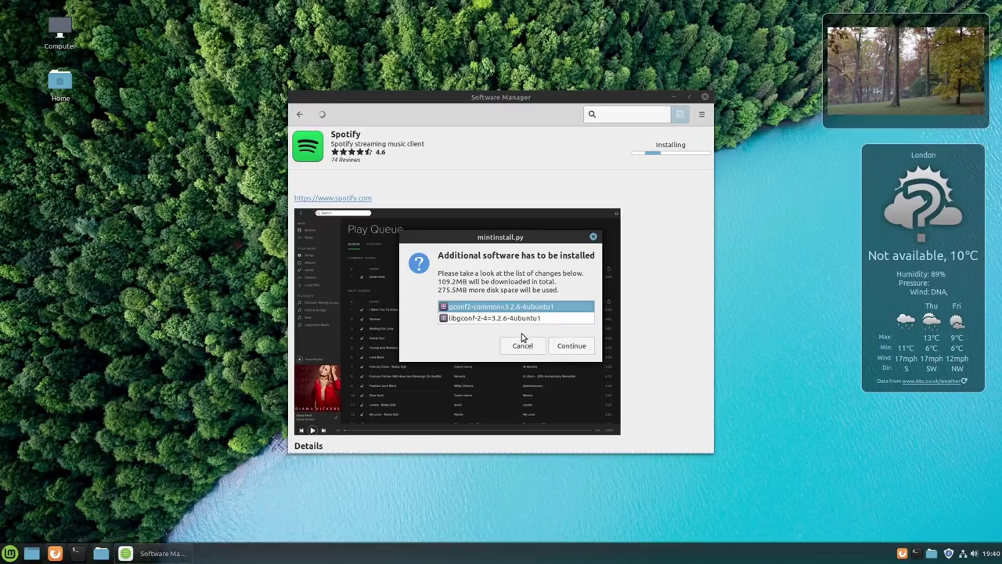
left_click(576, 345)
type("***")
key("Return")
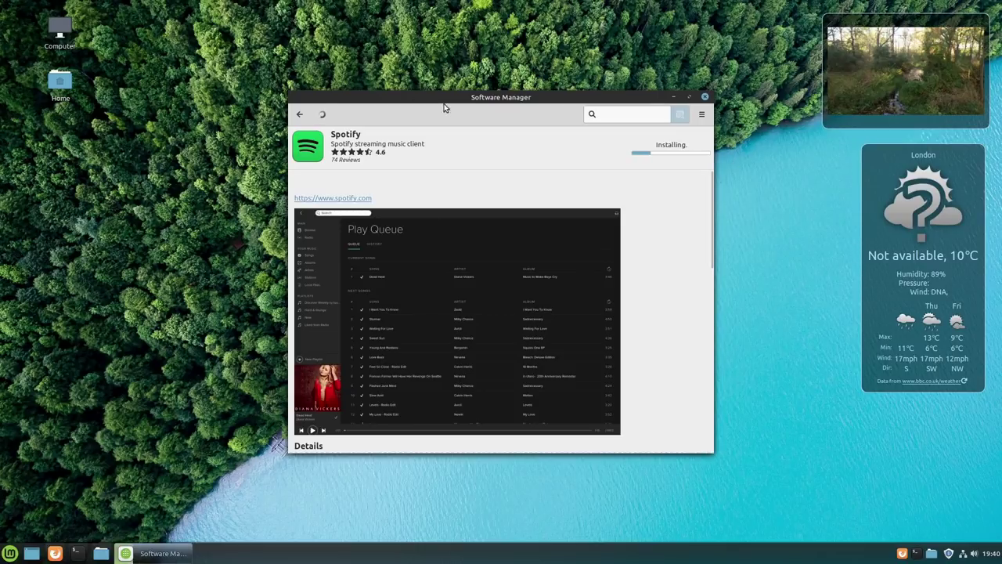
left_click_drag(473, 102, 575, 58)
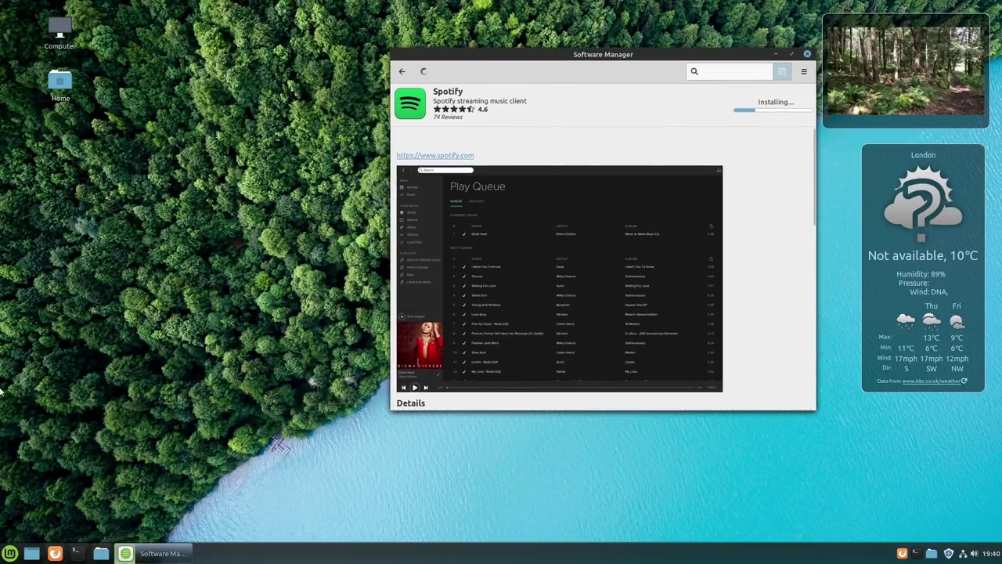
- Open the Themes page in System Settings and set both the icons and the controls to Mint-Y
left_click(12, 553)
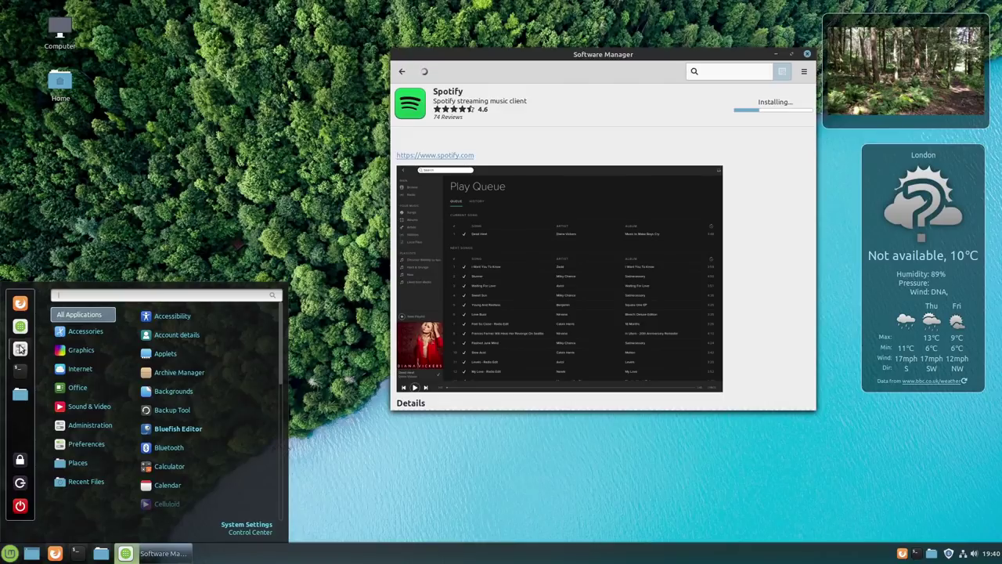
key("Escape")
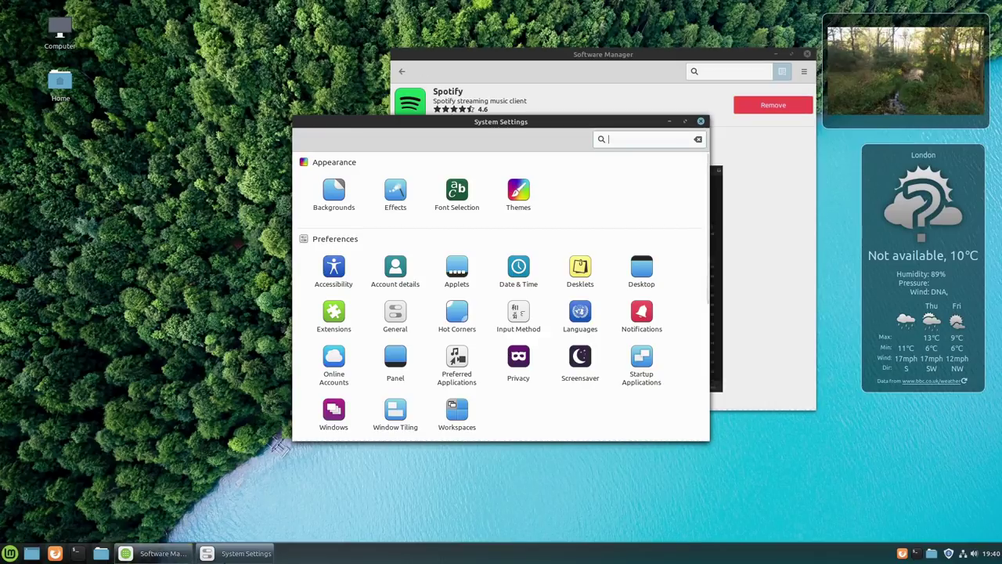
left_click(520, 193)
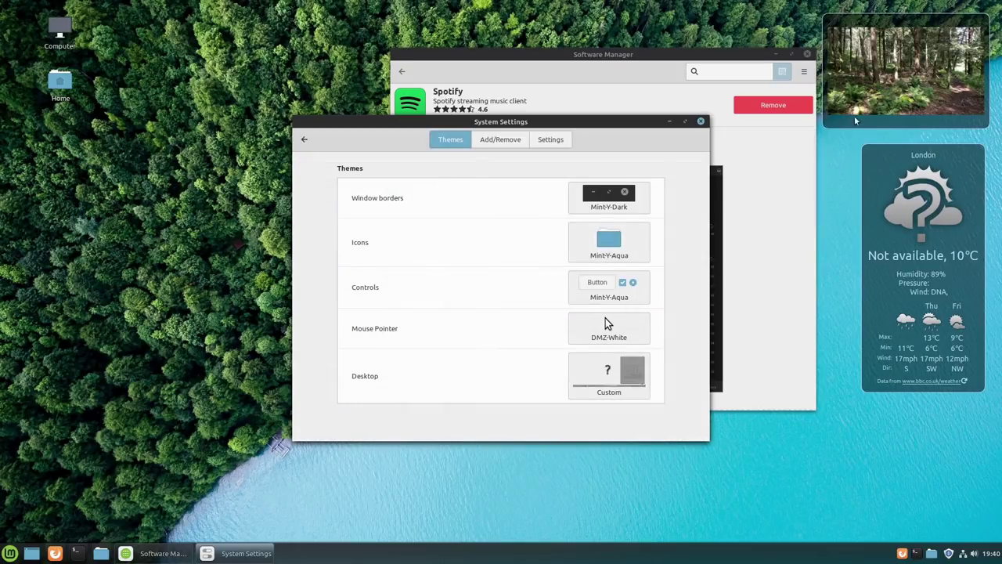
left_click(615, 237)
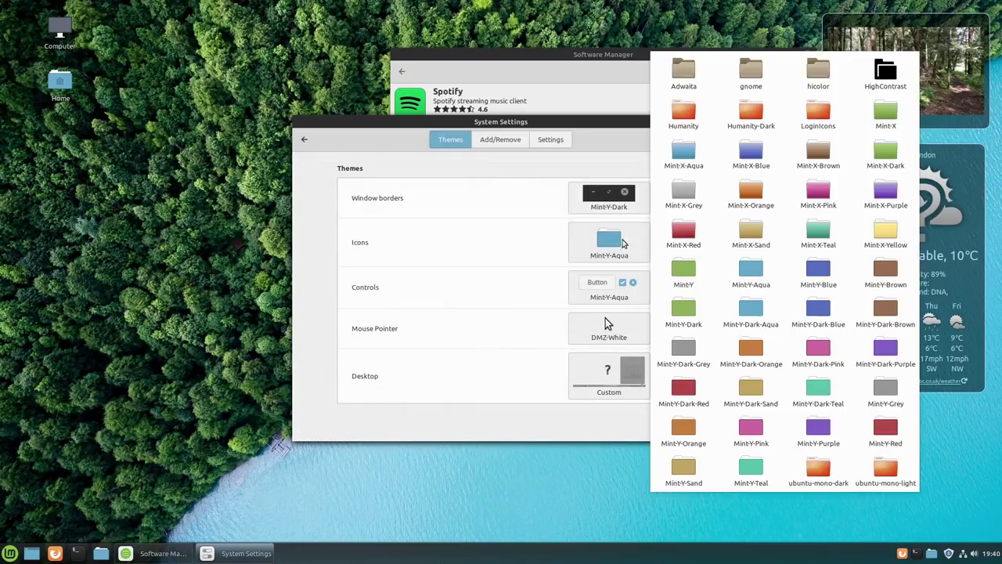
left_click(684, 265)
left_click(633, 282)
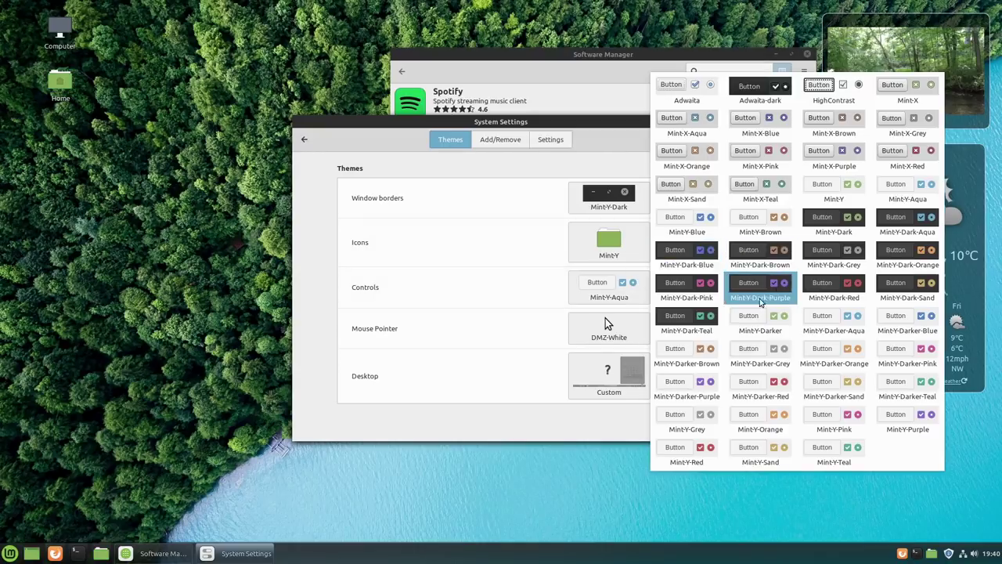
left_click(833, 192)
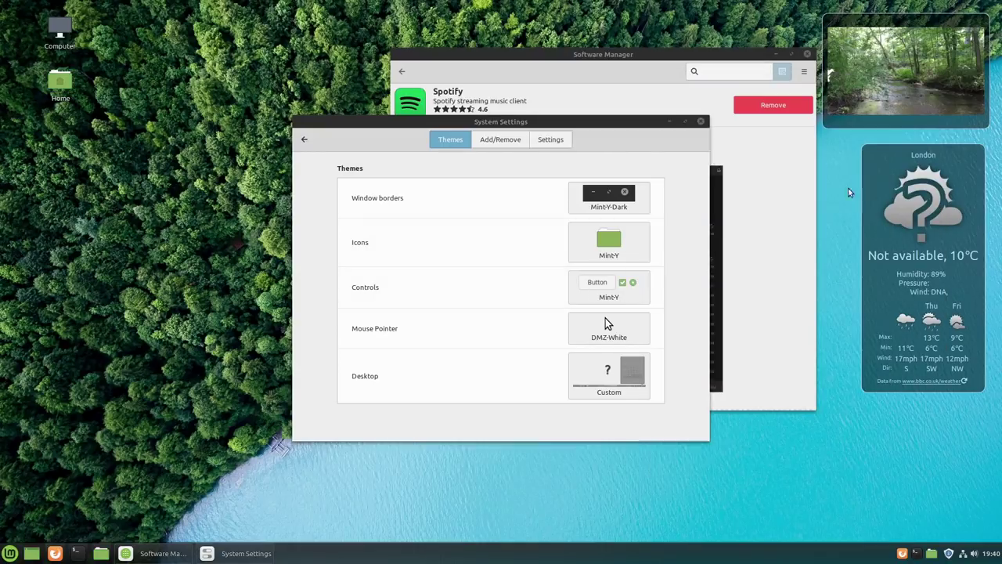
- Set the desktop theme to Mint-Y-Dark, and look at the Mint menu in the new style
left_click(613, 374)
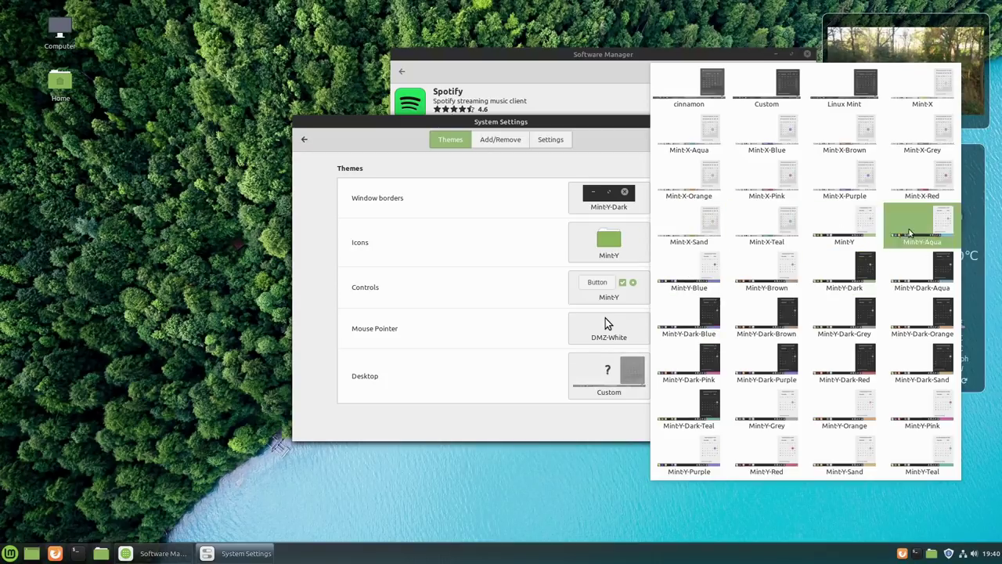
left_click(850, 279)
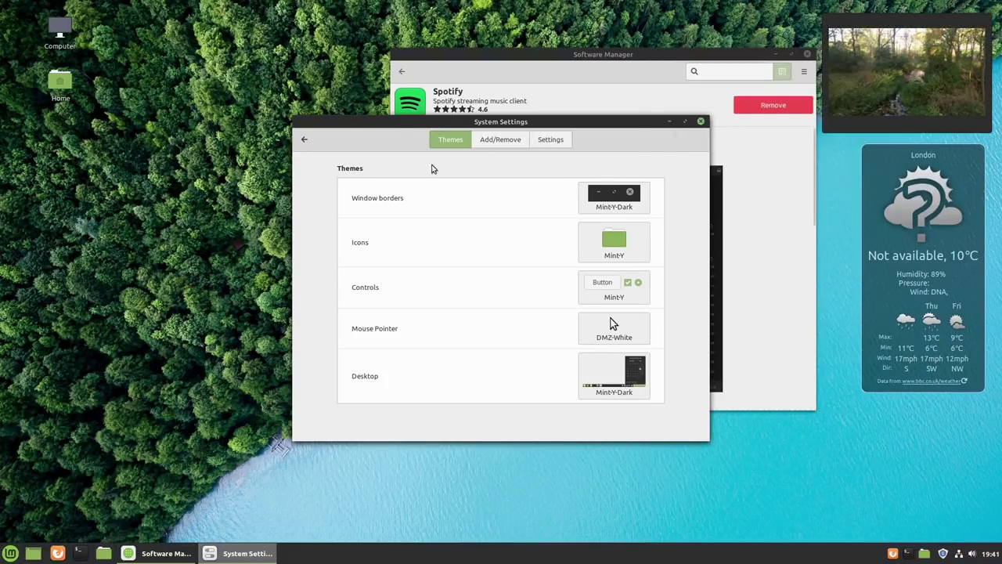
left_click(11, 553)
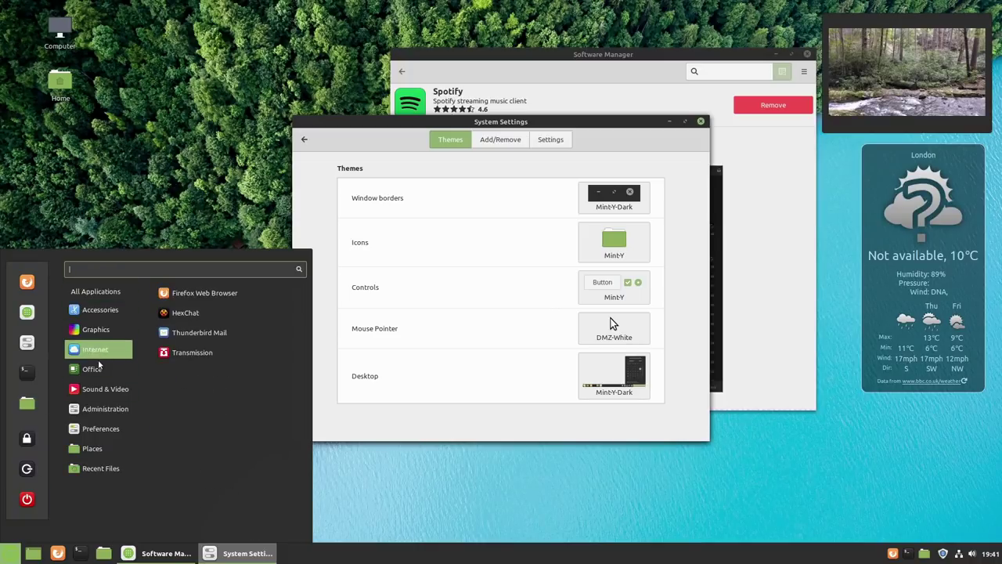
left_click(481, 505)
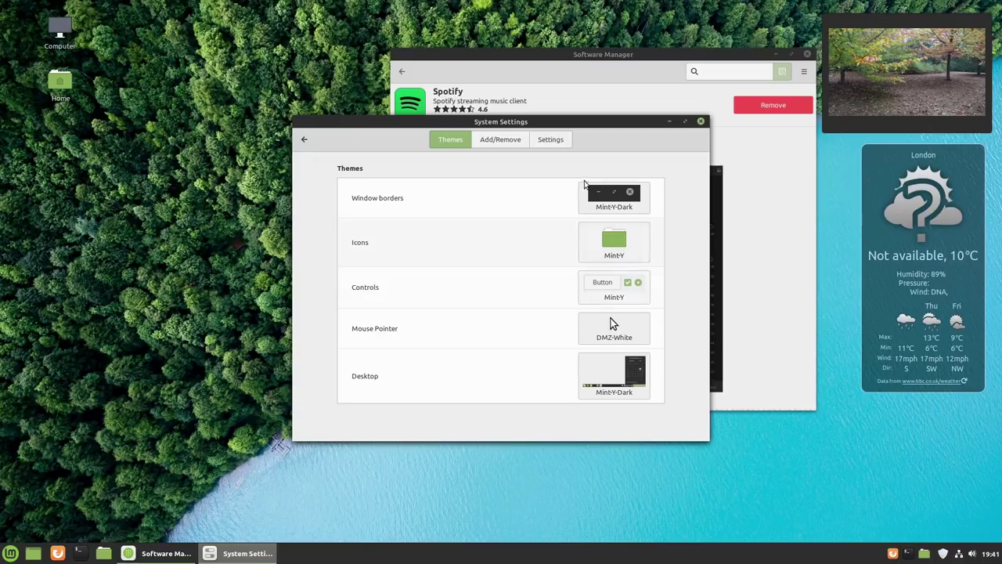
- Restore the icons and controls to Mint-Y-Aqua and the desktop theme to Custom, and close System Settings and Software Manager
left_click(612, 256)
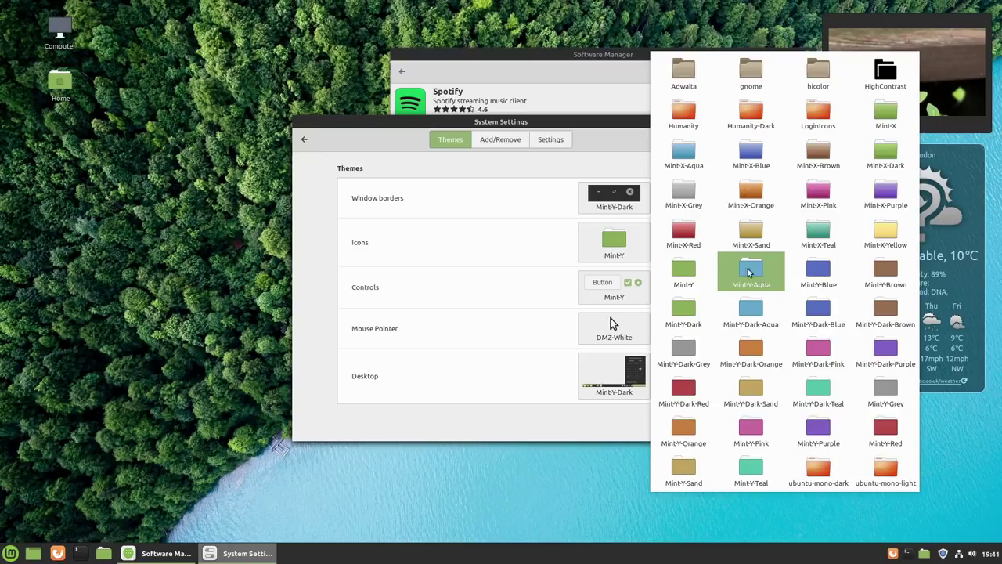
left_click(760, 276)
left_click(631, 294)
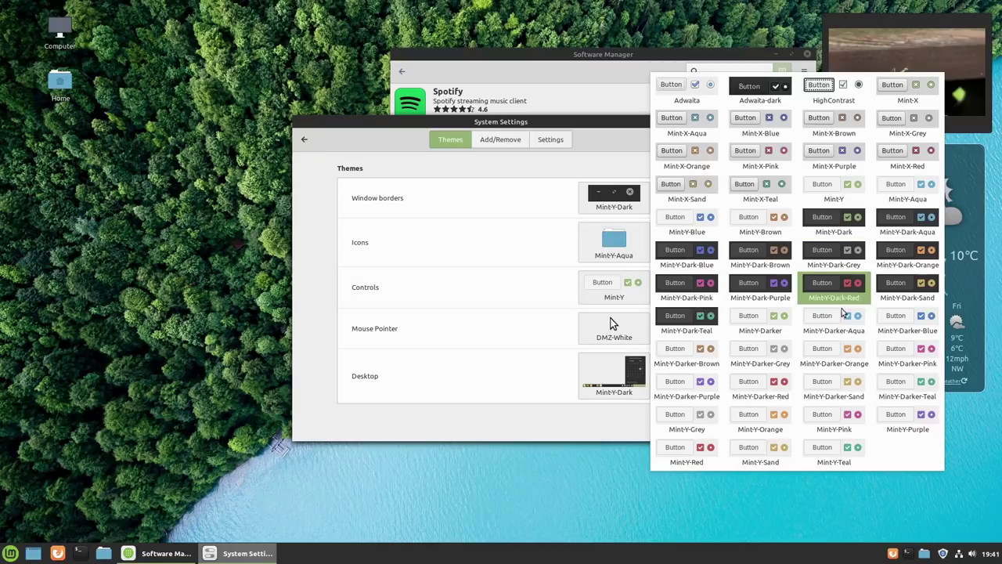
left_click(917, 194)
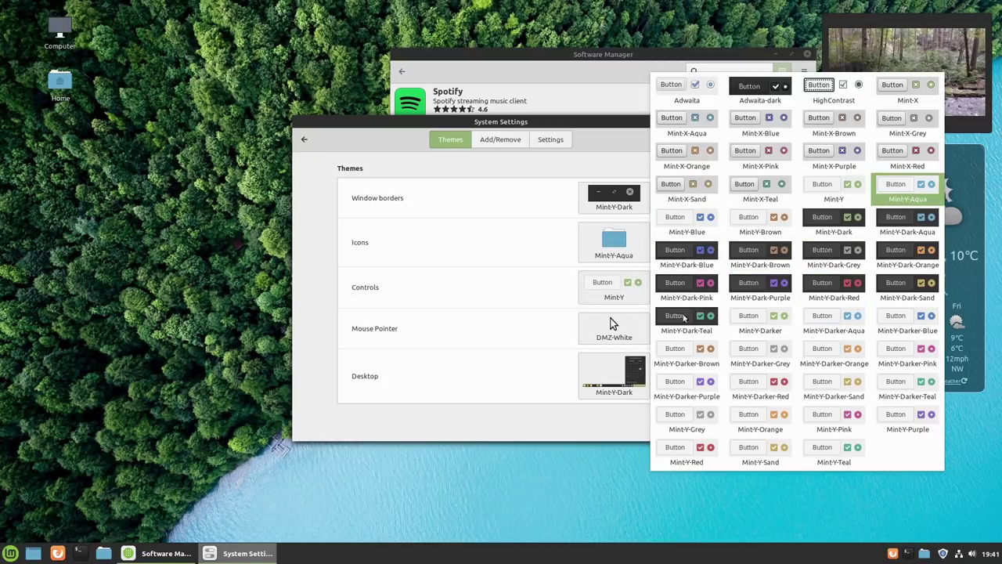
left_click(610, 367)
left_click(770, 110)
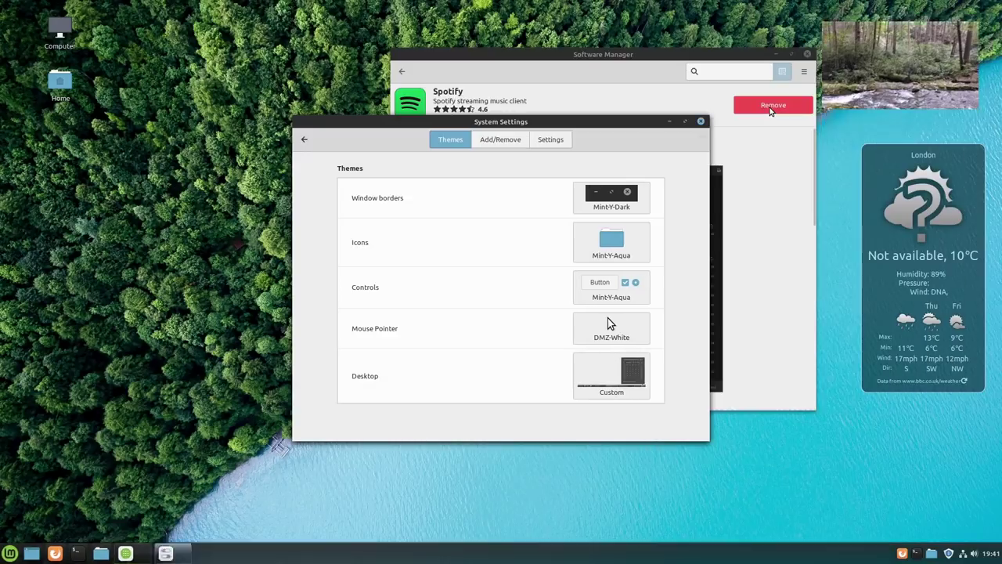
left_click(701, 123)
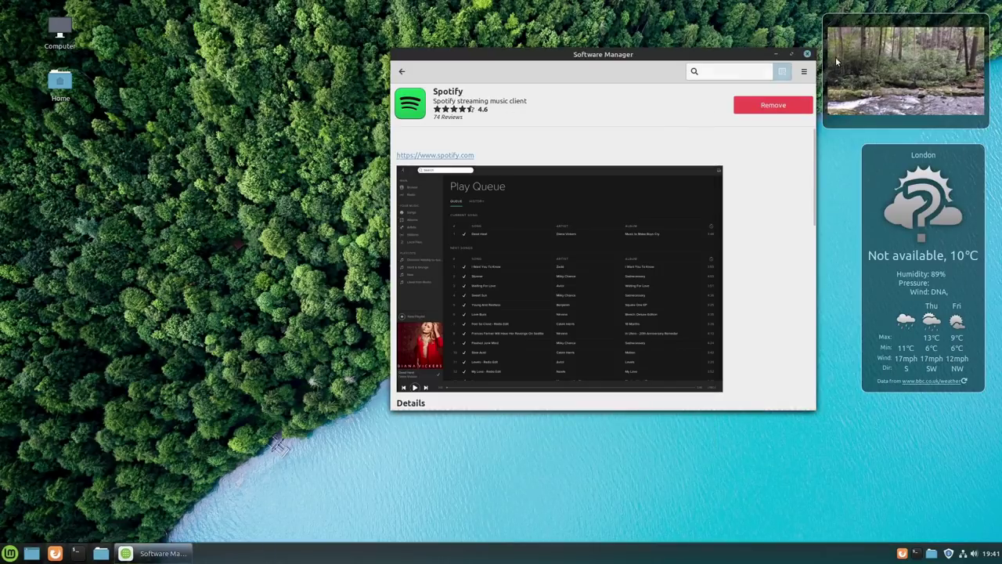
left_click(807, 55)
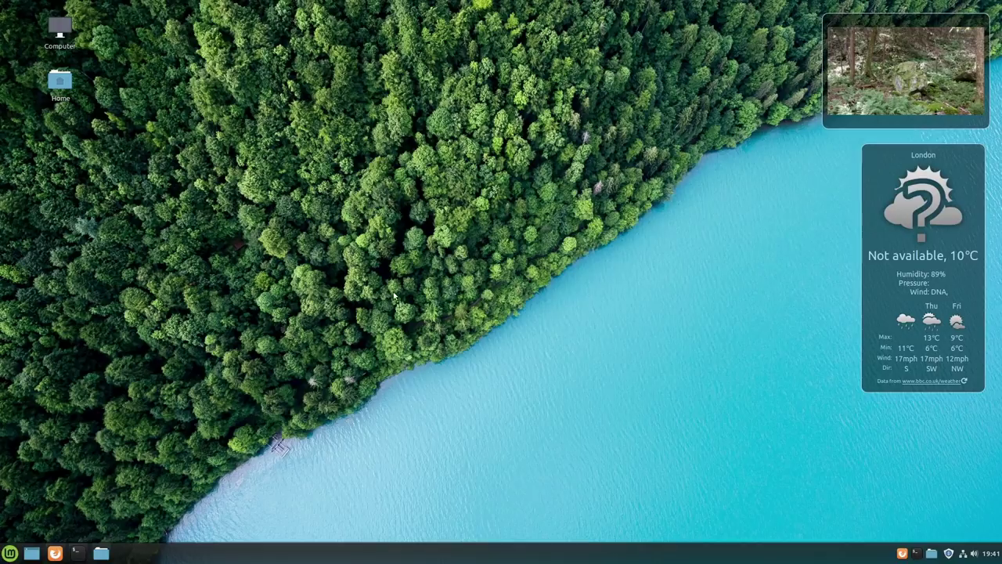
left_click(77, 553)
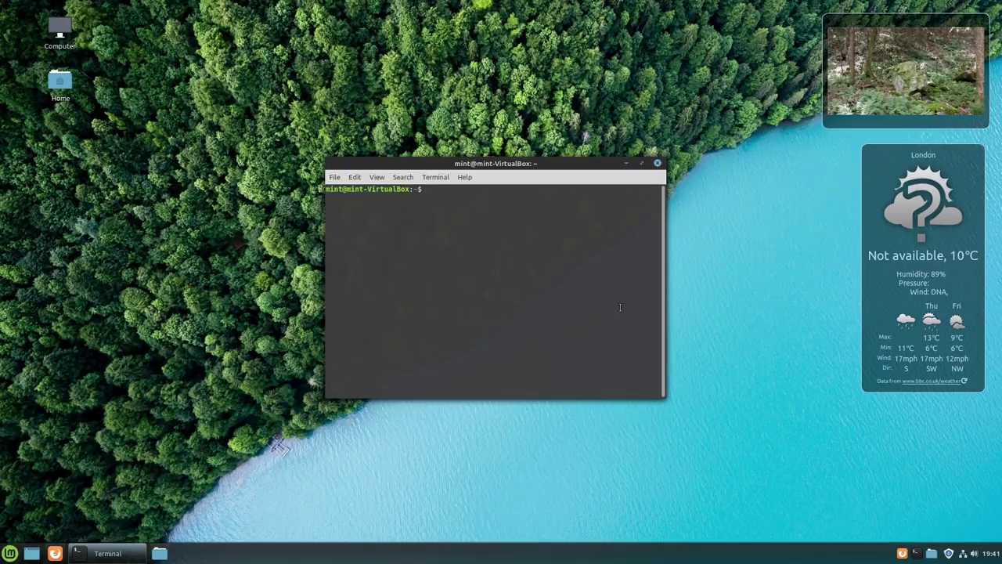
type("exit")
key("Return")
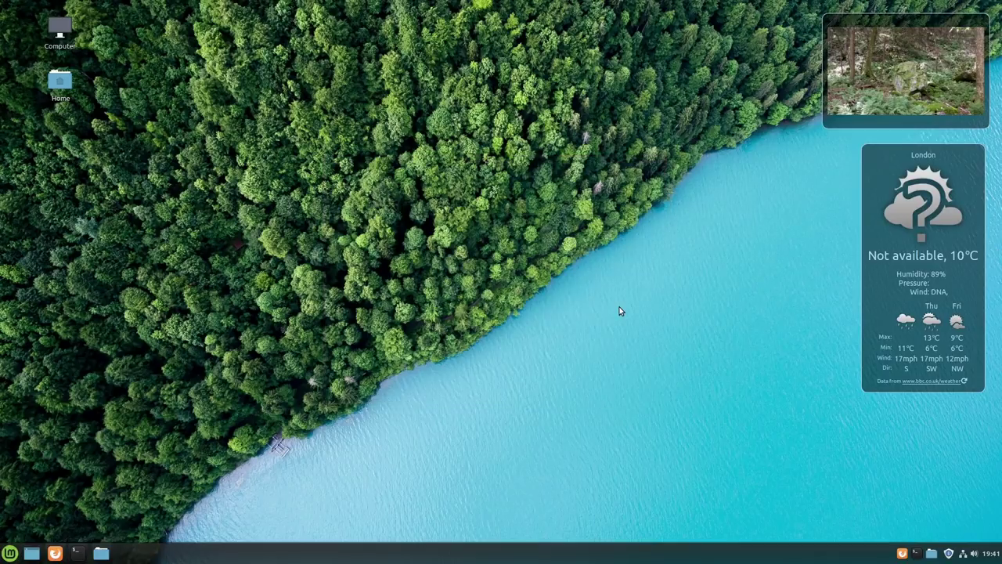
- Launch Firefox and Software Manager from the Mint menu, and close the Firefox window
left_click(9, 555)
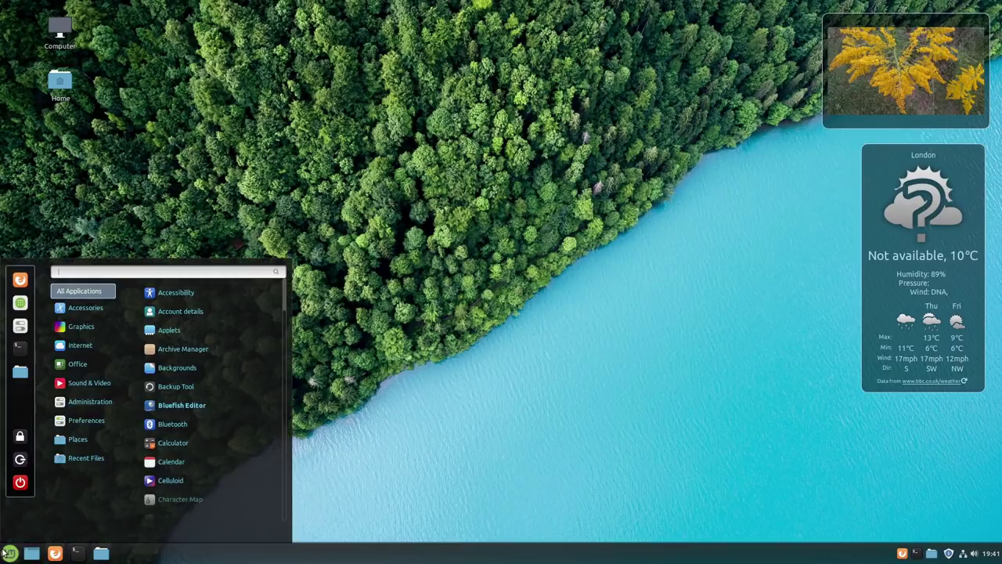
left_click(21, 284)
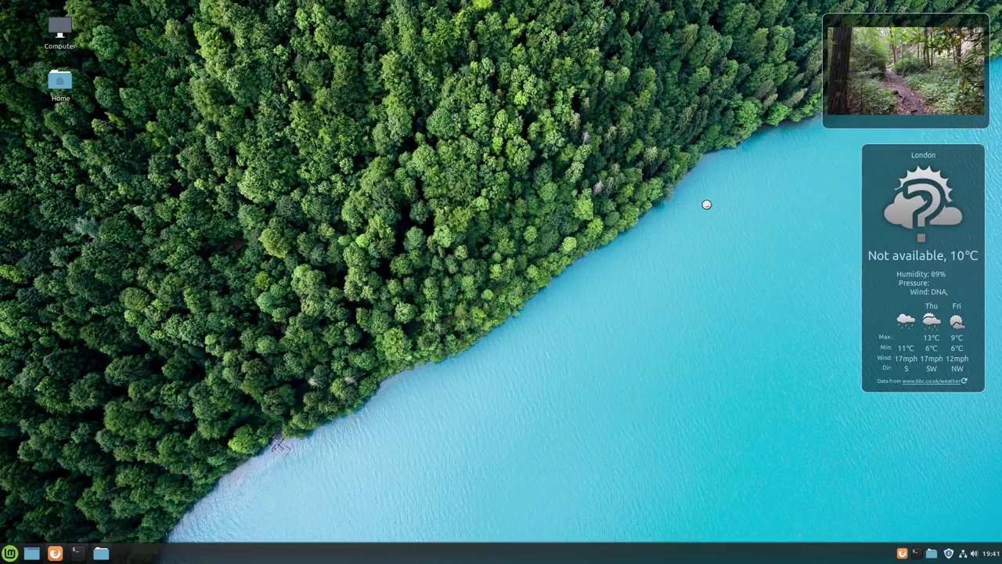
left_click(16, 557)
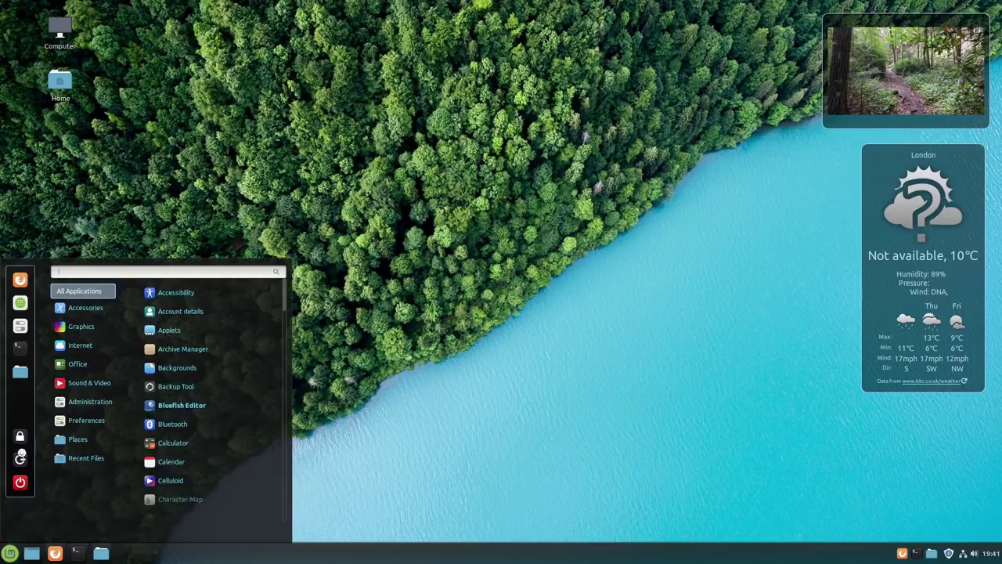
left_click(18, 305)
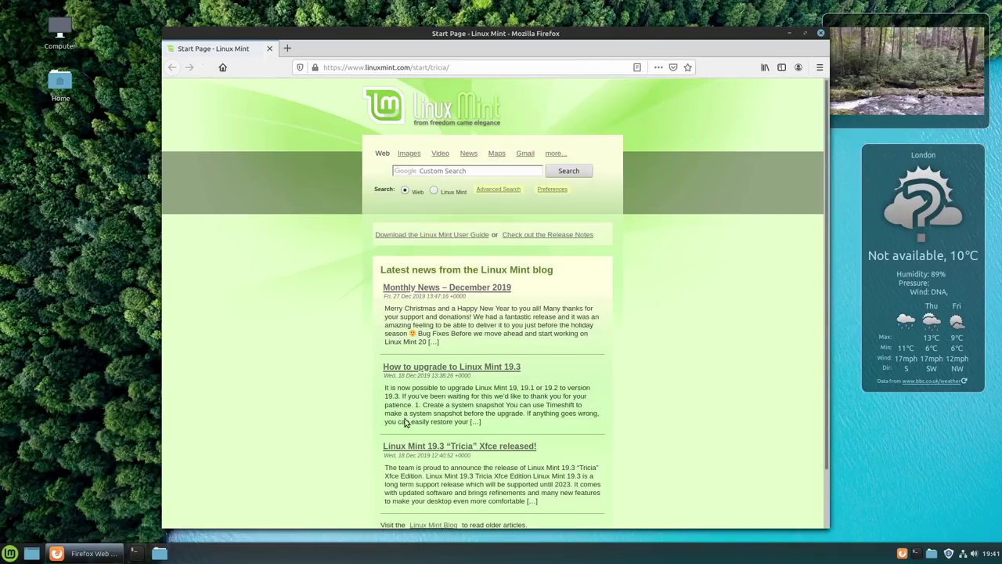
left_click(820, 35)
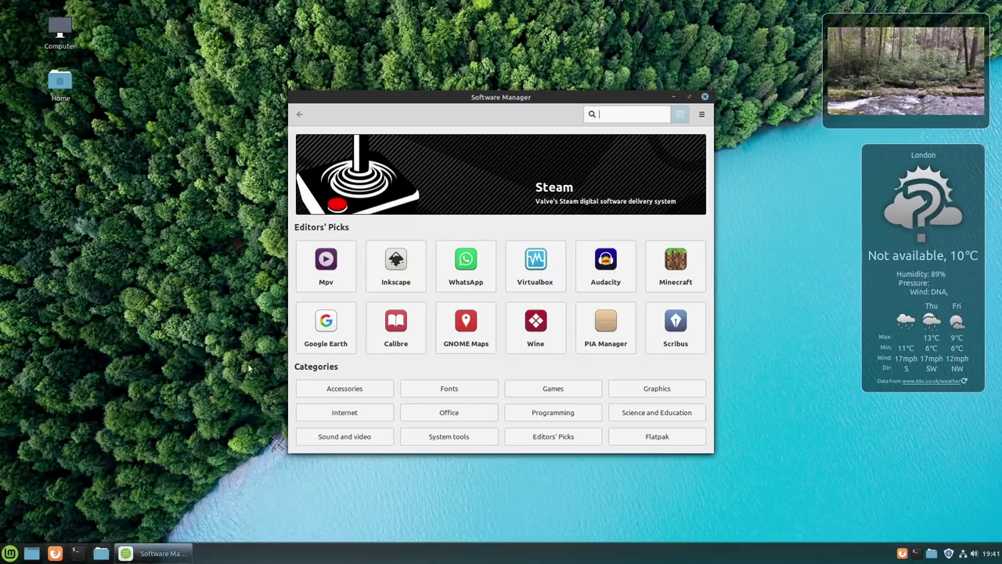
- Search Software Manager for "chrome", look through the results, and close Software Manager
type("chrome")
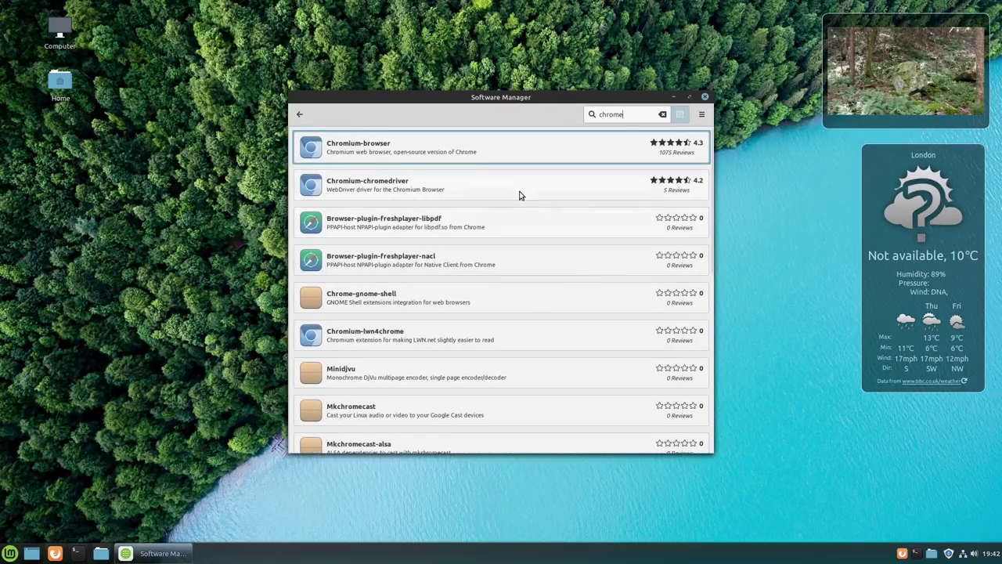
scroll(519, 195, "down", 4)
scroll(523, 243, "down", 2)
scroll(524, 256, "up", 6)
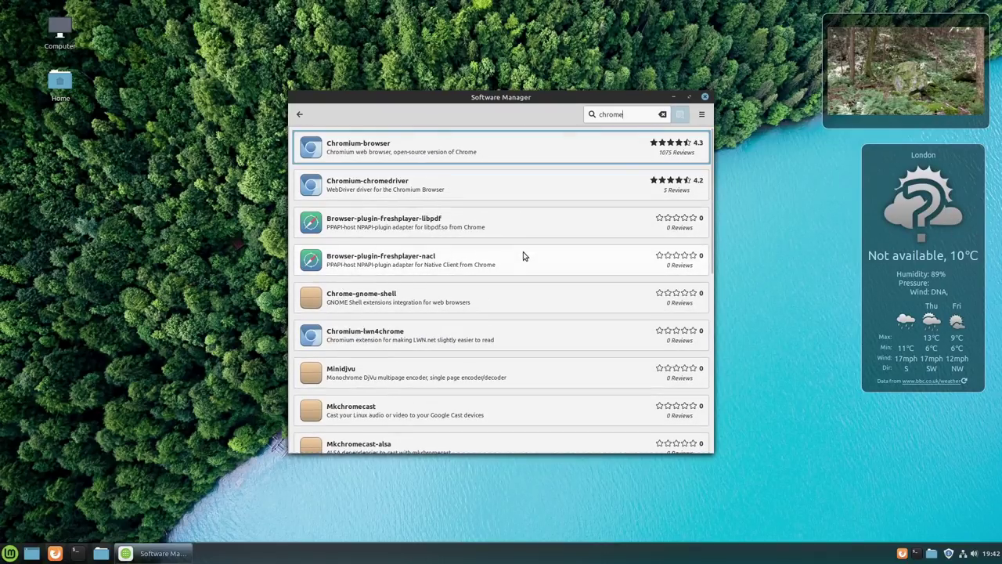
left_click(299, 114)
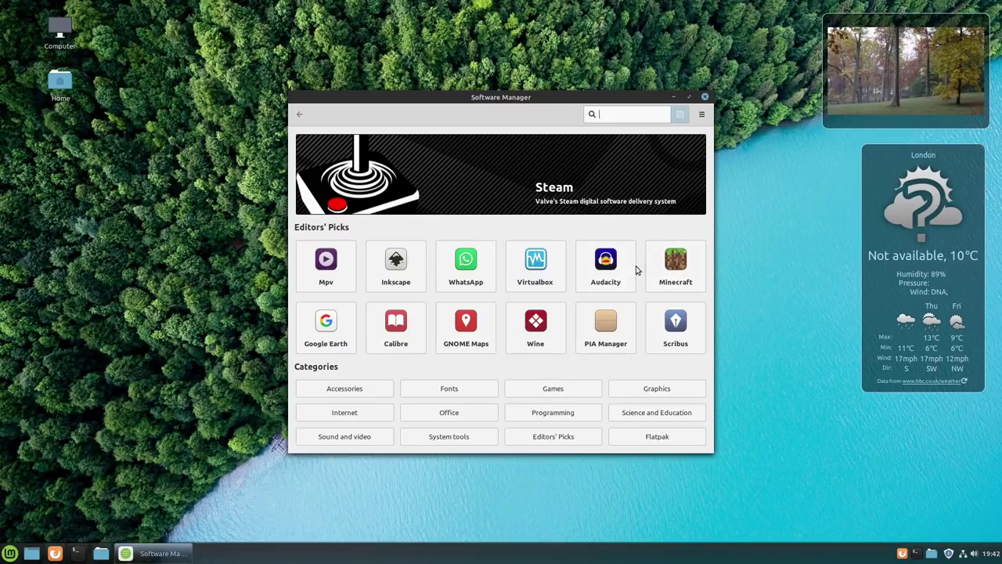
left_click(705, 97)
- Look through the Internet and Office applications in the Mint menu, and launch LibreOffice Writer
left_click(10, 554)
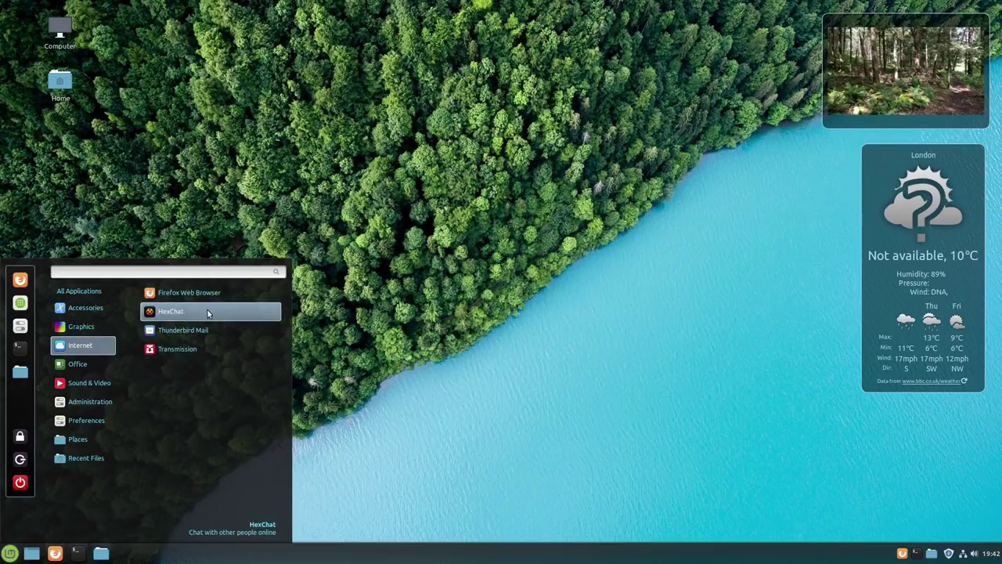
mouse_move(99, 329)
mouse_move(78, 364)
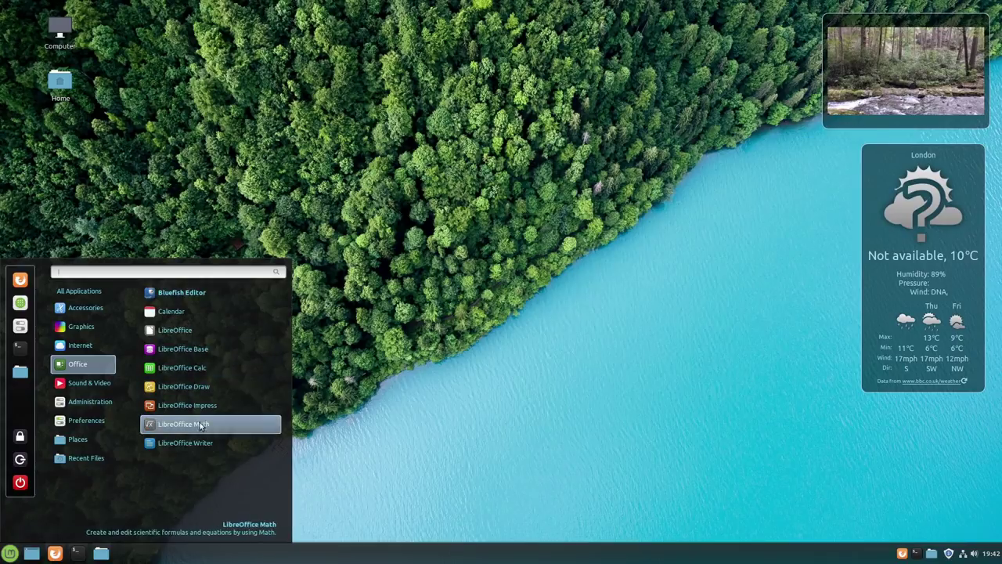
left_click(196, 442)
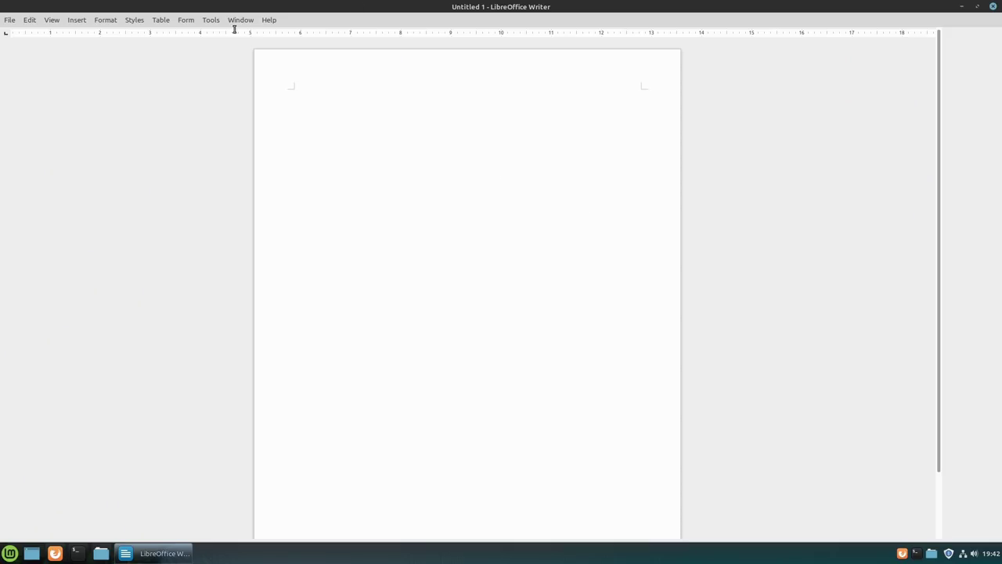
- Examine LibreOffice Writer's insert commands and toolbar layout options, and close Writer
left_click(107, 21)
mouse_move(78, 22)
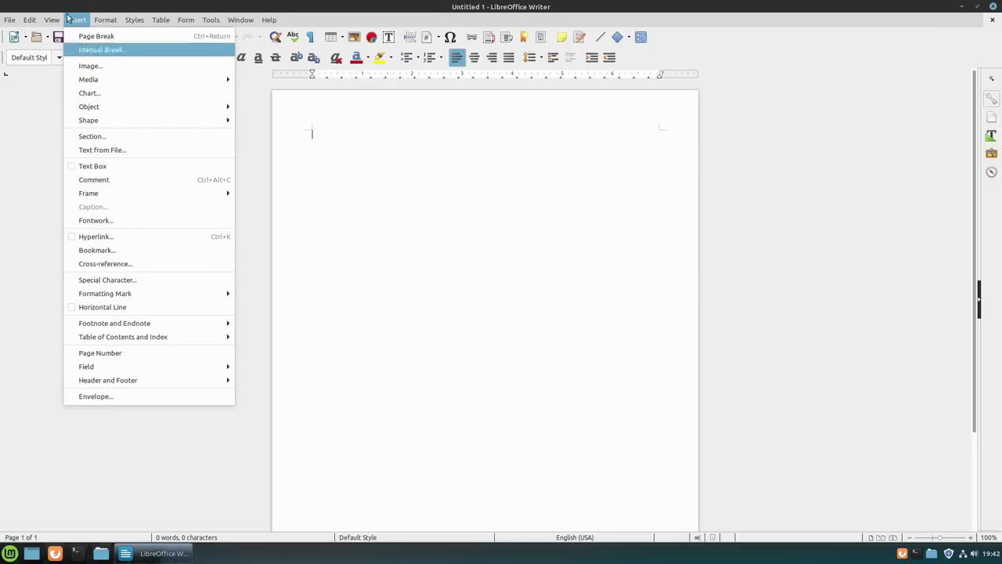
mouse_move(135, 71)
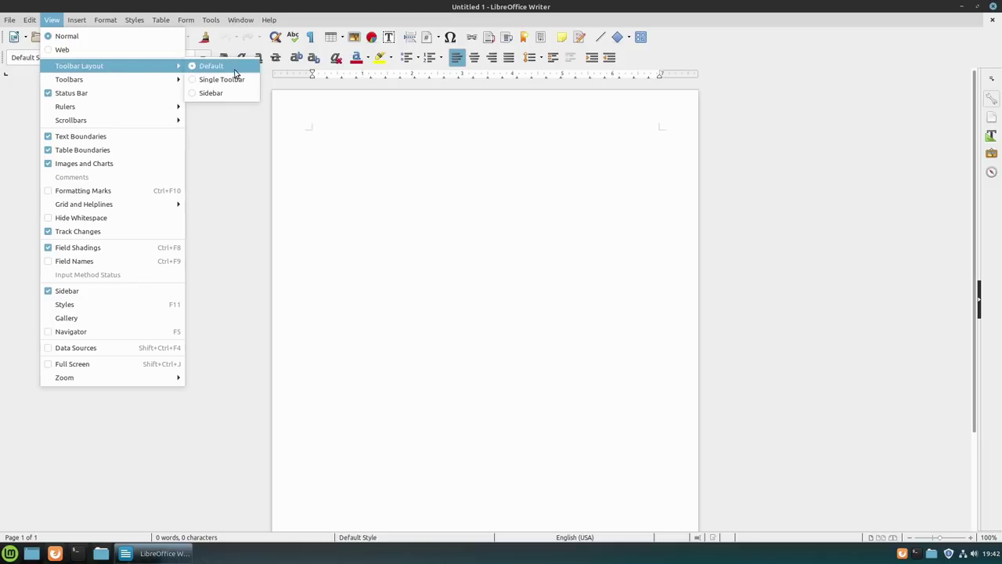
left_click(906, 132)
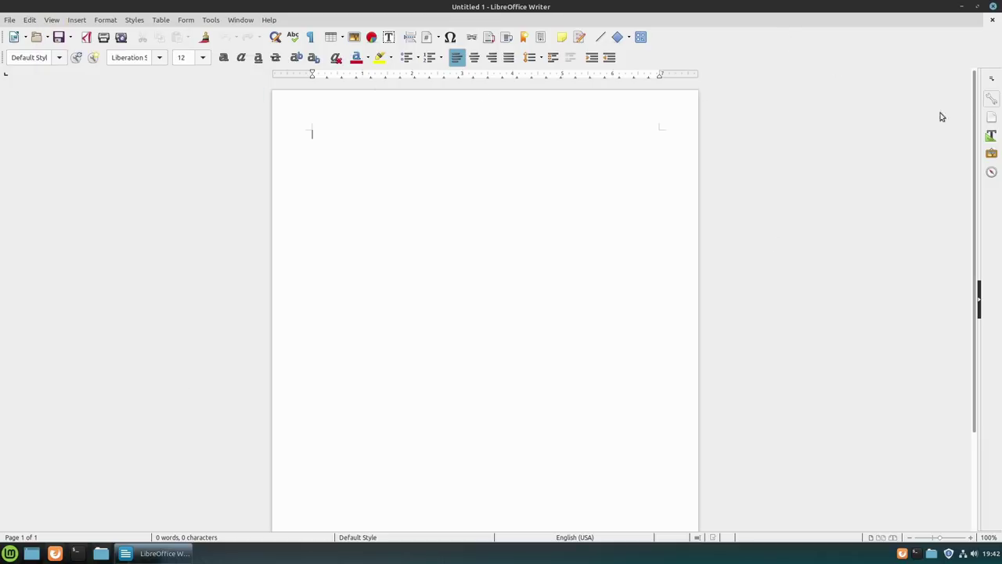
left_click(996, 6)
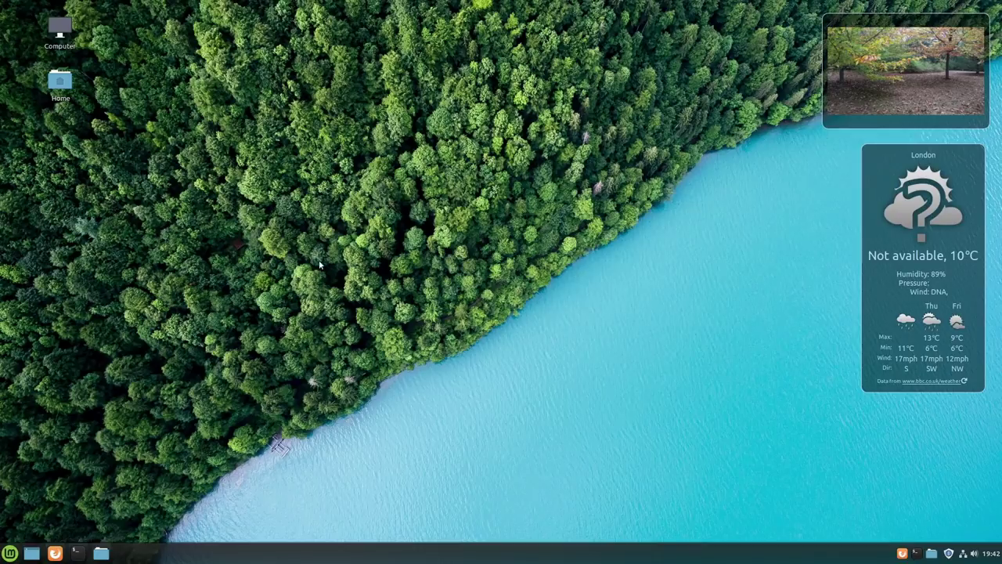